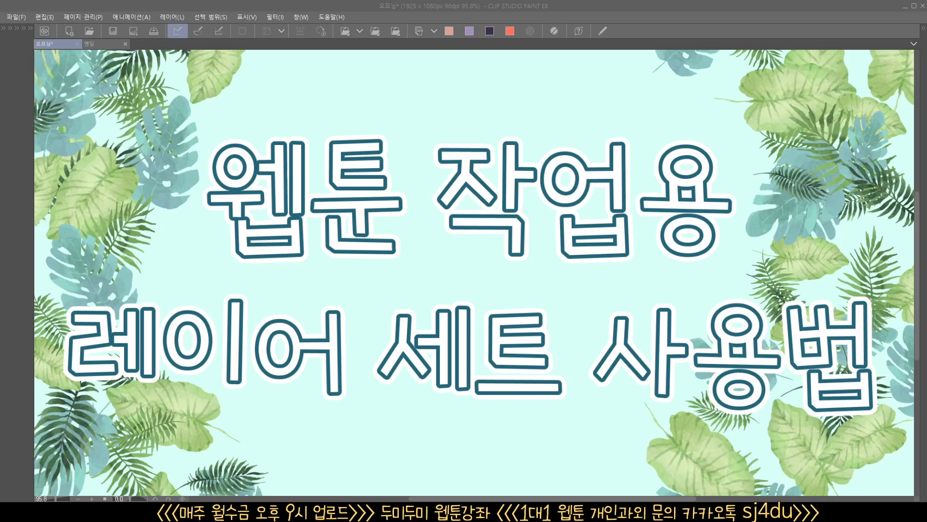
Switch to the browser, open the blog post "웹툰 작업용 레이어 템플릿 다운로드" and show its attached file
key(alt+Tab)
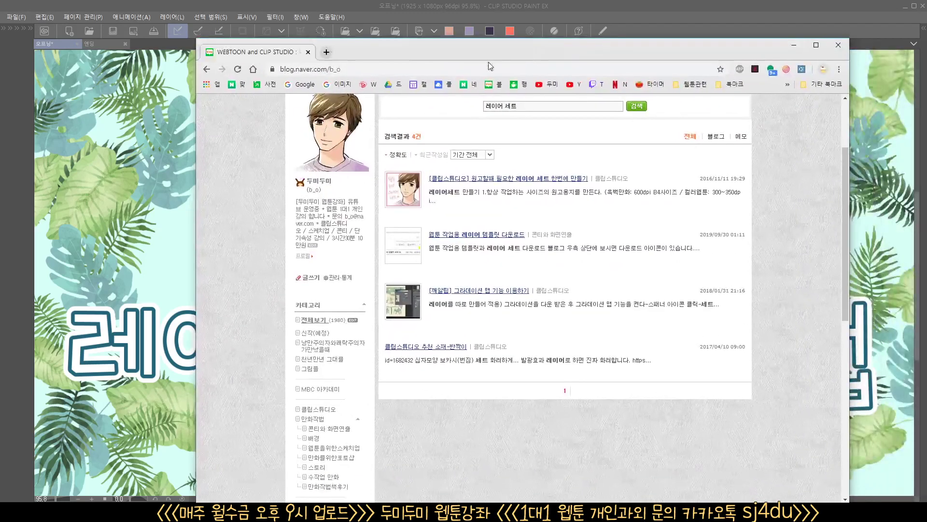
click(493, 237)
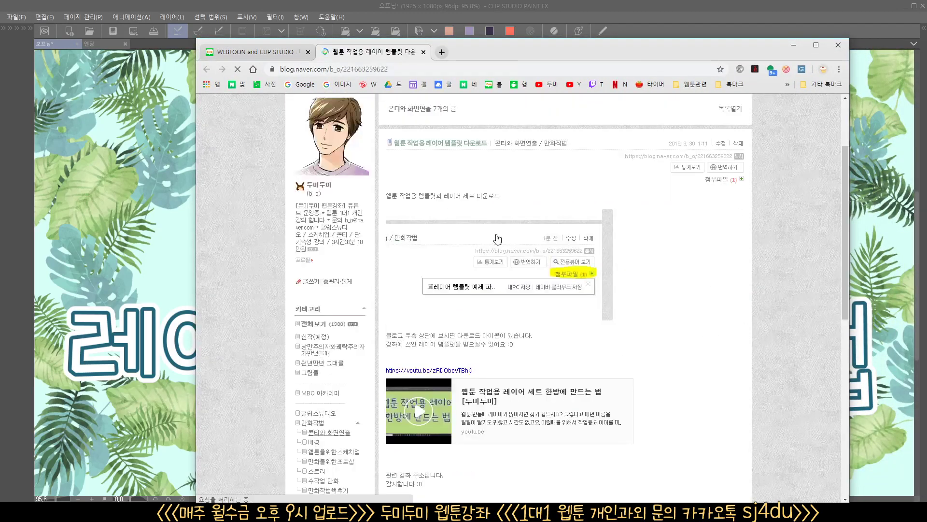
click(721, 182)
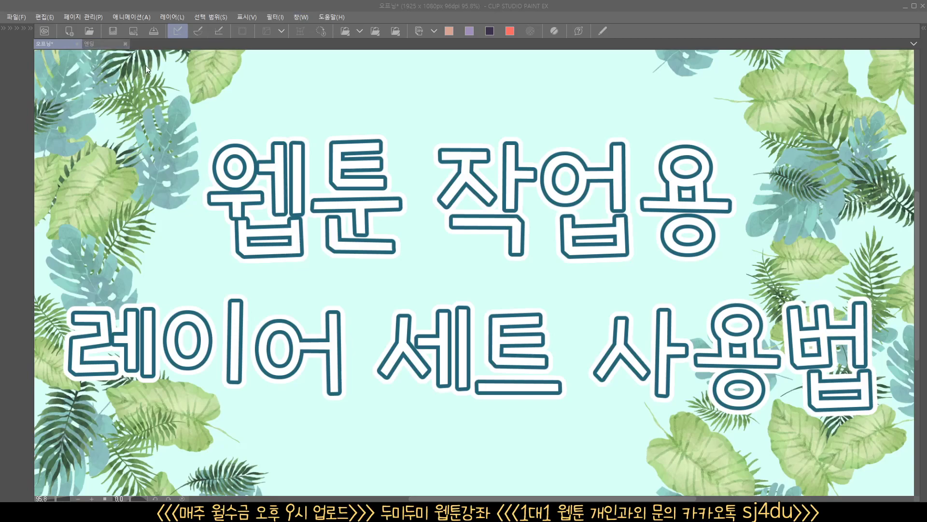
Create a single-page colour canvas named 코믹2 from the 21센치 preset, 21 × 200 cm at 300 dpi
click(70, 30)
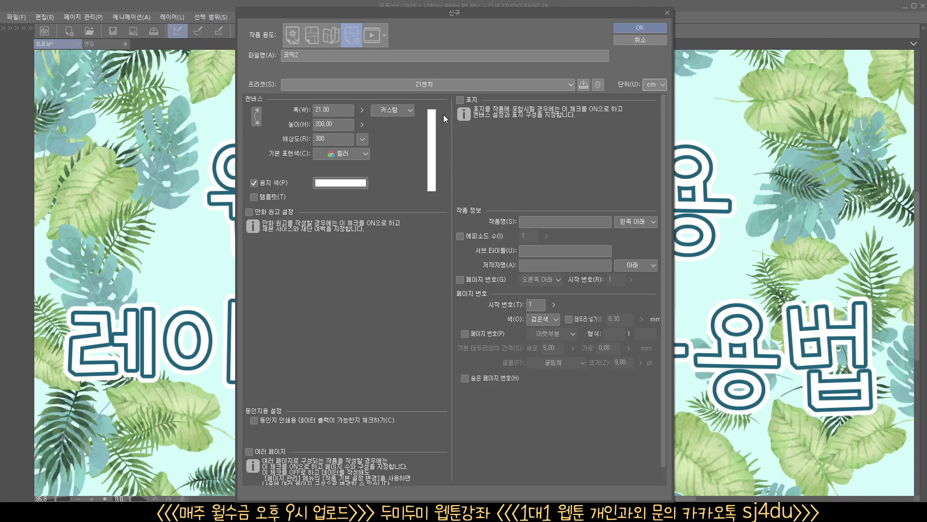
scroll(389, 416, down, 1)
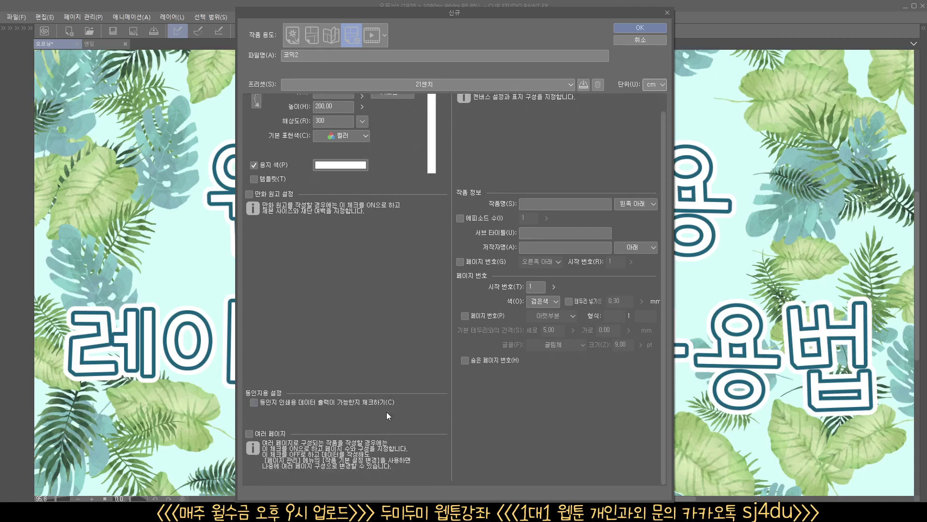
click(276, 433)
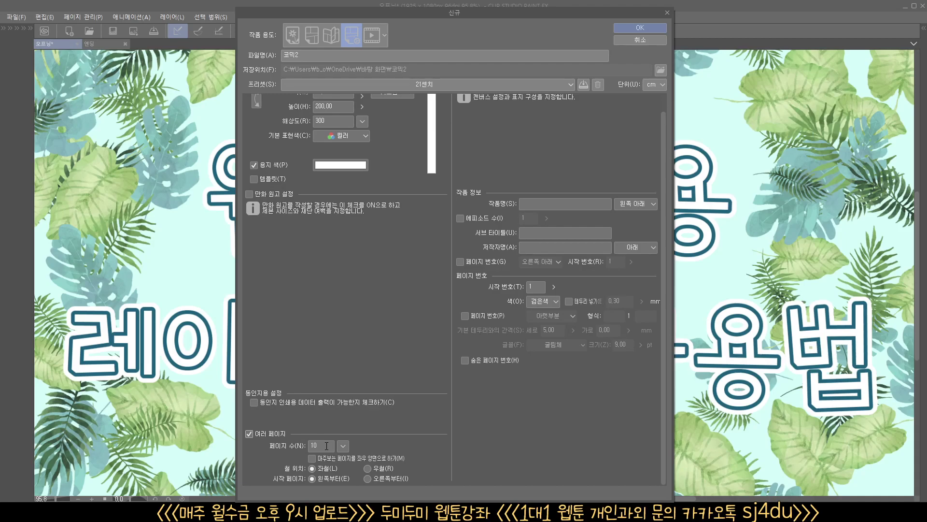
click(278, 436)
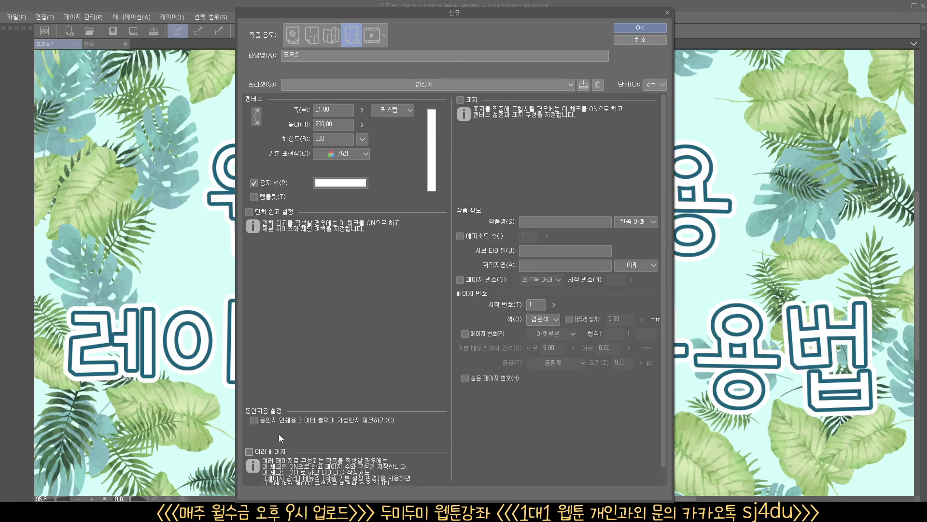
click(634, 30)
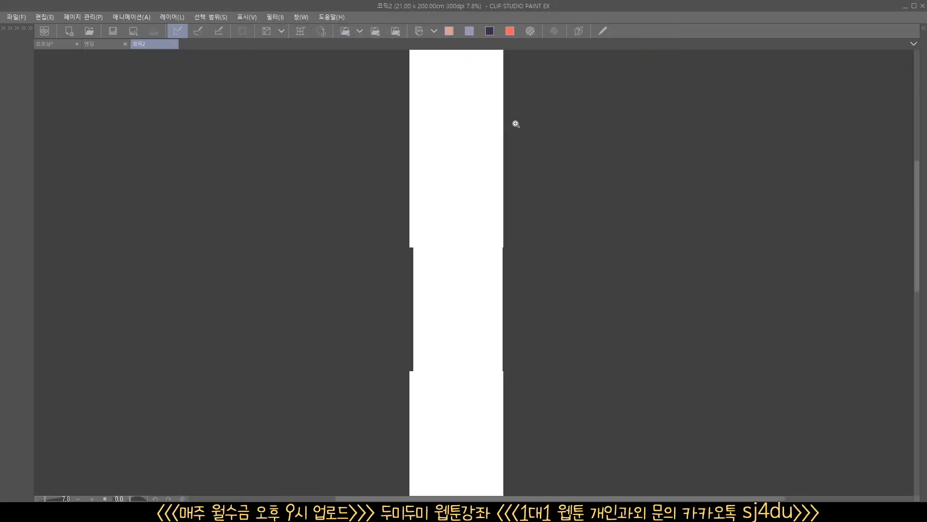
Bring back the hidden tool, colour and layer palettes around the canvas
click(514, 123)
drag(476, 110, 563, 425)
key(Tab)
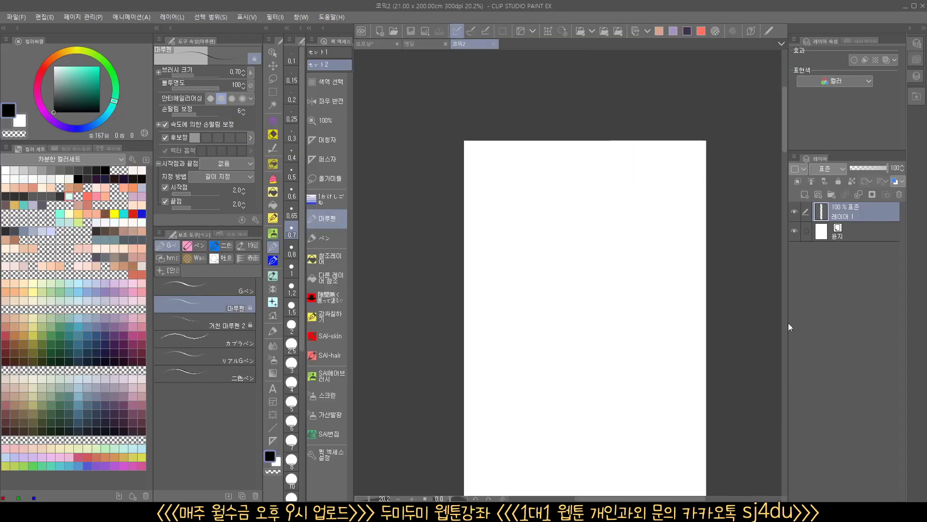
Place the starred work layer set from the 레이어세트 material folder on the canvas and return to the layer list
click(916, 83)
click(917, 99)
click(917, 99)
click(874, 420)
drag(887, 413, 614, 273)
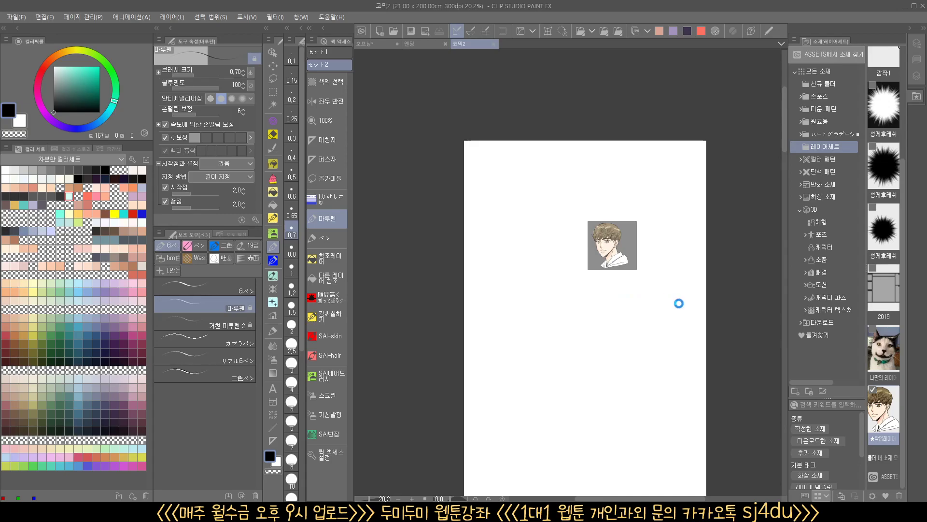
click(917, 60)
click(918, 63)
click(919, 64)
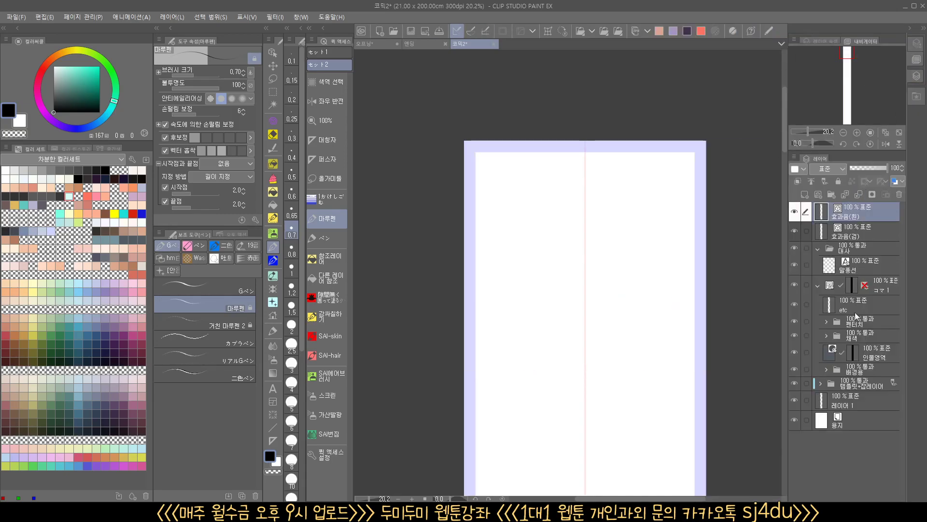
Toggle the 템플릿+잡레이어 folder's visibility to compare the canvas with and without its guides
drag(645, 339, 619, 275)
scroll(622, 269, down, 1)
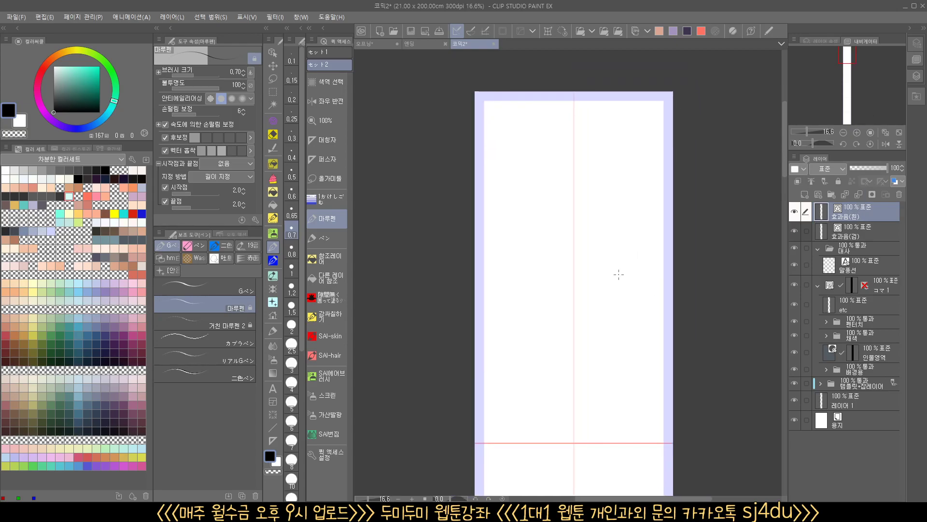
click(795, 383)
click(795, 383)
click(795, 382)
click(796, 383)
Draw a vertical double-headed arrow on 레이어 1 from the canvas's upper edge to the first red guide line
click(851, 401)
mouse_move(607, 111)
mouse_down()
mouse_move(626, 109)
mouse_move(619, 117)
mouse_move(631, 438)
mouse_up()
drag(613, 425, 636, 421)
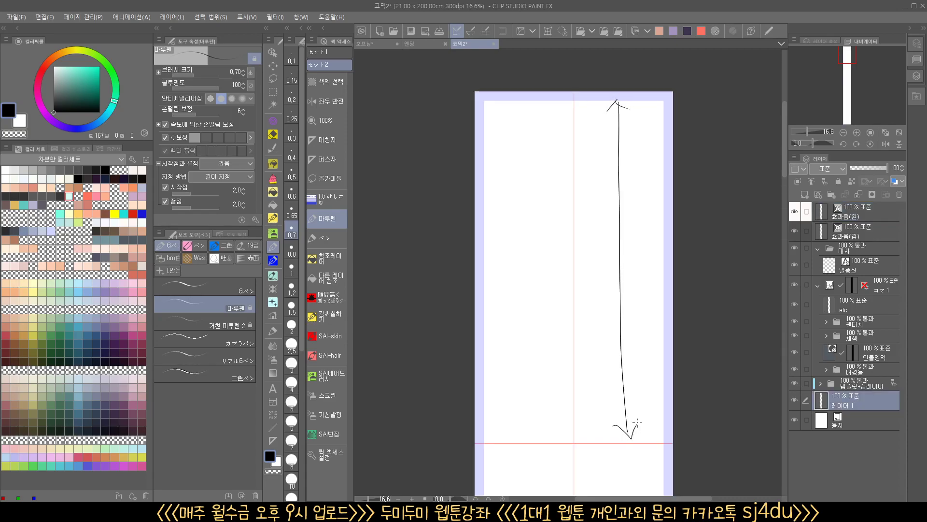
Handwrite the label 스마트폰 across the middle of the vertical arrow
drag(590, 221, 583, 236)
mouse_move(584, 235)
mouse_down()
mouse_move(593, 237)
mouse_move(592, 222)
mouse_up()
drag(599, 221, 599, 230)
mouse_move(596, 225)
mouse_down()
mouse_move(607, 237)
mouse_move(627, 215)
mouse_up()
drag(621, 217, 620, 228)
drag(620, 222, 627, 227)
drag(625, 227, 625, 232)
drag(622, 232, 631, 232)
drag(624, 233, 632, 234)
Retrace the vertical arrow with a second stroke down to the red guide line
mouse_move(494, 97)
mouse_down()
mouse_move(485, 220)
mouse_move(495, 412)
mouse_move(591, 422)
mouse_move(643, 380)
mouse_move(653, 154)
mouse_move(608, 105)
mouse_move(500, 99)
mouse_up()
key(ctrl+z)
mouse_move(621, 94)
mouse_down()
mouse_move(608, 108)
mouse_move(621, 102)
mouse_move(623, 432)
mouse_move(612, 421)
mouse_move(632, 444)
mouse_move(638, 406)
mouse_up()
mouse_move(491, 127)
mouse_down()
mouse_move(498, 213)
mouse_move(581, 212)
mouse_up()
key(ctrl+z)
mouse_move(491, 150)
mouse_down()
mouse_move(503, 343)
mouse_move(671, 251)
mouse_move(488, 152)
mouse_move(485, 290)
mouse_up()
key(ctrl+z)
mouse_move(488, 123)
mouse_down()
mouse_move(501, 246)
mouse_move(648, 164)
mouse_move(489, 125)
mouse_up()
mouse_move(550, 267)
mouse_down()
mouse_move(652, 272)
mouse_move(656, 412)
mouse_move(546, 427)
mouse_move(530, 312)
mouse_move(548, 266)
mouse_up()
key(ctrl+z)
key(ctrl+z)
mouse_move(490, 125)
mouse_down()
mouse_move(491, 280)
mouse_move(587, 283)
mouse_move(653, 203)
mouse_move(570, 126)
mouse_move(498, 143)
mouse_up()
mouse_move(509, 307)
mouse_down()
mouse_move(552, 374)
mouse_move(496, 324)
mouse_up()
mouse_move(566, 392)
mouse_down()
mouse_move(662, 435)
mouse_move(556, 384)
mouse_up()
key(ctrl+z)
key(ctrl+z)
key(ctrl+z)
key(ctrl+z)
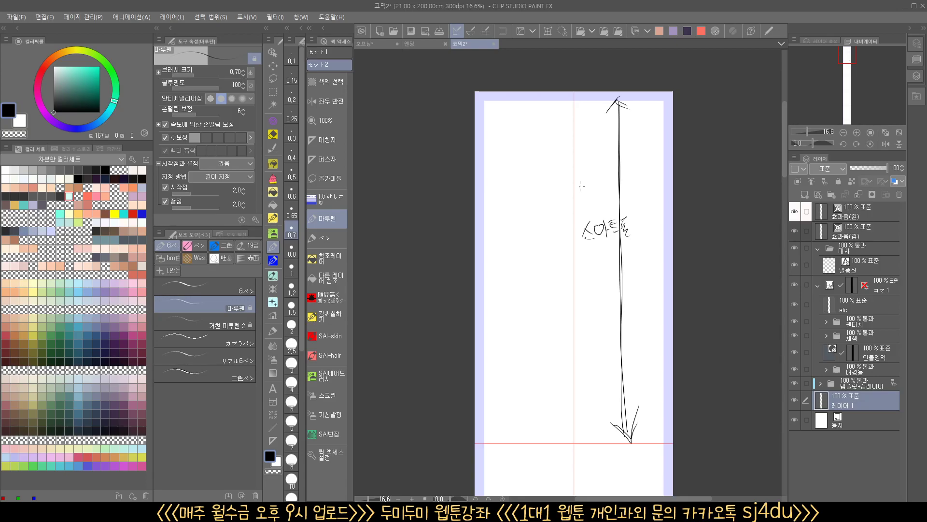
drag(504, 144, 504, 171)
mouse_move(516, 163)
mouse_down()
mouse_move(552, 150)
mouse_move(571, 161)
mouse_up()
mouse_move(526, 196)
mouse_down()
mouse_move(509, 214)
mouse_move(541, 223)
mouse_move(481, 189)
mouse_move(567, 162)
mouse_move(534, 235)
mouse_up()
key(ctrl+z)
key(ctrl+z)
key(ctrl+z)
key(ctrl+z)
key(ctrl+z)
key(ctrl+z)
Sketch two simple figures with oval heads and sloping bodies, one on each side of the centre guide above the red line
drag(652, 430, 661, 369)
scroll(594, 382, up, 5)
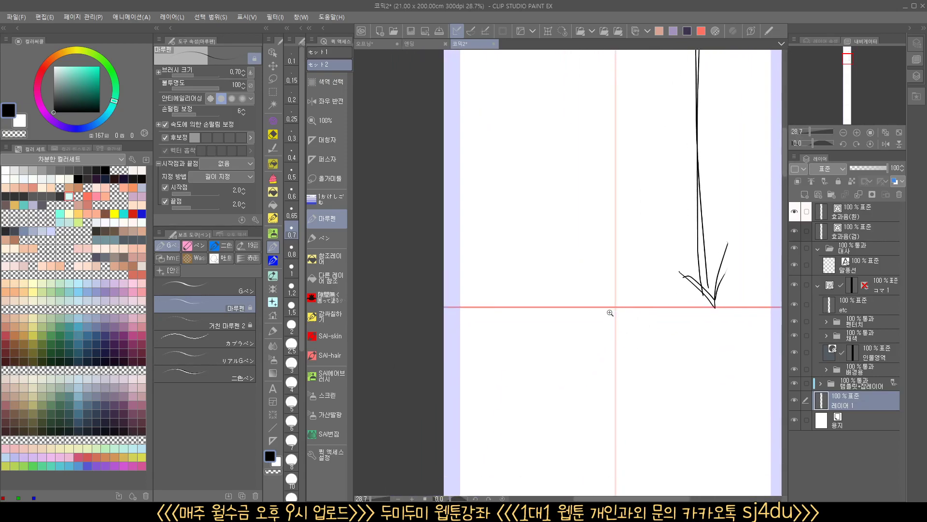
scroll(621, 282, down, 3)
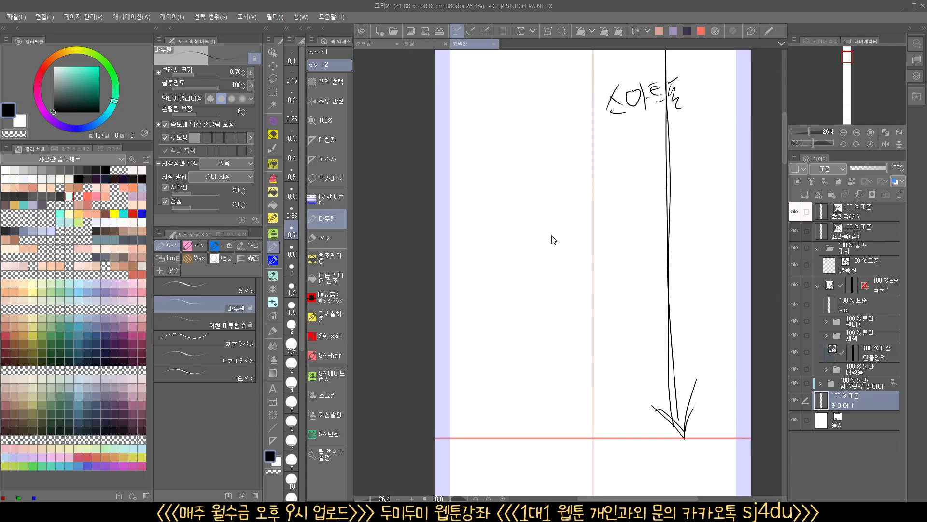
mouse_move(527, 217)
mouse_down()
mouse_move(523, 291)
mouse_move(493, 410)
mouse_up()
drag(551, 285, 586, 419)
mouse_move(661, 200)
mouse_down()
mouse_move(655, 266)
mouse_move(663, 205)
mouse_up()
mouse_move(653, 264)
mouse_down()
mouse_move(639, 302)
mouse_move(632, 404)
mouse_up()
drag(691, 268, 707, 351)
Draw a small outward-pointing arrow on each of the two figures
drag(569, 214, 594, 253)
scroll(595, 253, down, 2)
drag(565, 279, 545, 290)
mouse_move(645, 272)
mouse_down()
mouse_move(667, 269)
mouse_move(658, 279)
mouse_up()
scroll(639, 311, up, 2)
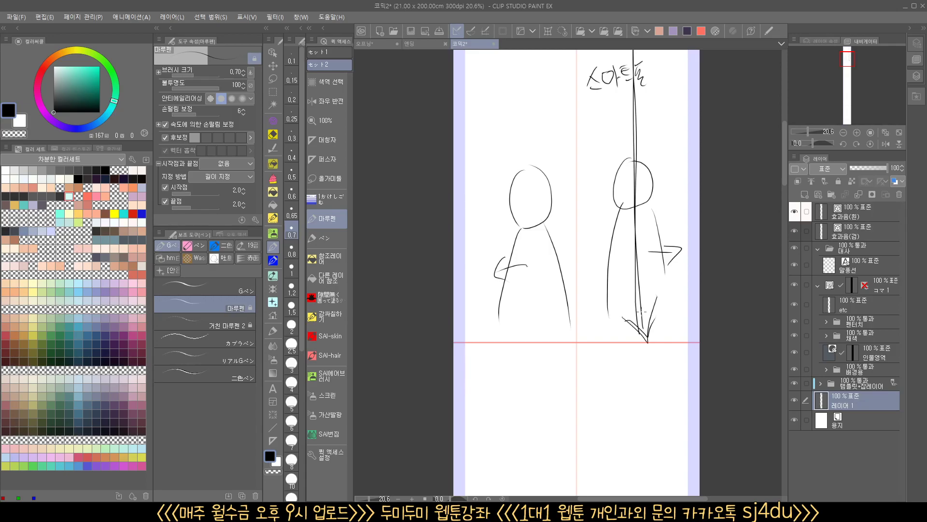
Draw a short thick tick mark across the lilac margin on the canvas's left edge
scroll(582, 290, down, 1)
scroll(582, 292, up, 1)
scroll(584, 308, down, 1)
drag(583, 308, 570, 397)
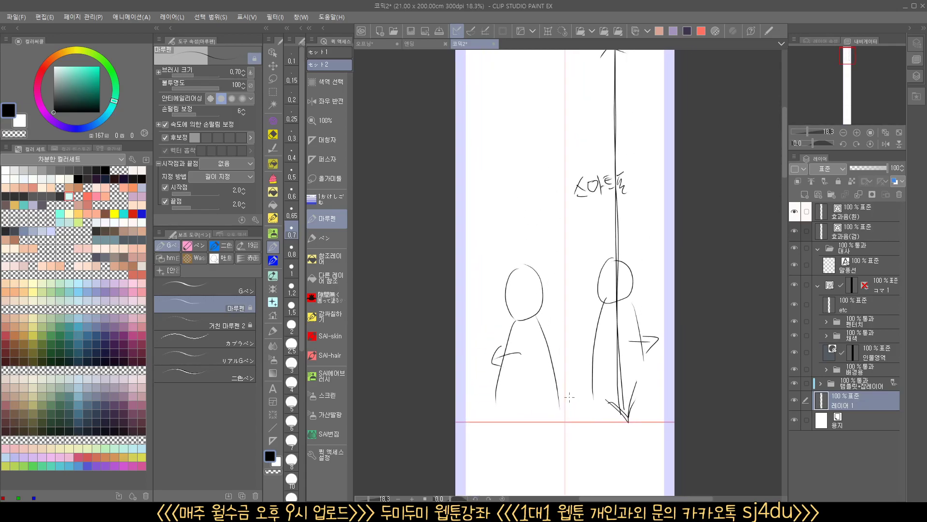
scroll(478, 201, up, 4)
mouse_move(473, 204)
mouse_down()
mouse_move(449, 206)
mouse_move(480, 390)
mouse_up()
scroll(529, 321, down, 3)
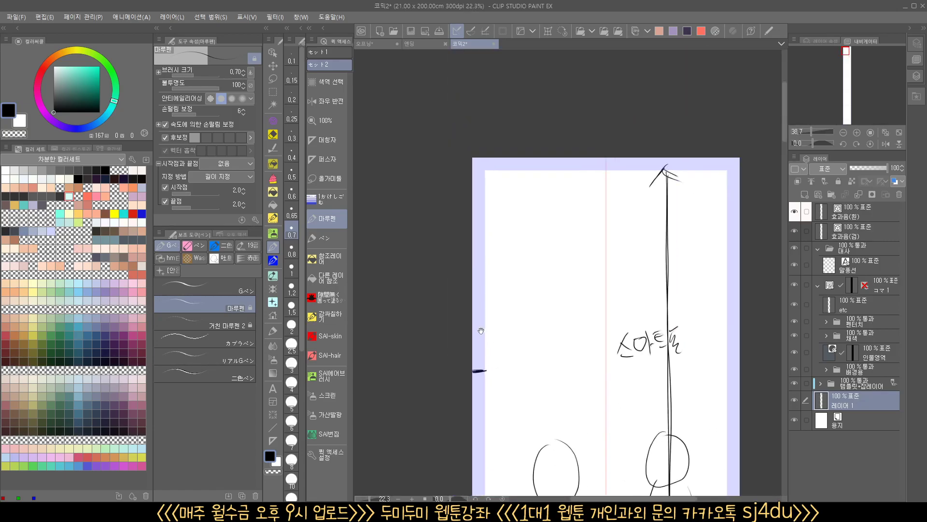
drag(529, 322, 524, 204)
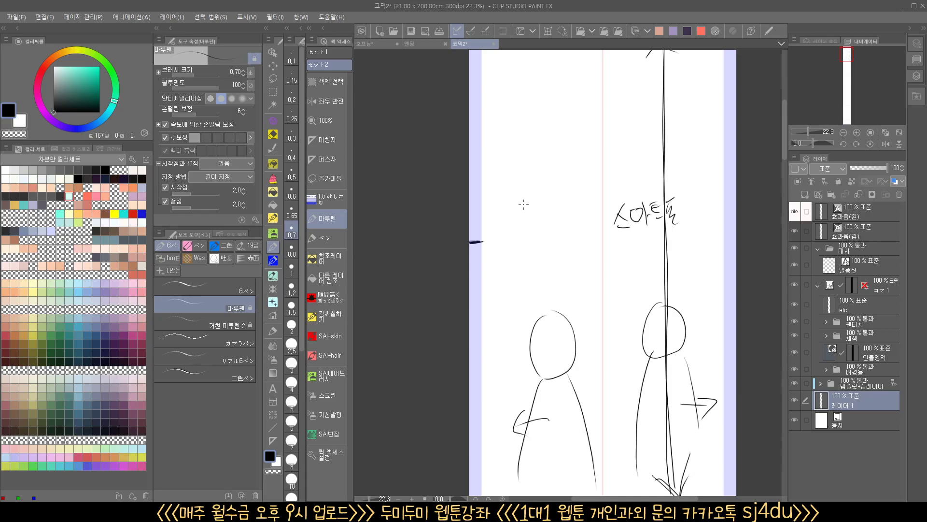
Sketch a third figure with face guidelines at the canvas's left edge, overlapping the lilac margin
scroll(480, 292, down, 3)
scroll(480, 293, up, 2)
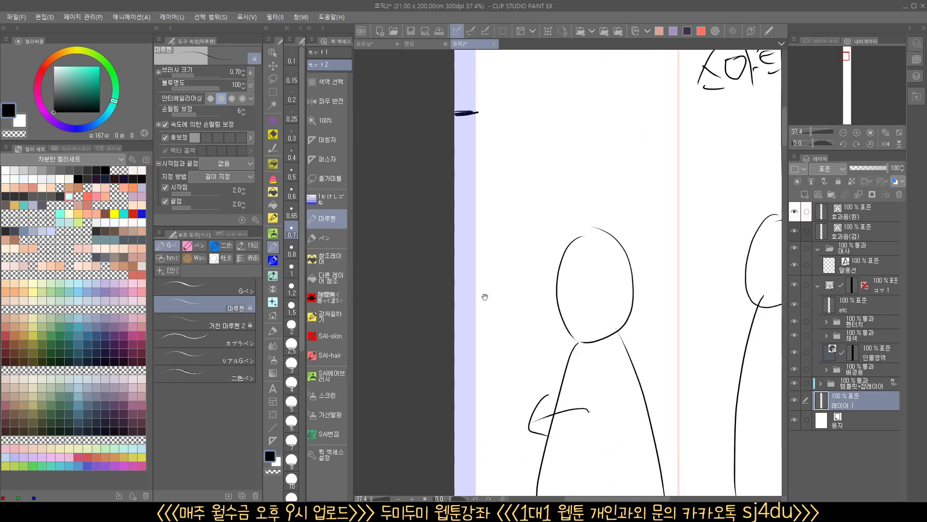
scroll(488, 242, down, 2)
mouse_move(481, 197)
mouse_down()
mouse_move(475, 282)
mouse_move(483, 196)
mouse_move(539, 271)
mouse_move(477, 292)
mouse_move(462, 374)
mouse_up()
drag(521, 295, 550, 374)
drag(491, 222, 505, 291)
mouse_move(466, 267)
mouse_down()
mouse_move(529, 256)
mouse_move(515, 288)
mouse_up()
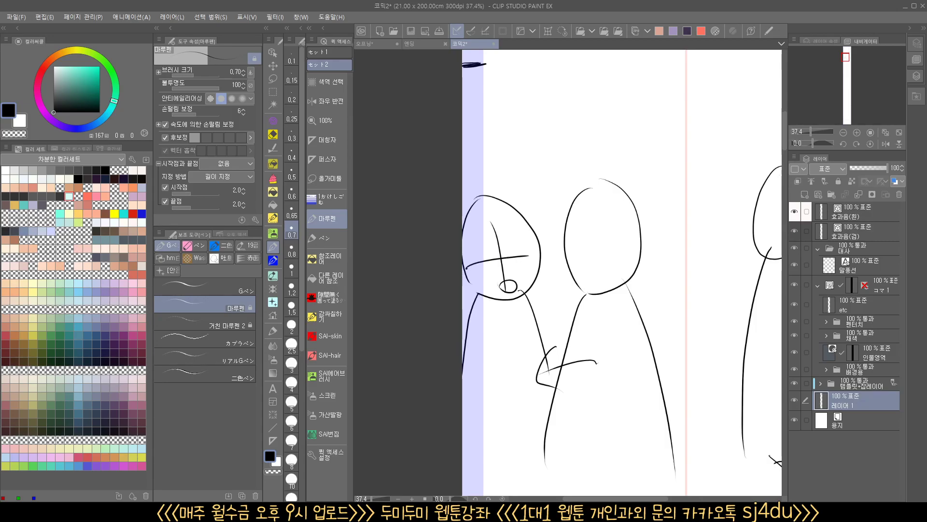
Sketch a rounded shape, a vertical line and a small double-headed width arrow at the left margin above the third figure
scroll(472, 241, up, 1)
mouse_move(458, 109)
mouse_down()
mouse_move(483, 79)
mouse_move(485, 149)
mouse_move(458, 194)
mouse_up()
scroll(483, 179, up, 2)
mouse_move(504, 135)
mouse_down()
mouse_move(476, 177)
mouse_move(456, 162)
mouse_up()
scroll(496, 146, up, 4)
mouse_move(505, 219)
mouse_down()
mouse_move(502, 141)
mouse_move(505, 198)
mouse_up()
drag(466, 172, 500, 172)
mouse_move(493, 164)
mouse_down()
mouse_move(463, 164)
mouse_move(474, 180)
mouse_up()
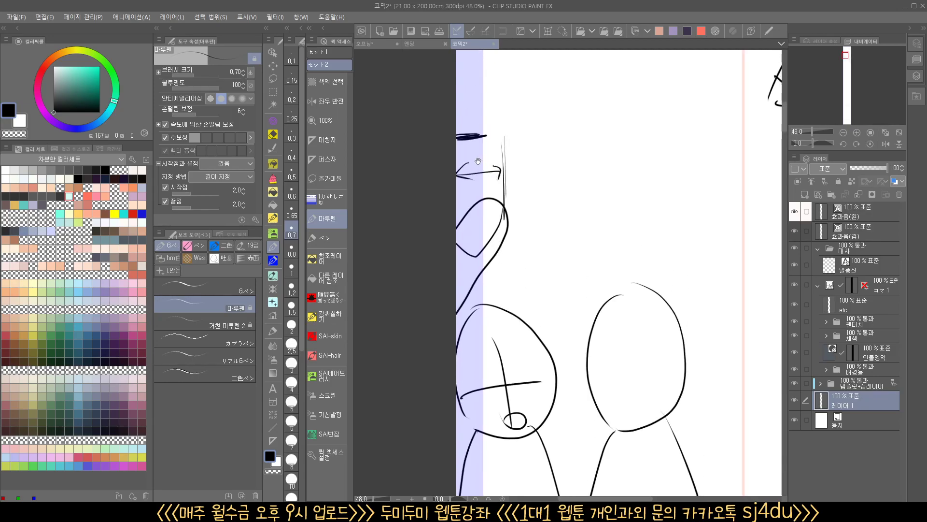
Draw a speech balloon with scribbled lettering over the left margin and add contour strokes inside the third figure's head
scroll(478, 173, up, 6)
mouse_move(503, 122)
mouse_down()
mouse_move(540, 214)
mouse_move(495, 123)
mouse_up()
drag(477, 160, 531, 167)
drag(523, 322, 520, 140)
drag(522, 213, 500, 294)
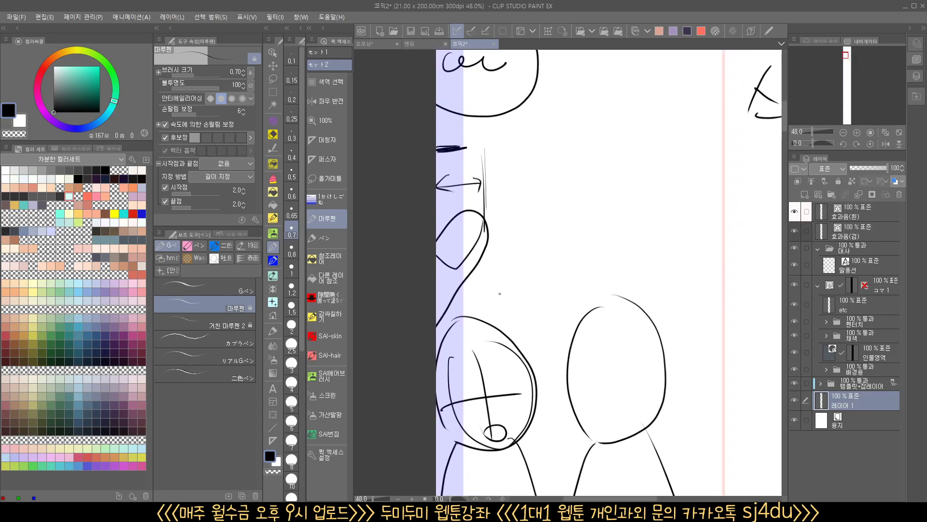
Erase all sketches to the left of the centre guide, keeping the right figure and the long arrow
scroll(582, 201, down, 5)
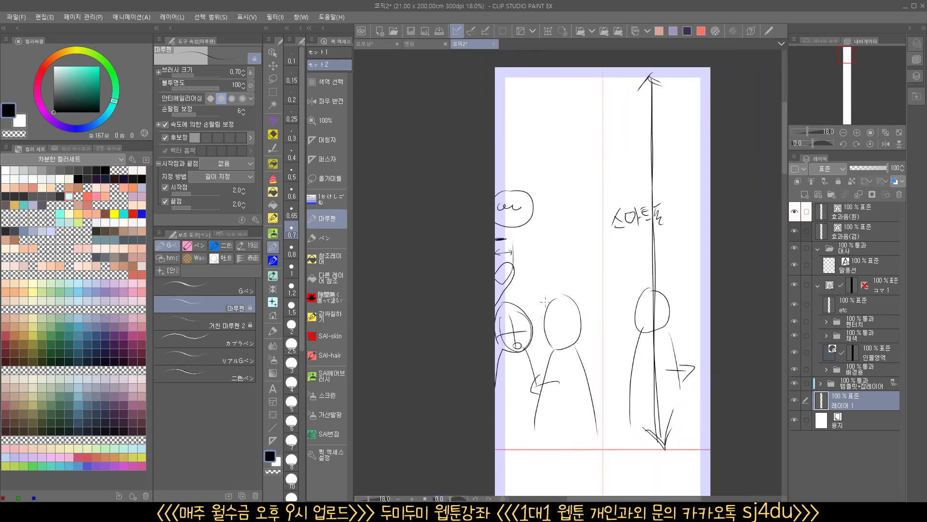
scroll(515, 343, up, 1)
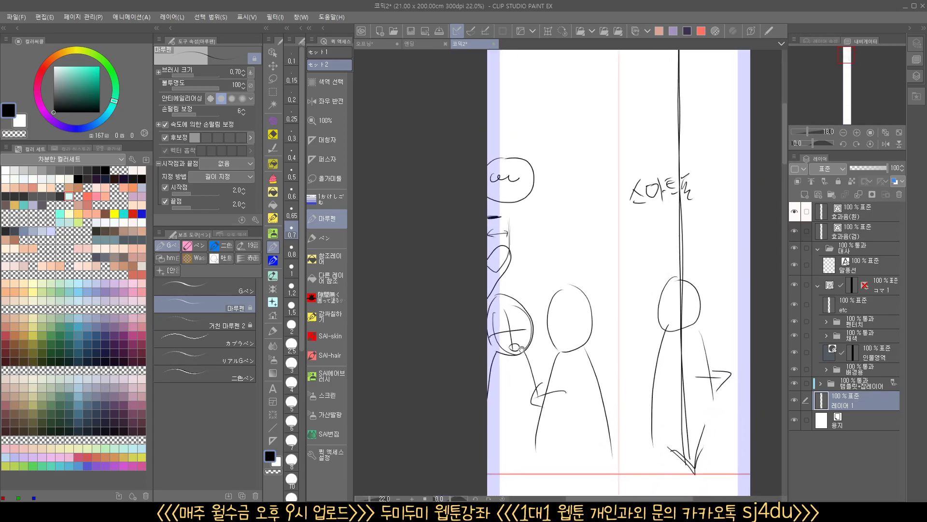
scroll(561, 258, down, 1)
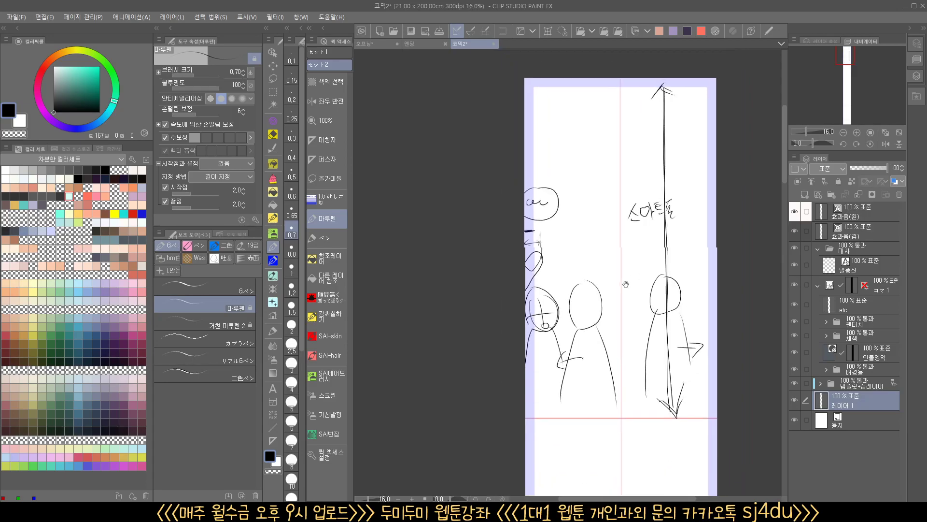
scroll(561, 258, up, 1)
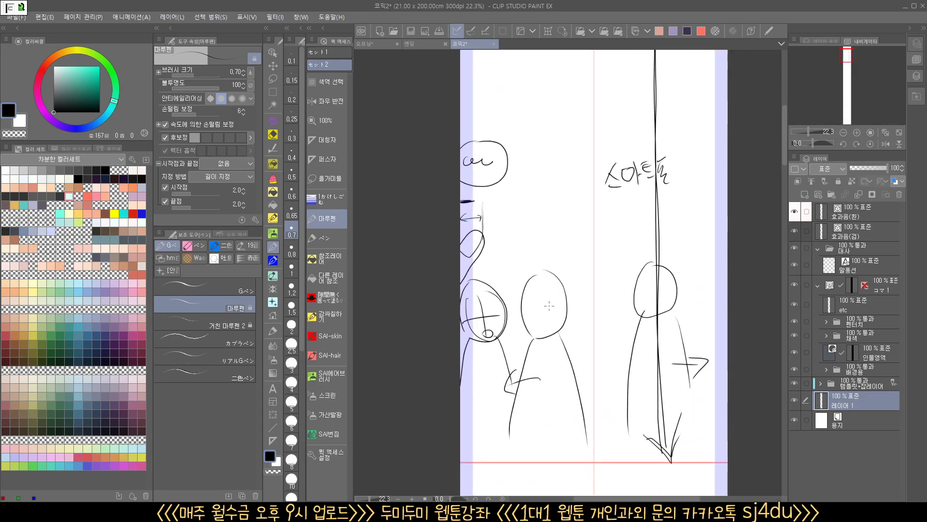
key(e)
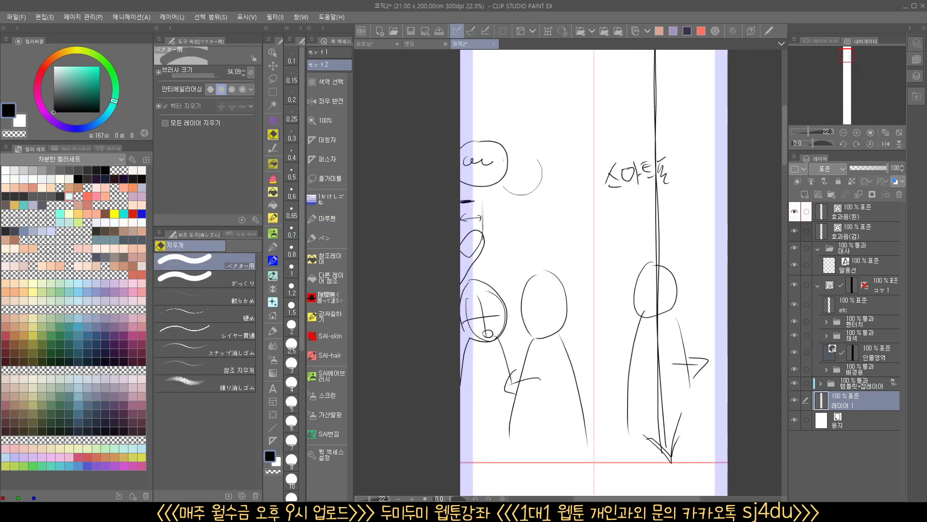
drag(497, 155, 475, 415)
mouse_move(531, 280)
mouse_down()
mouse_move(511, 416)
mouse_move(575, 430)
mouse_up()
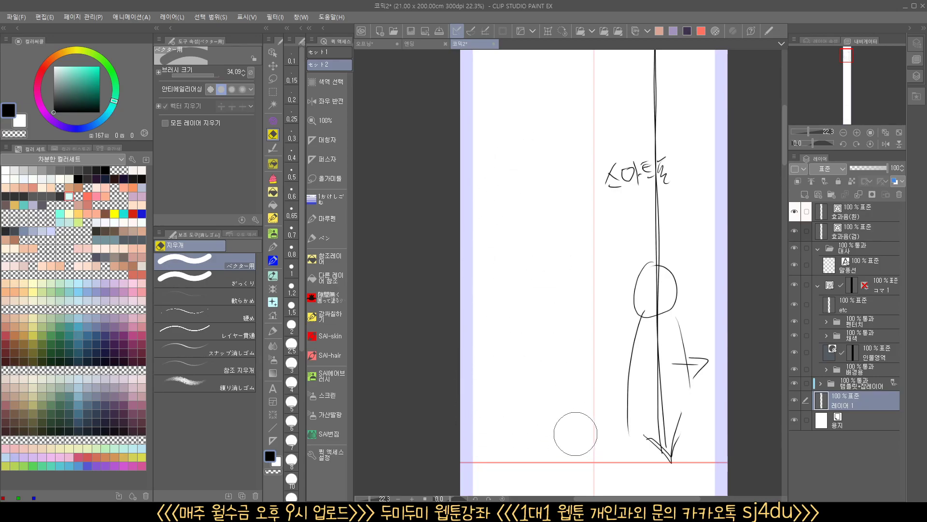
Expand the 템플릿+잡레이어 folder, toggle the 템플릿 layer's visibility to compare its guides, and collapse the folder again
click(821, 384)
click(795, 399)
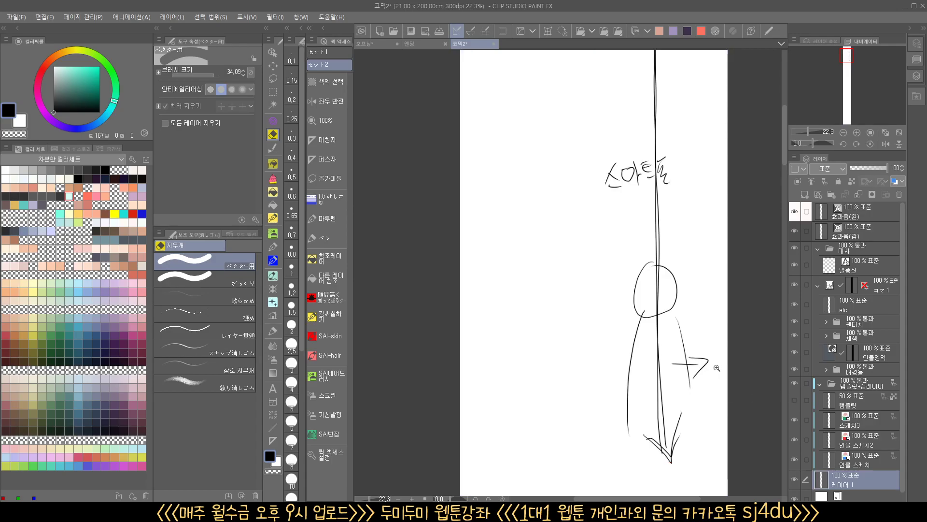
scroll(560, 339, down, 4)
scroll(560, 339, up, 1)
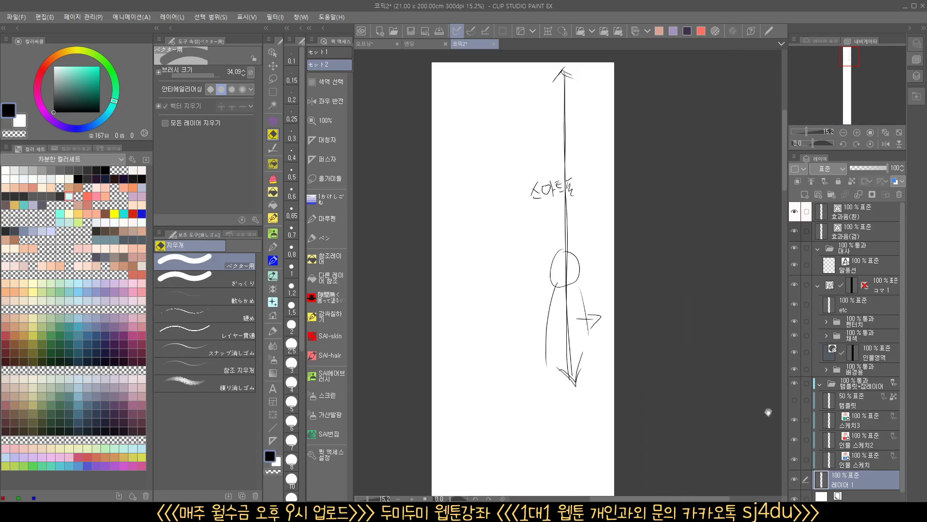
click(794, 400)
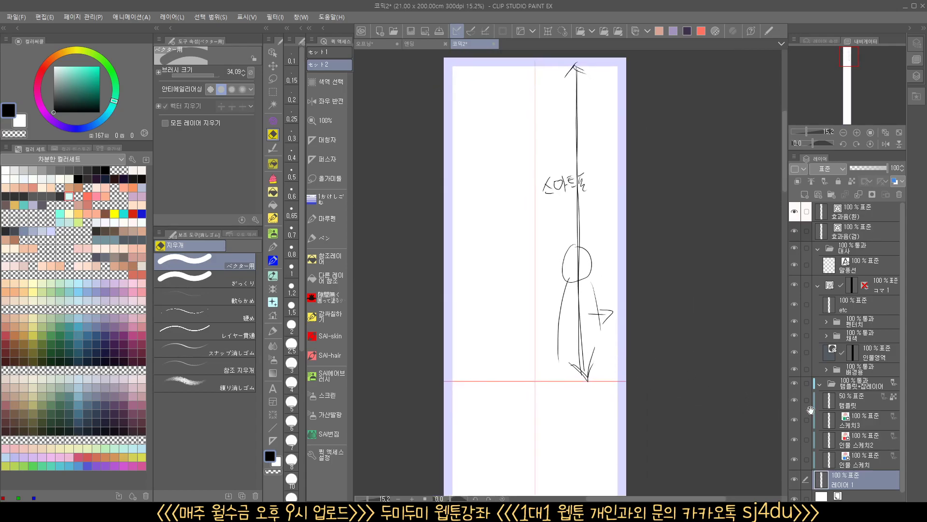
click(794, 400)
click(794, 400)
click(794, 399)
click(793, 400)
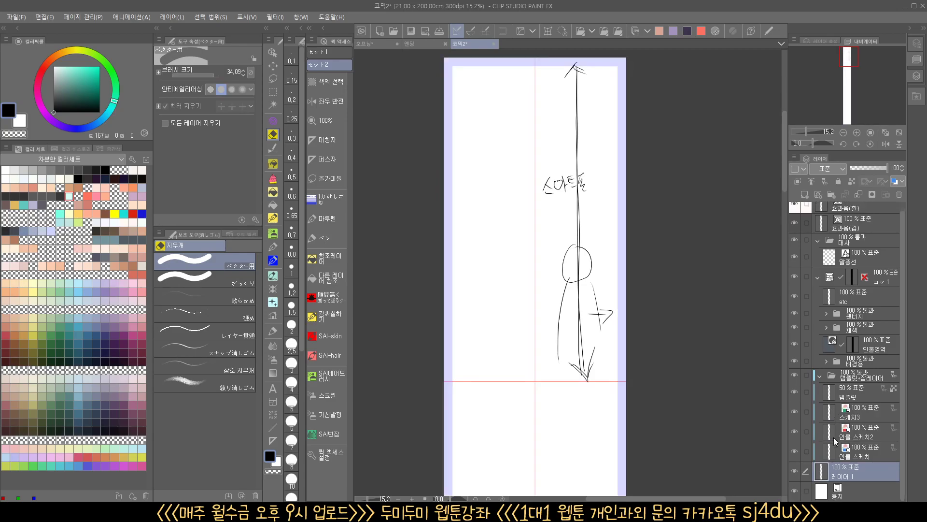
click(820, 384)
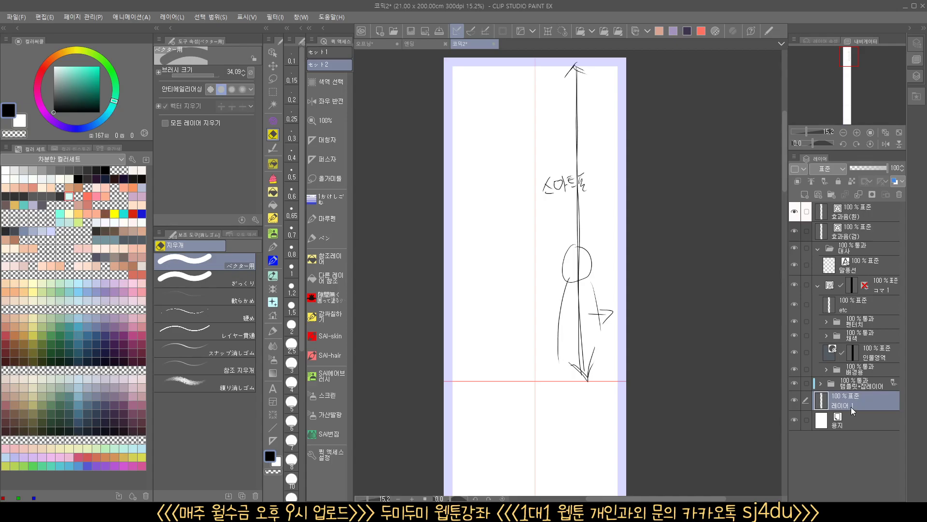
Clear all remaining sketches from the 레이어 1 layer and deselect the canvas
key(ctrl+a)
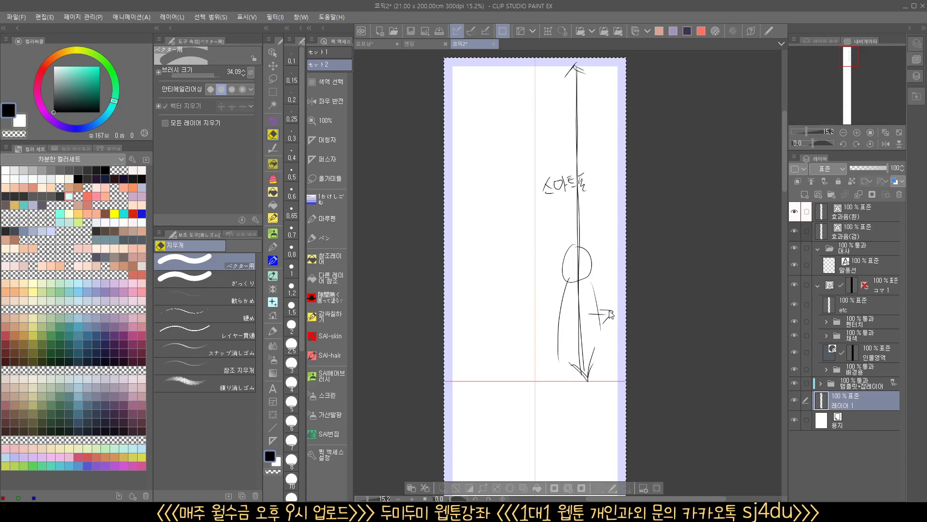
key(Delete)
key(ctrl+d)
With the 마루펜 pen, rough out the first panel with a circled 1, a speech balloon with scribbled lettering, and one figure
click(331, 217)
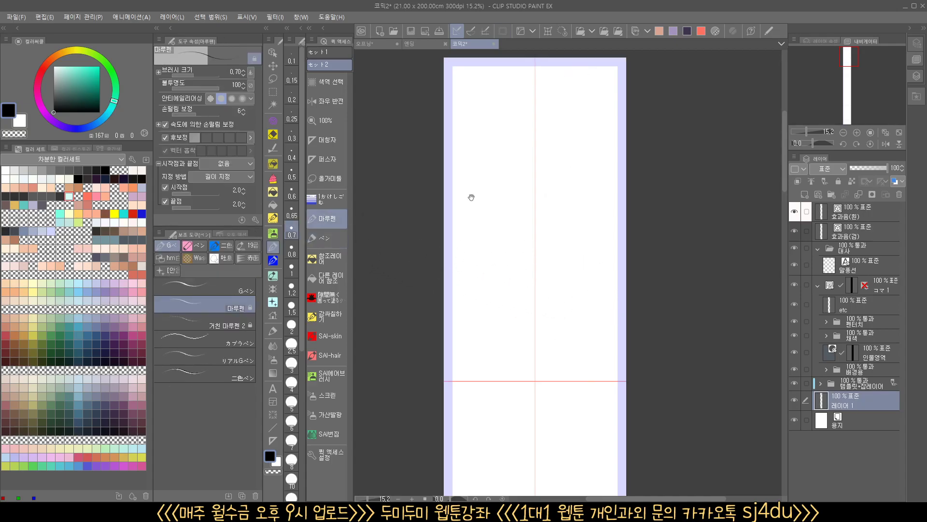
scroll(472, 190, up, 1)
mouse_move(457, 185)
mouse_down()
mouse_move(553, 182)
mouse_move(570, 233)
mouse_move(550, 311)
mouse_move(457, 317)
mouse_move(450, 198)
mouse_move(472, 188)
mouse_move(518, 217)
mouse_move(505, 177)
mouse_up()
scroll(493, 226, up, 1)
drag(485, 216, 484, 233)
drag(491, 192, 520, 199)
mouse_move(493, 245)
mouse_down()
mouse_move(505, 246)
mouse_move(476, 329)
mouse_up()
drag(493, 278, 524, 331)
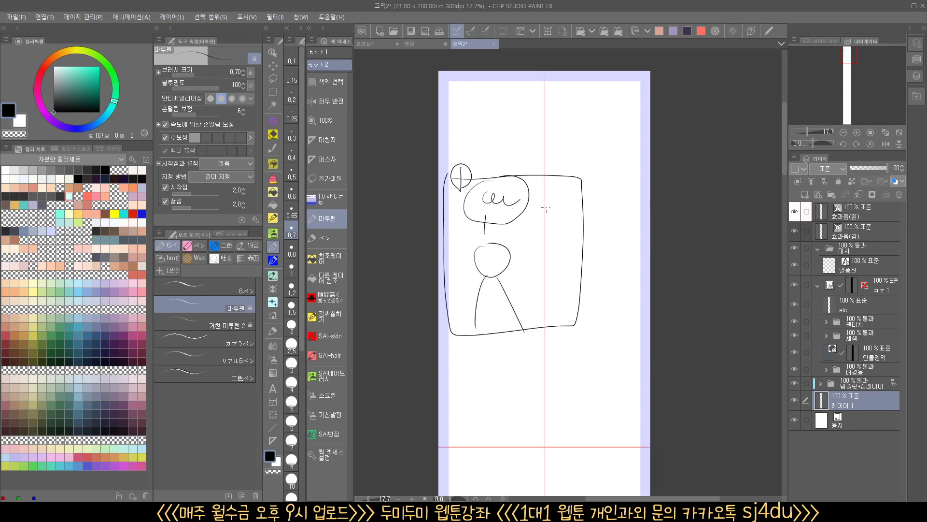
Add handwritten lettering beside the first panel's balloon and a second figure with a round balloon below the frame
mouse_move(537, 196)
mouse_down()
mouse_move(538, 209)
mouse_move(549, 201)
mouse_up()
mouse_move(552, 192)
mouse_down()
mouse_move(552, 213)
mouse_move(560, 201)
mouse_up()
mouse_move(563, 197)
mouse_down()
mouse_move(582, 193)
mouse_move(589, 212)
mouse_up()
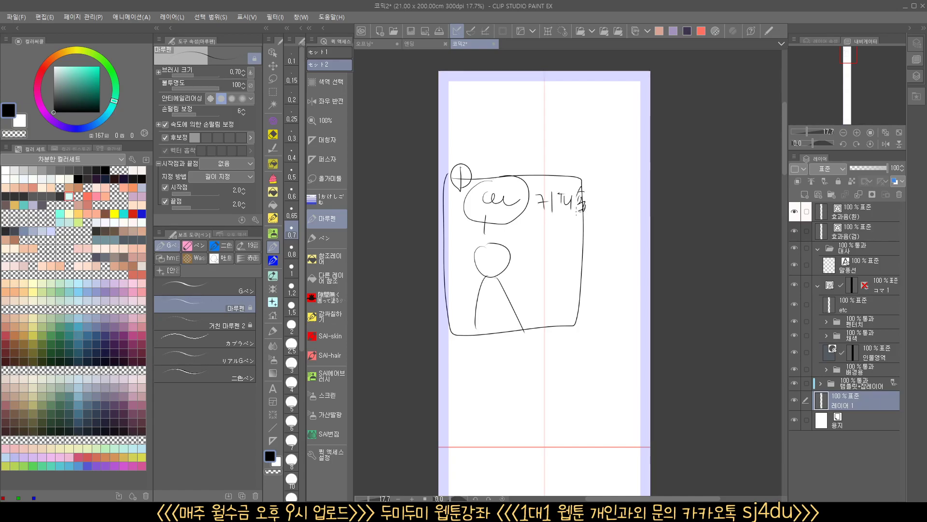
drag(550, 240, 540, 333)
mouse_move(556, 272)
mouse_down()
mouse_move(548, 294)
mouse_move(579, 324)
mouse_move(555, 343)
mouse_move(595, 377)
mouse_move(565, 345)
mouse_up()
drag(557, 327, 569, 346)
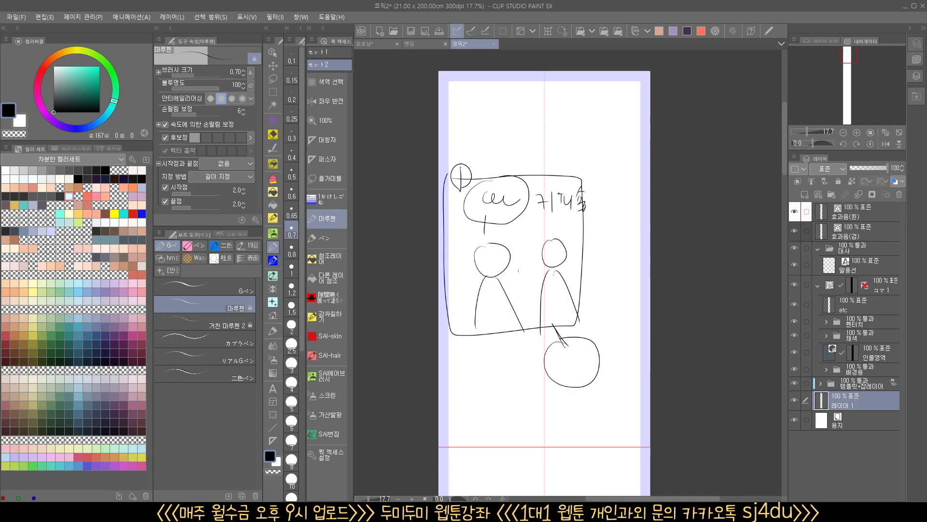
drag(487, 218, 489, 214)
Rough out a second panel across the red page guide with one head-and-shoulders figure and a lettered speech balloon at its upper corner
scroll(560, 288, down, 3)
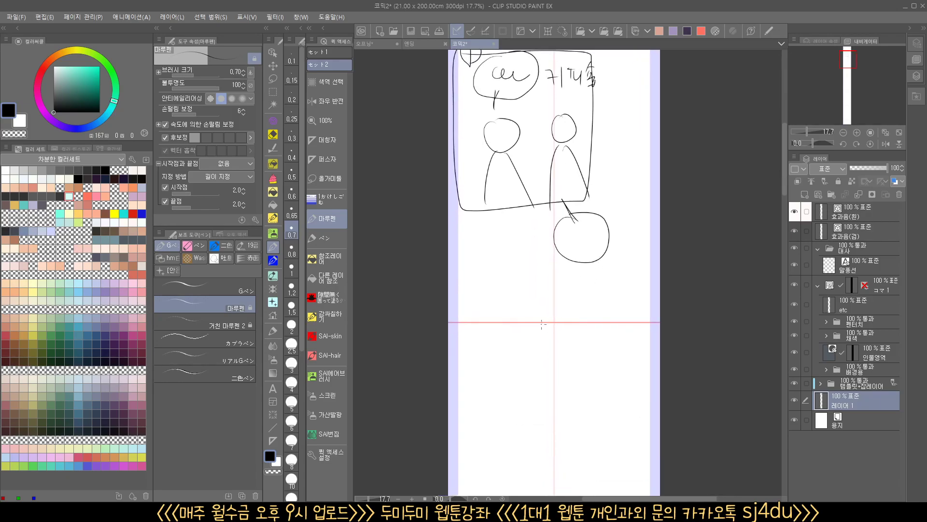
mouse_move(535, 318)
mouse_down()
mouse_move(633, 316)
mouse_move(636, 397)
mouse_move(604, 460)
mouse_move(513, 427)
mouse_move(515, 333)
mouse_up()
drag(568, 346, 584, 401)
mouse_move(575, 354)
mouse_down()
mouse_move(587, 401)
mouse_move(549, 480)
mouse_up()
drag(595, 400, 621, 437)
drag(550, 390, 596, 384)
drag(575, 353, 582, 401)
mouse_move(522, 303)
mouse_down()
mouse_move(514, 355)
mouse_move(560, 339)
mouse_move(504, 332)
mouse_move(628, 435)
mouse_move(483, 401)
mouse_move(486, 337)
mouse_up()
Rough out a third panel below the second with a head-and-shoulders figure and a lettered speech balloon over its upper corner
scroll(493, 328, down, 6)
mouse_move(533, 346)
mouse_down()
mouse_move(512, 367)
mouse_move(522, 351)
mouse_up()
drag(520, 407, 513, 452)
drag(557, 397, 589, 441)
drag(511, 386, 564, 372)
drag(542, 349, 559, 391)
mouse_move(581, 307)
mouse_down()
mouse_move(562, 331)
mouse_move(592, 345)
mouse_move(620, 340)
mouse_move(580, 302)
mouse_up()
mouse_move(597, 314)
mouse_down()
mouse_move(605, 324)
mouse_move(623, 317)
mouse_up()
Mark the second and third panels with circled numbers 2 and 3 at their upper corners
scroll(656, 337, down, 2)
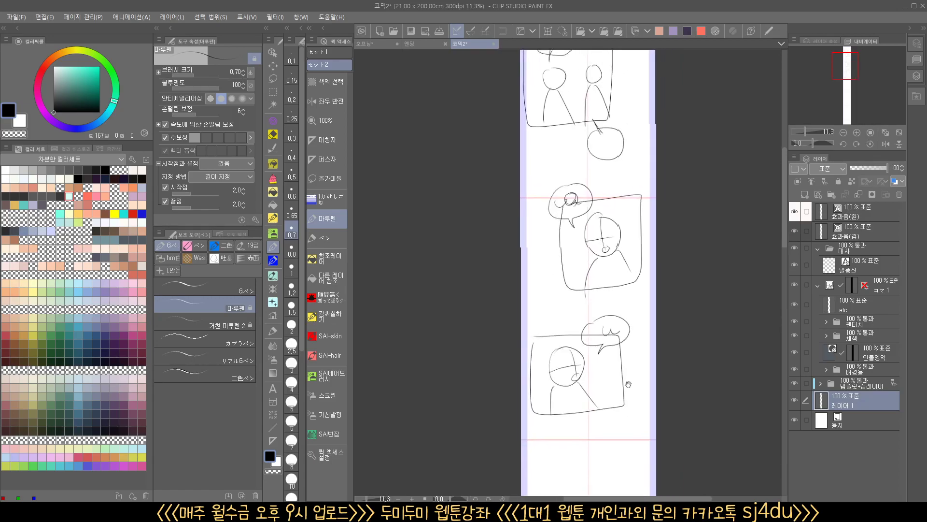
mouse_move(608, 223)
mouse_down()
mouse_move(601, 269)
mouse_move(610, 263)
mouse_up()
mouse_move(528, 387)
mouse_down()
mouse_move(550, 297)
mouse_move(531, 321)
mouse_move(550, 328)
mouse_up()
scroll(582, 355, up, 2)
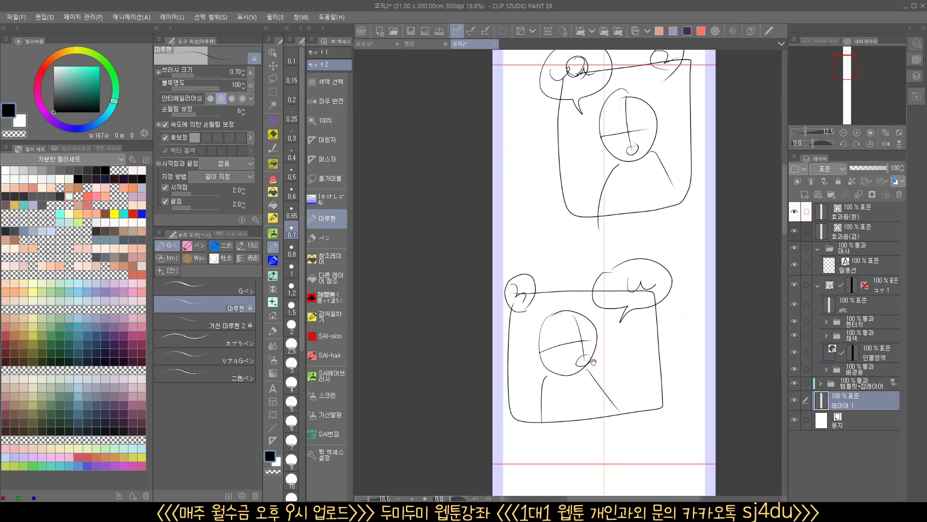
Expand the 템플릿+잡레이어 folder and lower the opacity of the 레이어 1 rough to 26%
click(819, 382)
drag(640, 422, 612, 391)
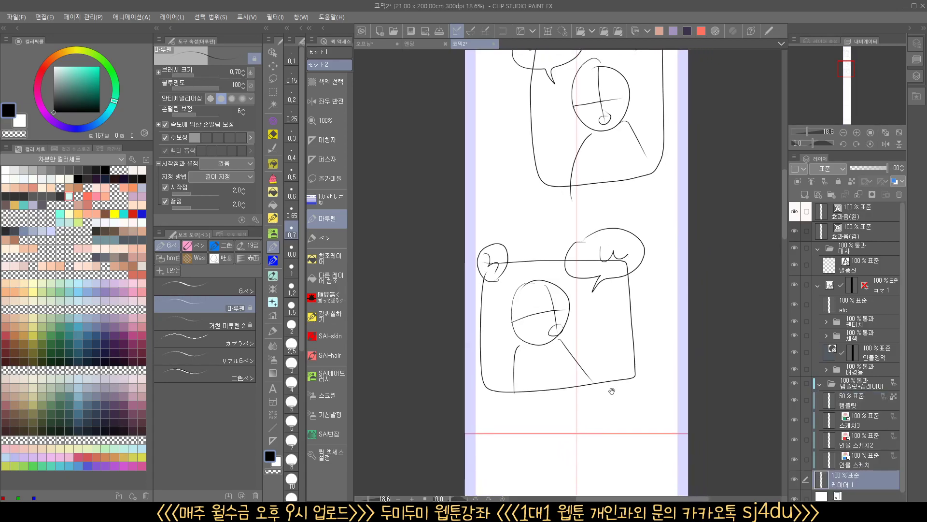
click(863, 168)
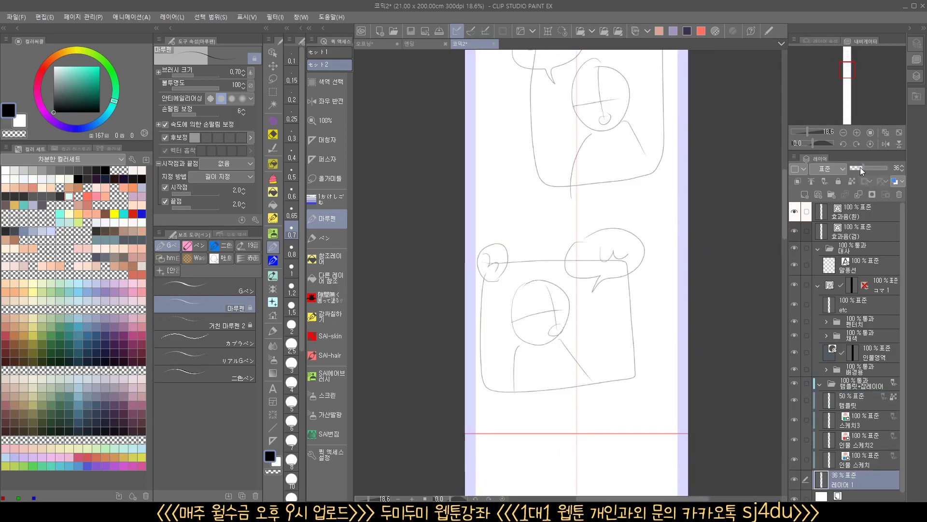
mouse_move(860, 167)
mouse_down()
mouse_move(868, 166)
mouse_move(860, 167)
mouse_up()
click(634, 371)
Go through the 인물 스케치, 인물 스케치2 and 스케치3 layers and make 인물 스케치 the active layer
click(861, 463)
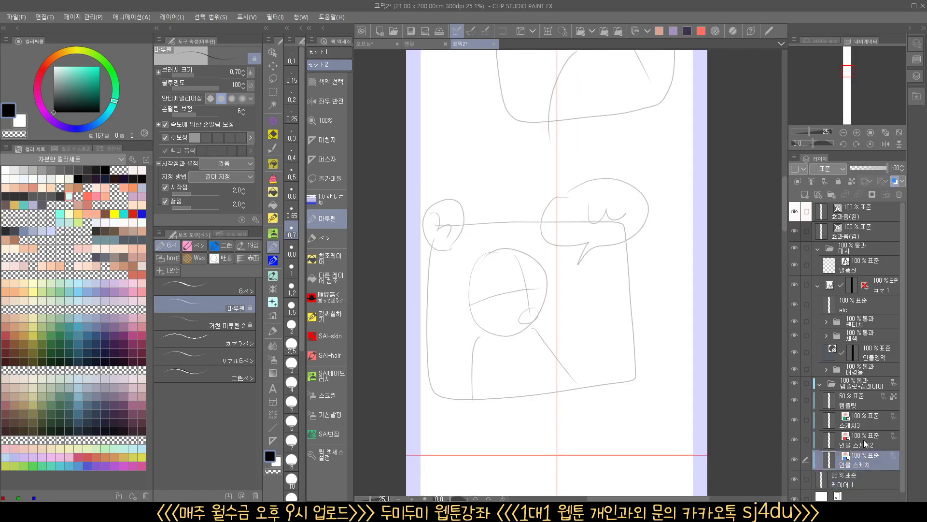
click(864, 440)
click(865, 422)
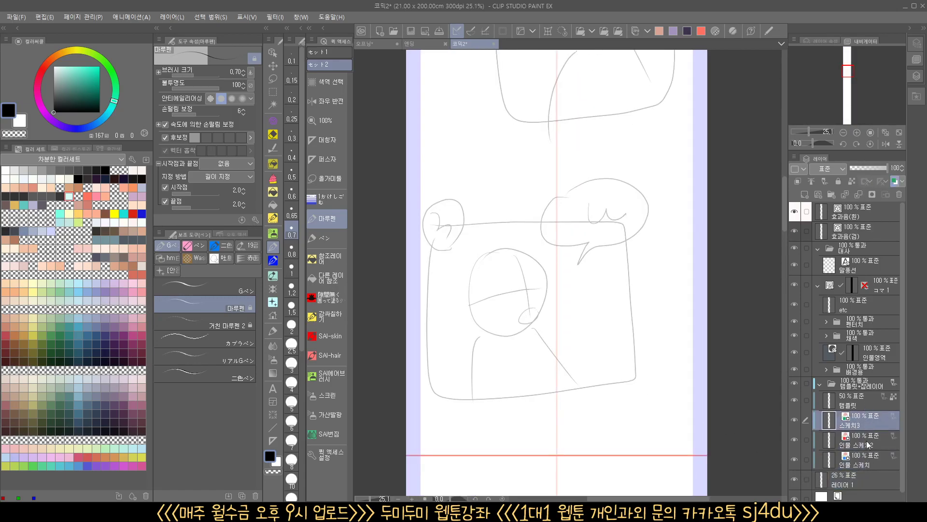
scroll(594, 310, up, 4)
scroll(604, 270, down, 4)
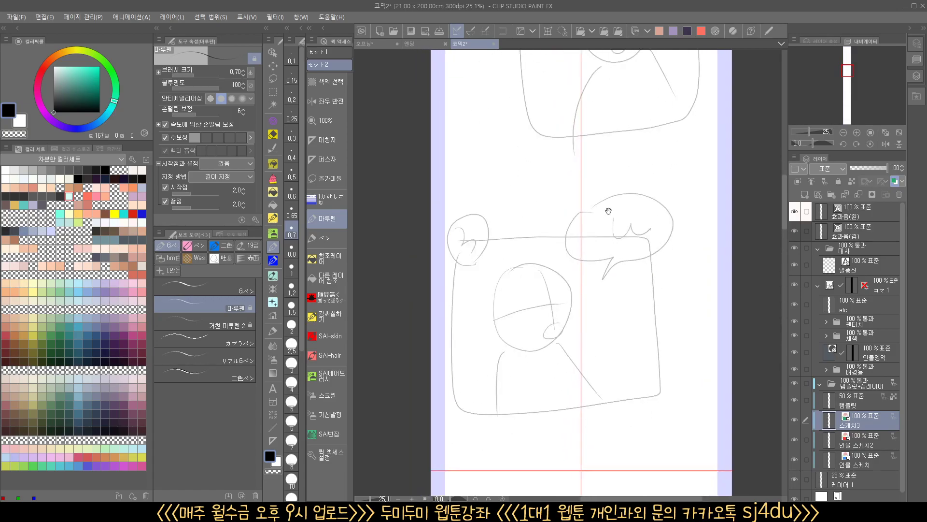
click(861, 463)
scroll(575, 355, up, 2)
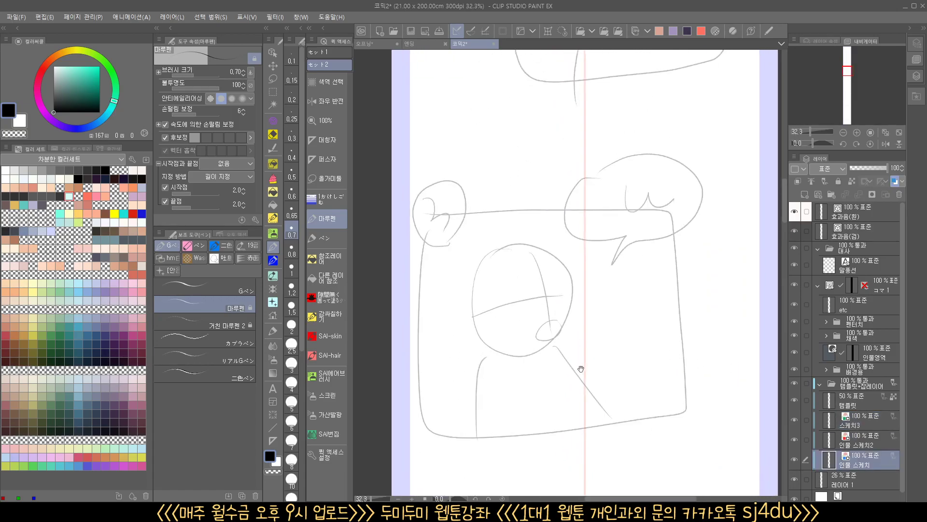
drag(541, 219, 519, 302)
key(ctrl+z)
mouse_move(525, 213)
mouse_down()
mouse_move(520, 301)
mouse_move(598, 295)
mouse_move(520, 303)
mouse_up()
drag(586, 244, 582, 299)
scroll(599, 290, down, 2)
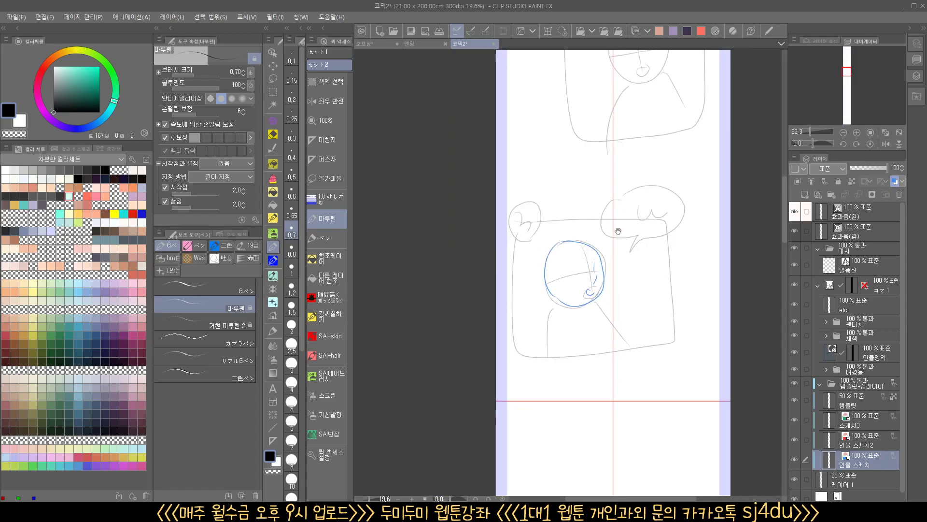
scroll(596, 287, up, 2)
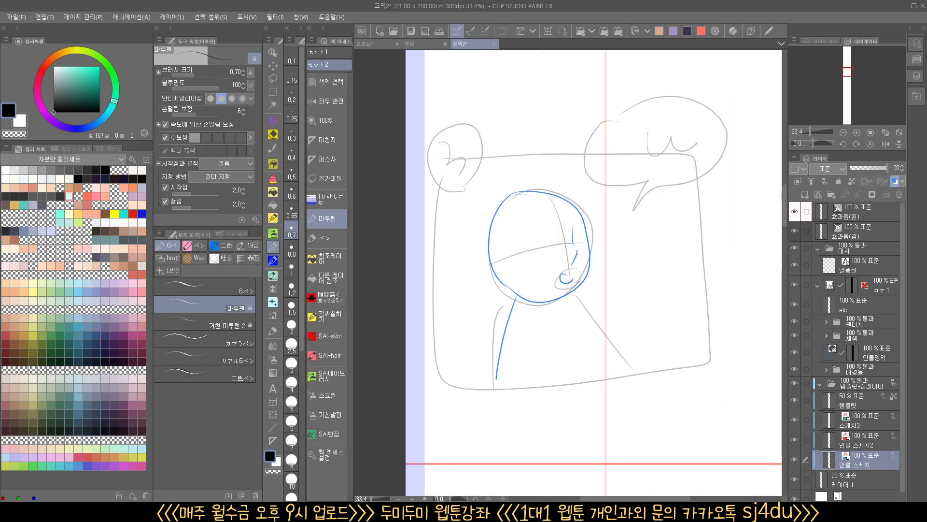
key(ctrl+z)
key(ctrl+z)
key(ctrl+z)
key(ctrl+z)
Over the third panel's rough, sketch one figure on 인물 스케치 and a second figure embracing it on 인물 스케치2
mouse_move(497, 270)
mouse_down()
mouse_move(550, 210)
mouse_move(505, 294)
mouse_move(487, 399)
mouse_up()
drag(519, 283, 611, 375)
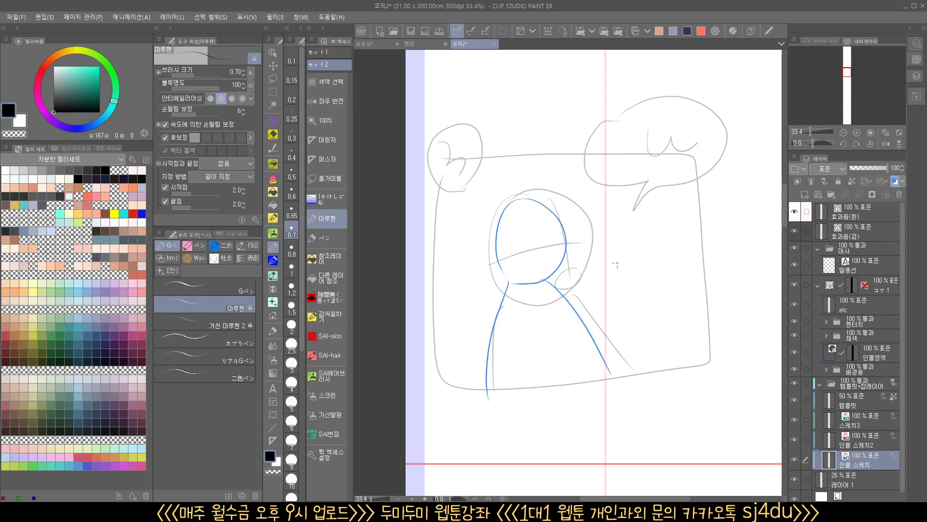
click(844, 440)
mouse_move(550, 217)
mouse_down()
mouse_move(582, 181)
mouse_move(597, 258)
mouse_move(560, 263)
mouse_move(646, 374)
mouse_up()
drag(593, 280, 525, 325)
mouse_move(614, 305)
mouse_down()
mouse_move(574, 334)
mouse_move(520, 344)
mouse_up()
drag(528, 320, 499, 310)
mouse_move(519, 343)
mouse_down()
mouse_move(502, 326)
mouse_move(497, 295)
mouse_move(491, 319)
mouse_up()
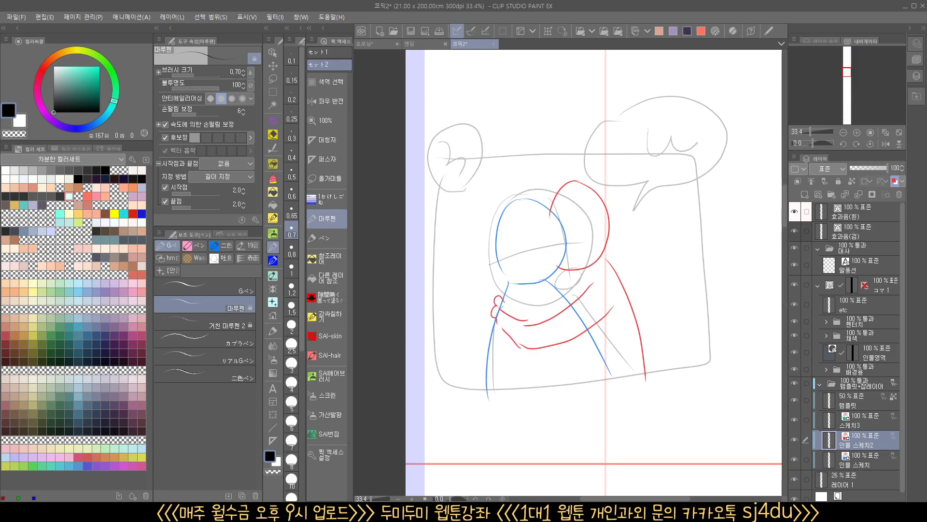
drag(589, 218, 598, 216)
drag(505, 281, 493, 297)
drag(511, 291, 506, 302)
Toggle the visibility of the 인물 스케치2 layer to compare the two overlapping figures
click(796, 439)
click(797, 440)
click(797, 440)
click(797, 440)
Switch repeatedly among 인물 스케치, 인물 스케치2 and 스케치3 to compare the three sketch layers
click(862, 419)
click(864, 435)
click(862, 459)
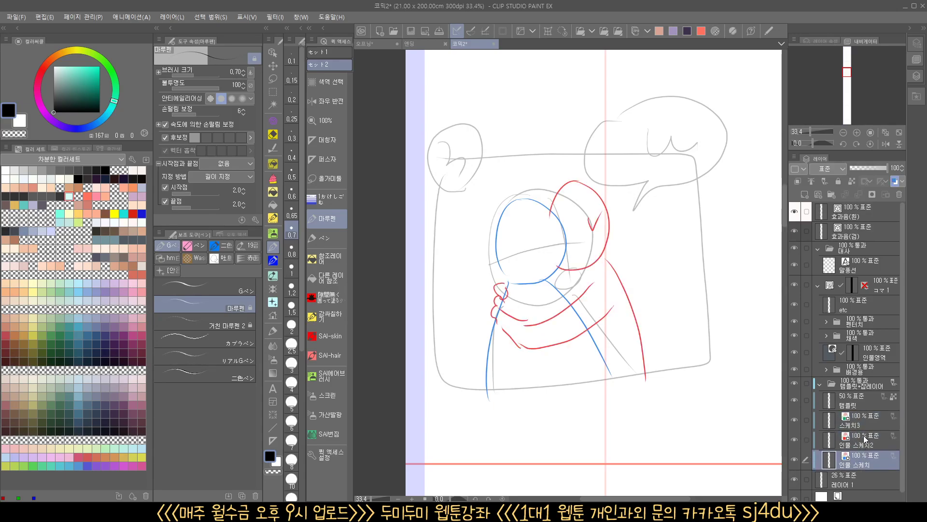
click(865, 436)
click(862, 428)
click(860, 464)
click(862, 439)
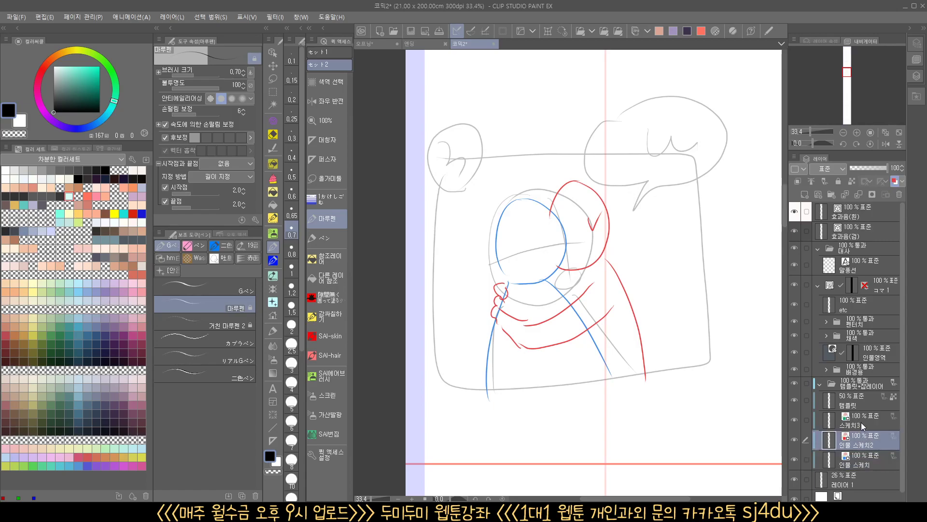
click(862, 423)
click(794, 420)
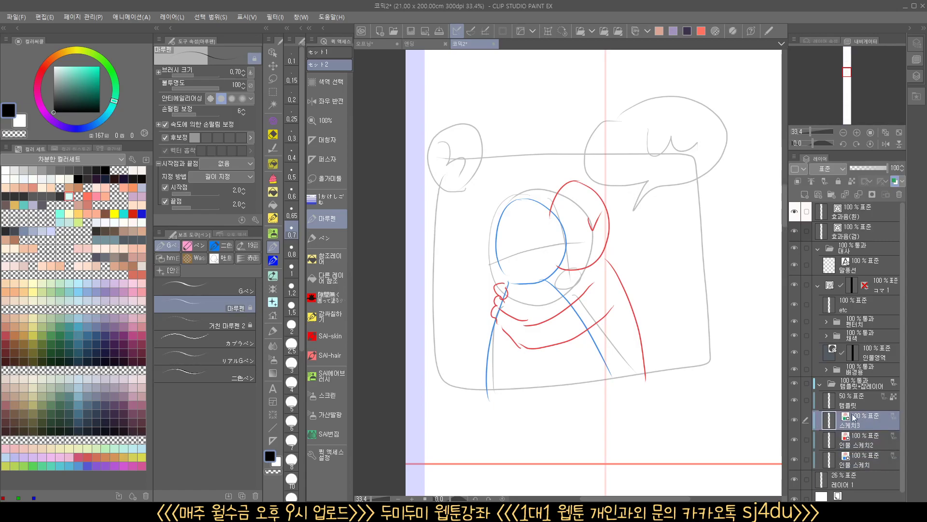
Draw one sample scribble each on 인물 스케치, 인물 스케치2 and 스케치3 beside the third panel to show their blue, red and green lines
drag(665, 261, 719, 330)
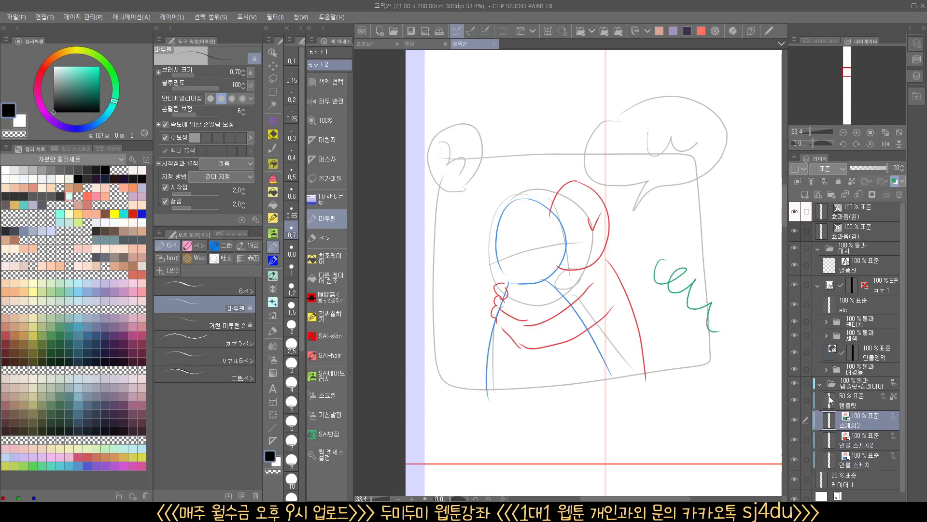
key(ctrl+z)
click(861, 461)
drag(685, 303, 708, 358)
click(854, 442)
drag(710, 278, 743, 333)
click(865, 419)
drag(742, 237, 765, 305)
drag(735, 377, 681, 371)
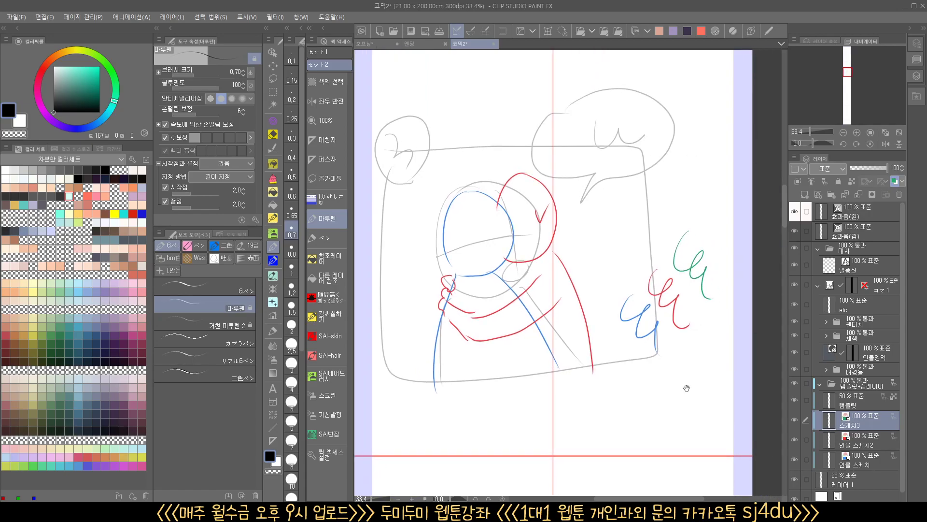
scroll(683, 381, down, 1)
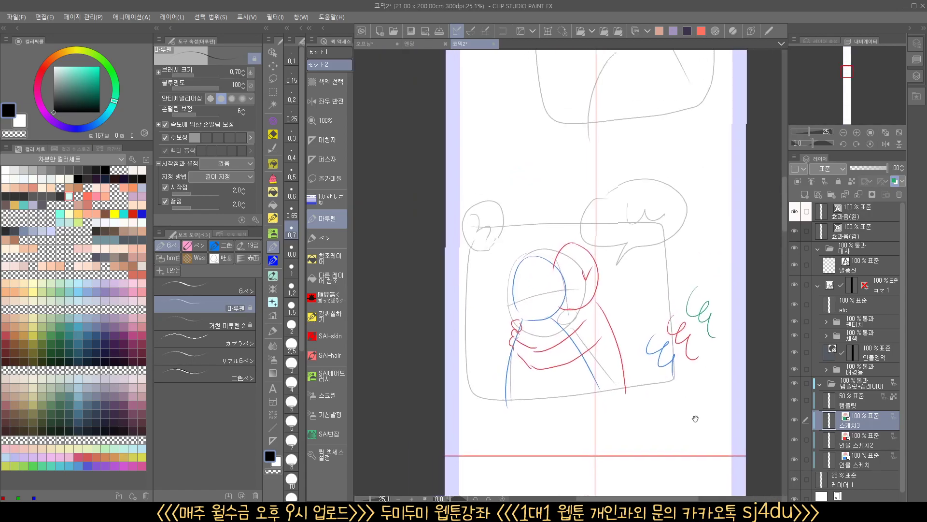
Collapse the 템플릿+잡레이어 folder, select the コマ 1 frame folder, and briefly open its 펜터치 subfolder
click(820, 384)
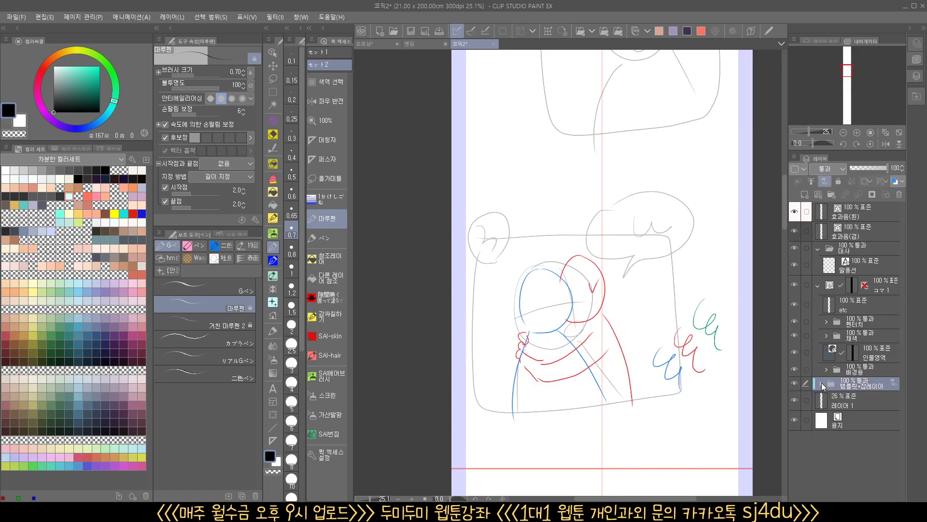
click(854, 285)
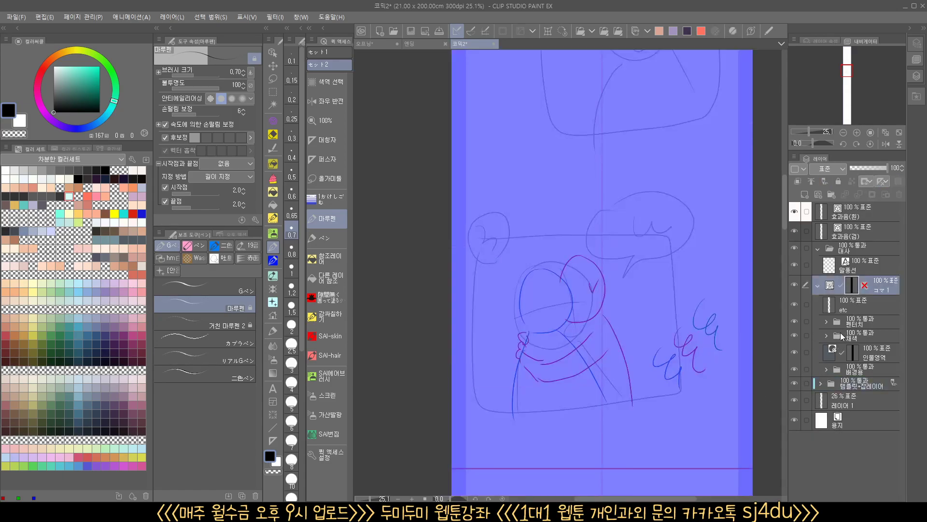
click(829, 321)
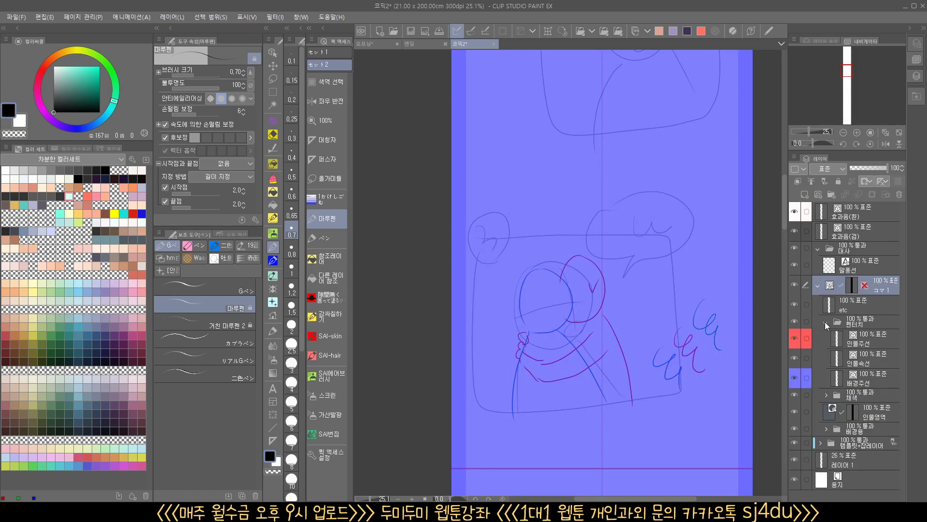
click(826, 321)
key(ctrl+minus)
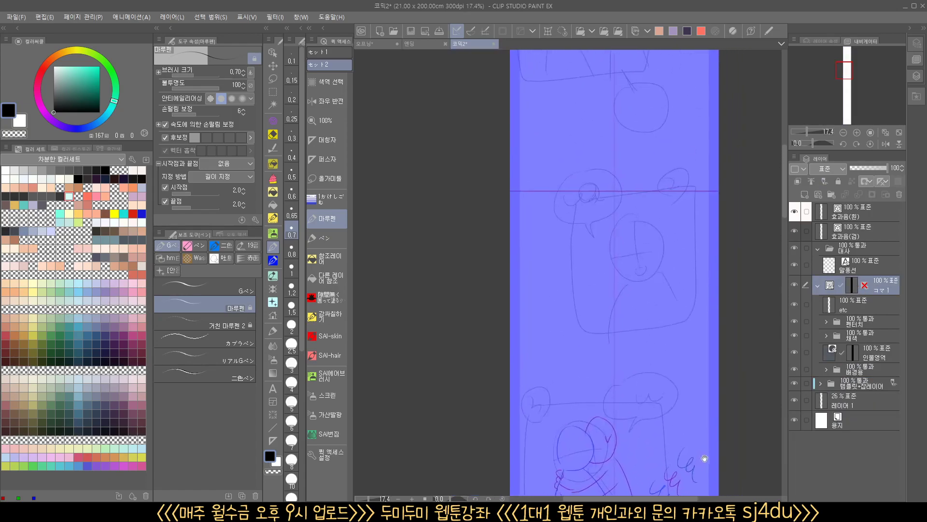
drag(637, 276, 606, 519)
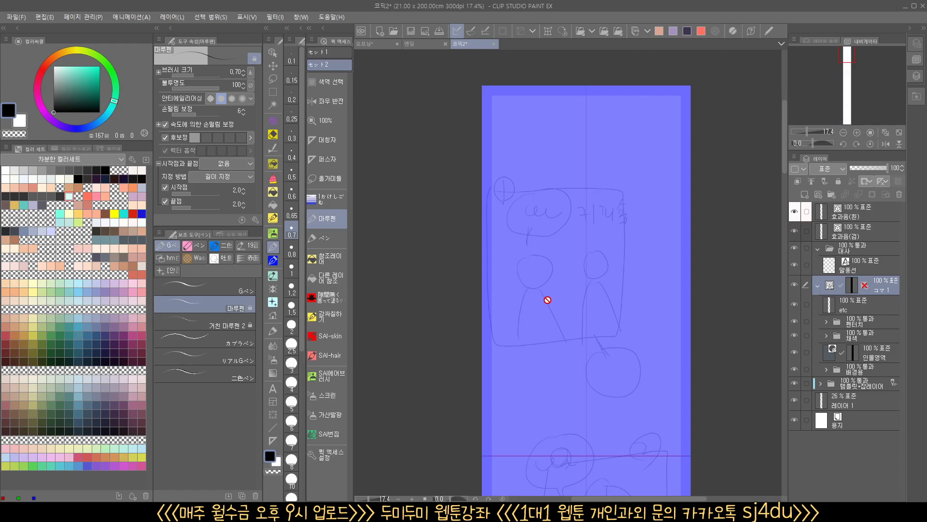
Toggle the visibility of the 템플릿+잡레이어 folder and 레이어 1 to examine the コマ 1 frame mask by itself
click(793, 383)
click(793, 383)
click(793, 384)
click(794, 400)
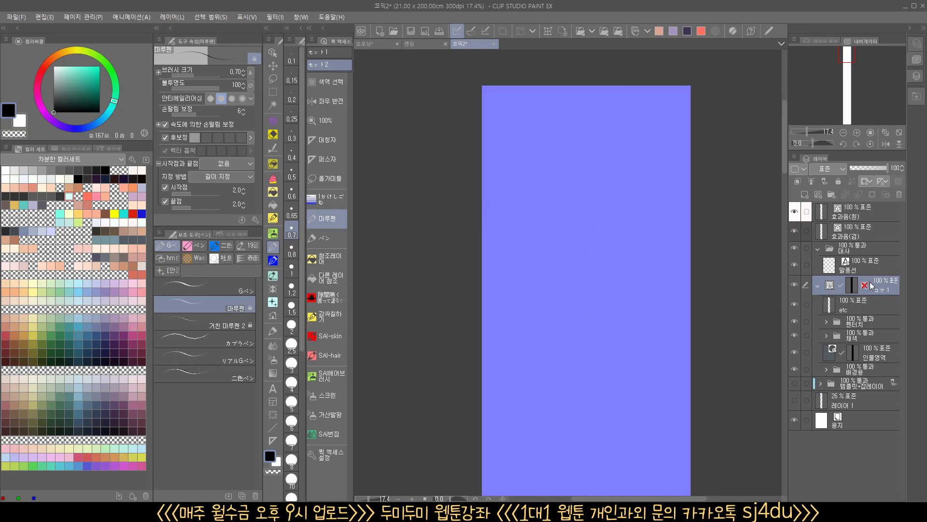
click(795, 383)
click(794, 400)
Try placing the 템플릿+잡레이어 folder inside コマ 1, compare with 레이어 1 hidden, and restore the folder's position and the layer's visibility
drag(846, 384, 858, 373)
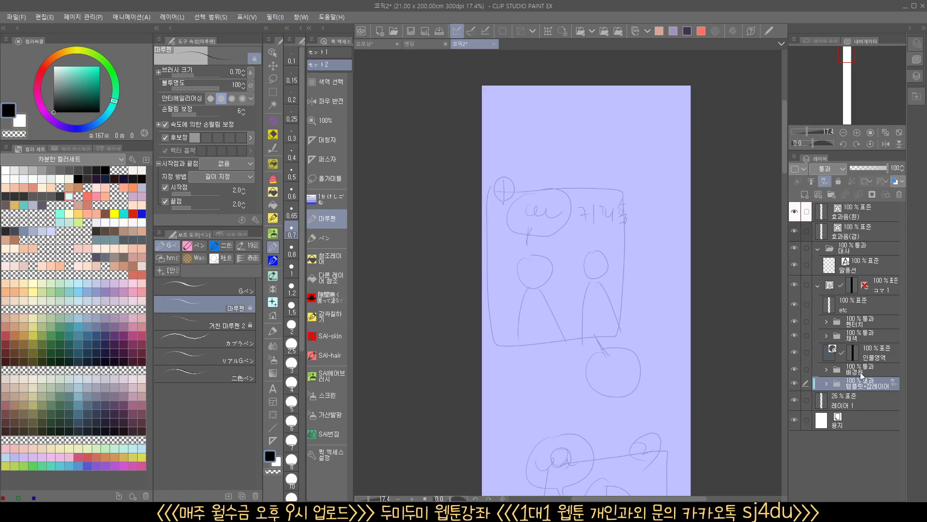
click(862, 397)
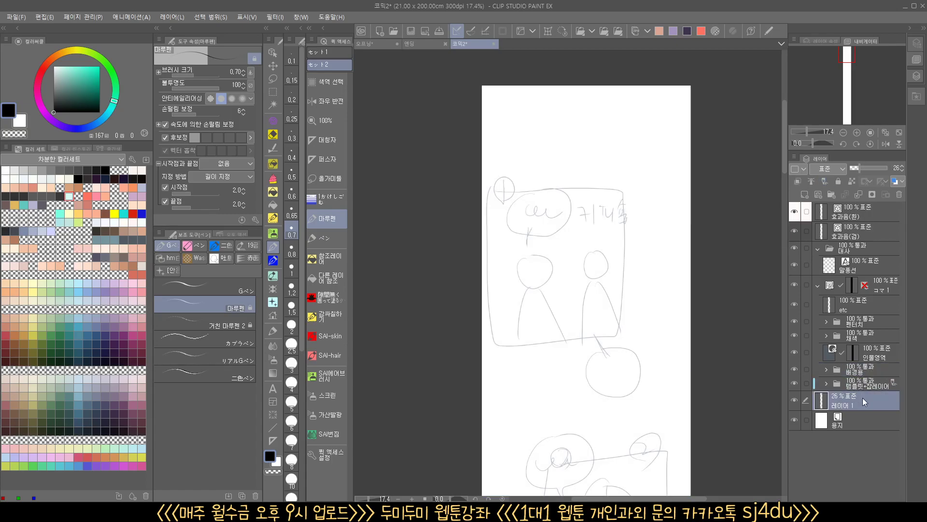
click(794, 400)
drag(846, 385, 848, 392)
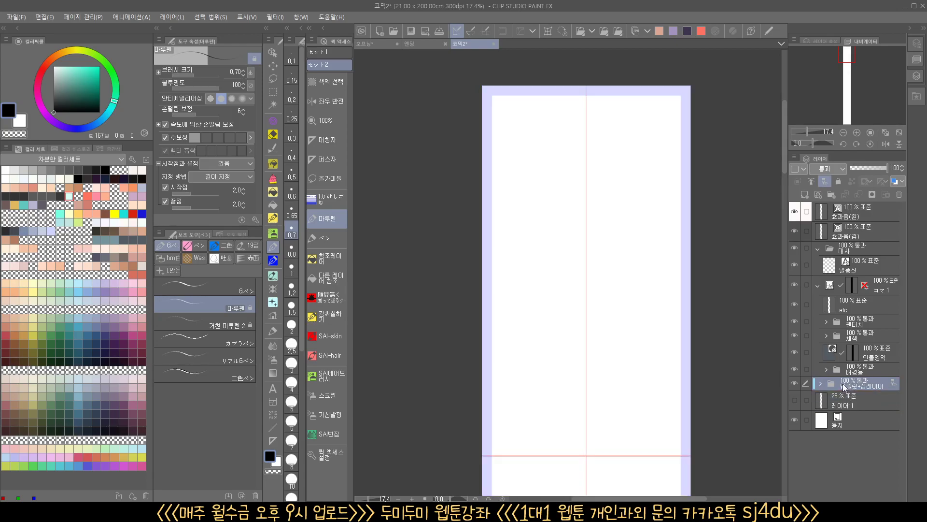
click(800, 398)
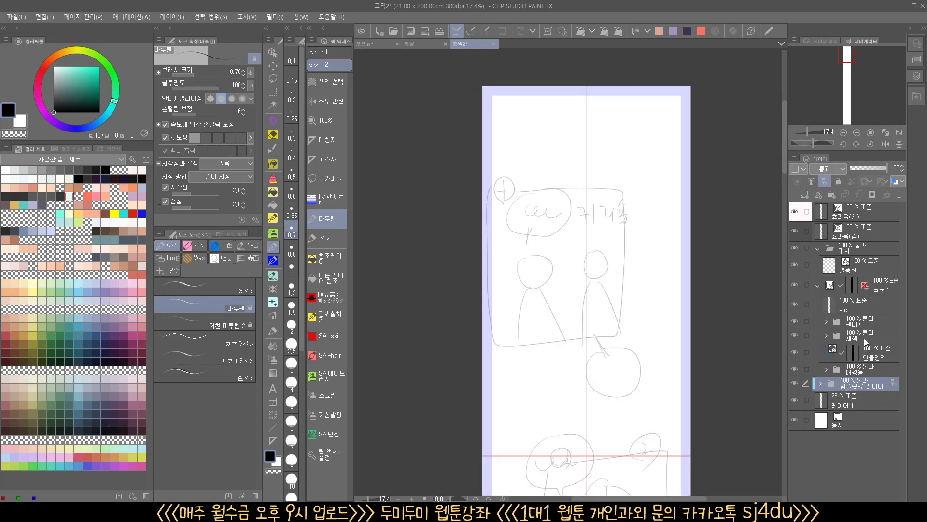
Expand the 펜터치 folder and draw character line strokes on the 인물주선 layer over the first panel's sketch
click(826, 322)
click(865, 340)
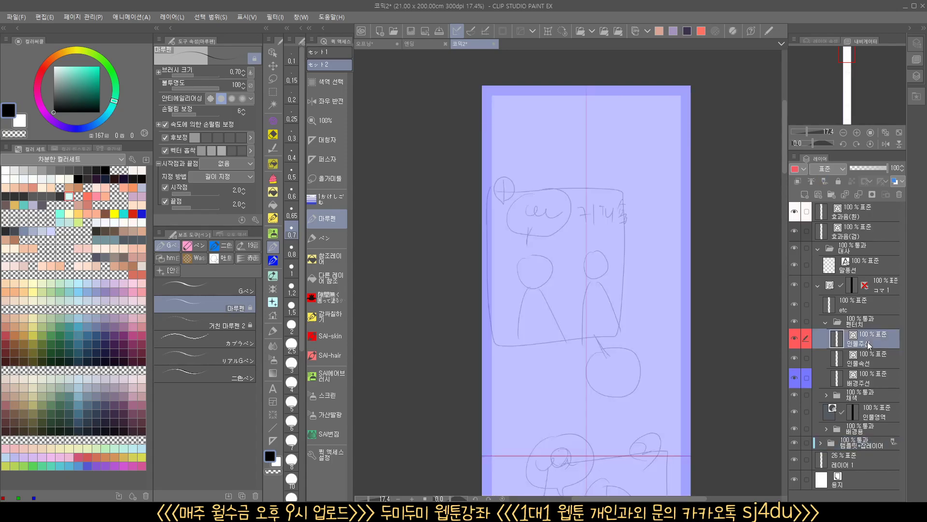
scroll(591, 312, up, 2)
drag(591, 312, 509, 344)
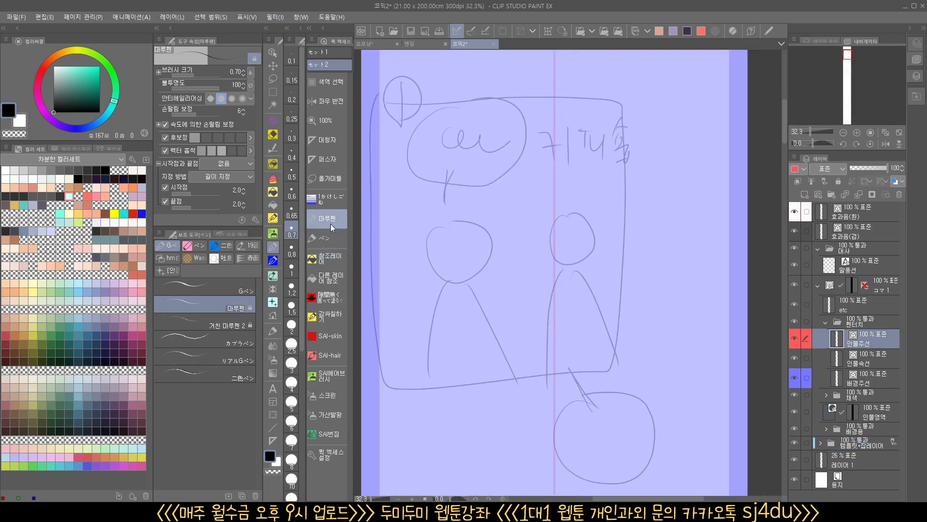
drag(456, 222, 504, 215)
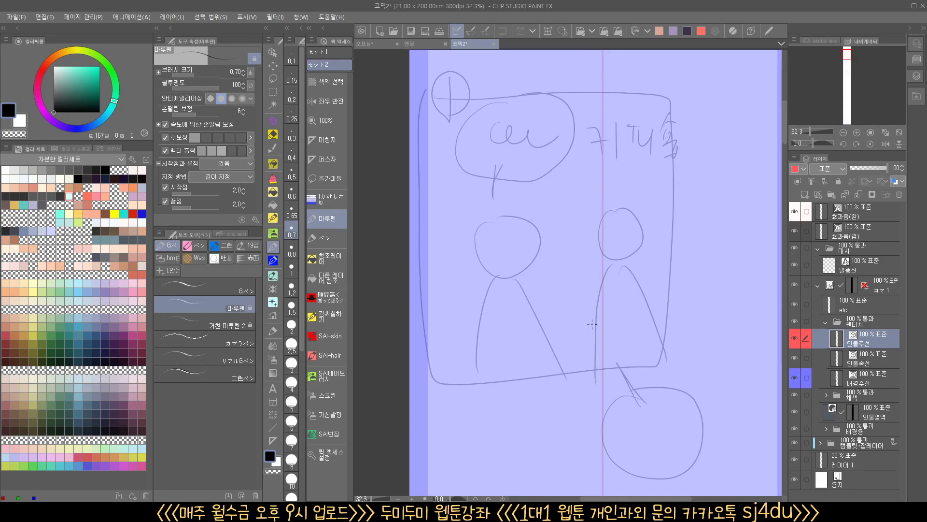
Draw rectangular frames around the first and second panel sketches in the コマ 1 frame folder
click(878, 290)
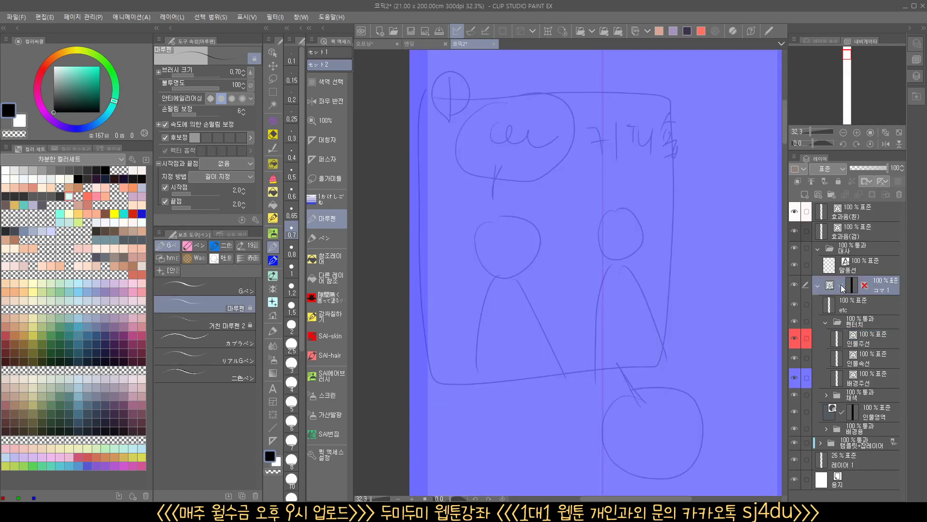
click(272, 403)
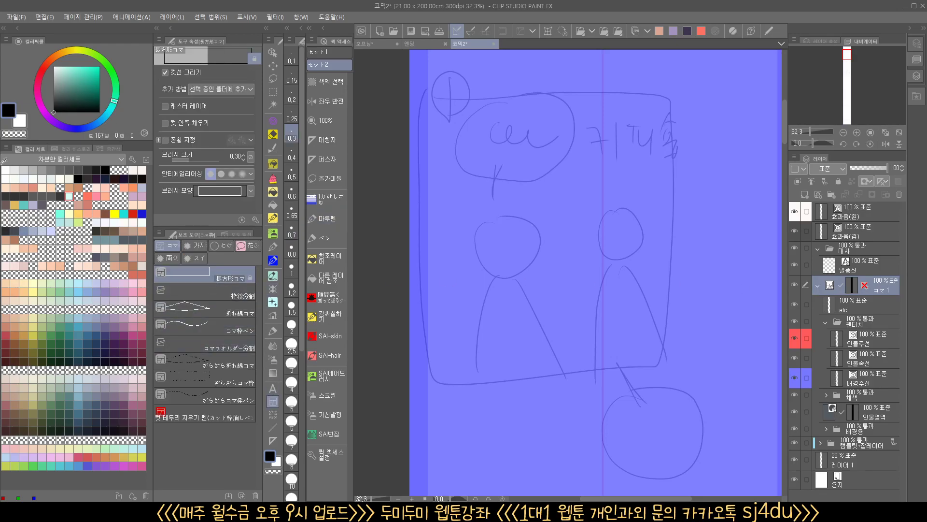
scroll(484, 244, down, 2)
drag(495, 235, 588, 322)
scroll(570, 386, down, 5)
drag(476, 289, 605, 425)
Widen the first panel's frame to the right and adjust its lower border
scroll(515, 244, up, 5)
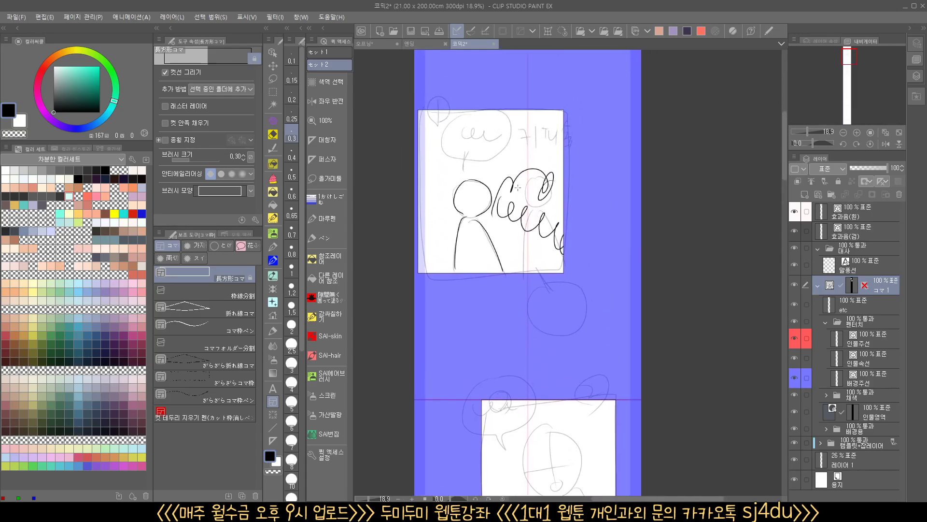
scroll(551, 430, up, 3)
scroll(593, 264, up, 1)
click(589, 264)
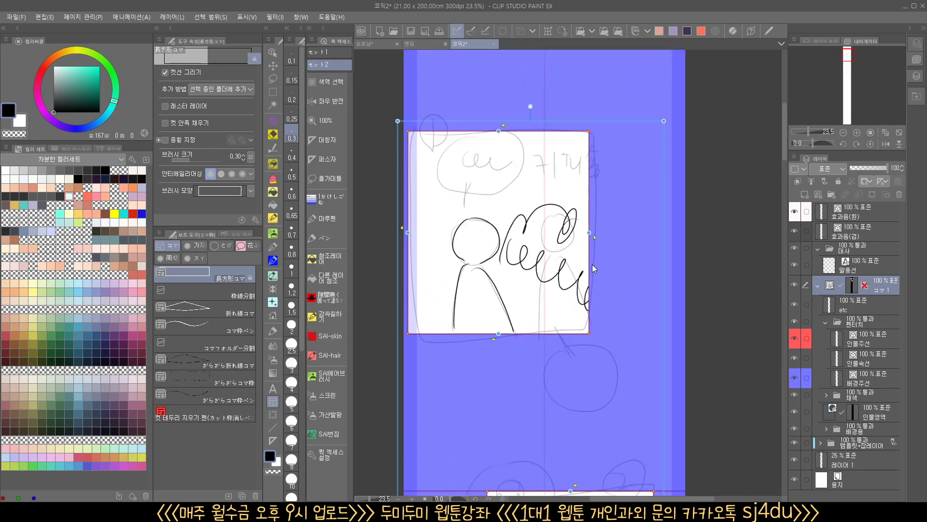
mouse_move(590, 234)
mouse_down()
mouse_move(630, 239)
mouse_move(572, 239)
mouse_move(606, 237)
mouse_up()
mouse_move(507, 334)
mouse_down()
mouse_move(504, 388)
mouse_move(502, 339)
mouse_up()
scroll(554, 368, up, 3)
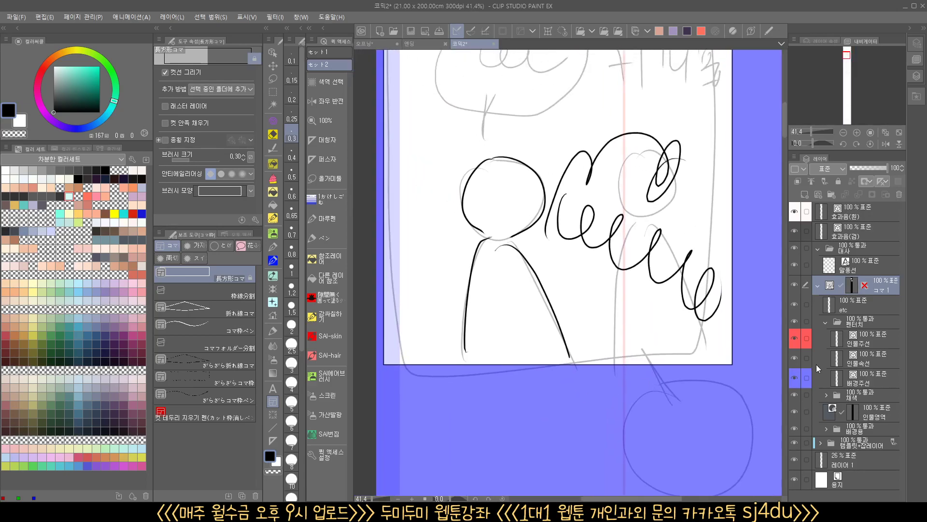
Add another pen scribble inside the first panel on the 인물주선 layer with the 마루펜
click(864, 340)
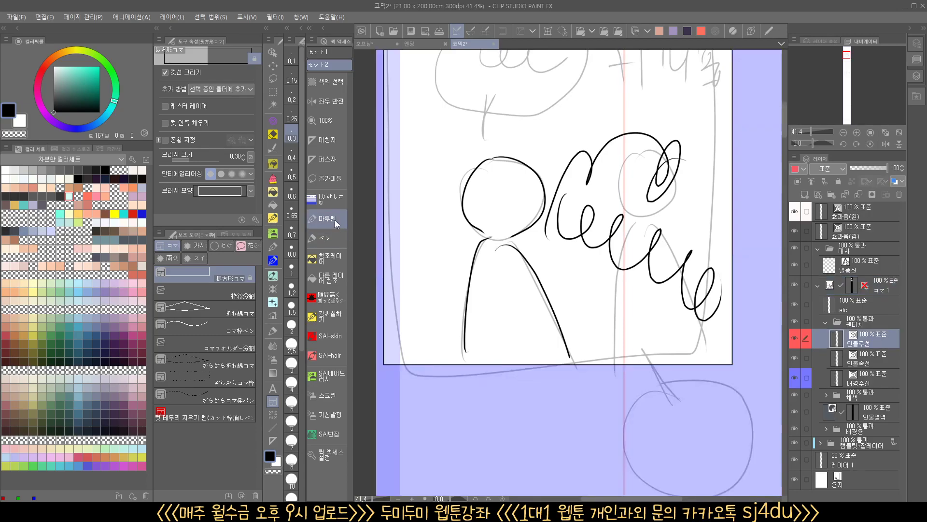
click(327, 218)
mouse_move(555, 226)
mouse_down()
mouse_move(604, 266)
mouse_move(623, 322)
mouse_up()
drag(623, 321, 626, 210)
scroll(647, 410, down, 4)
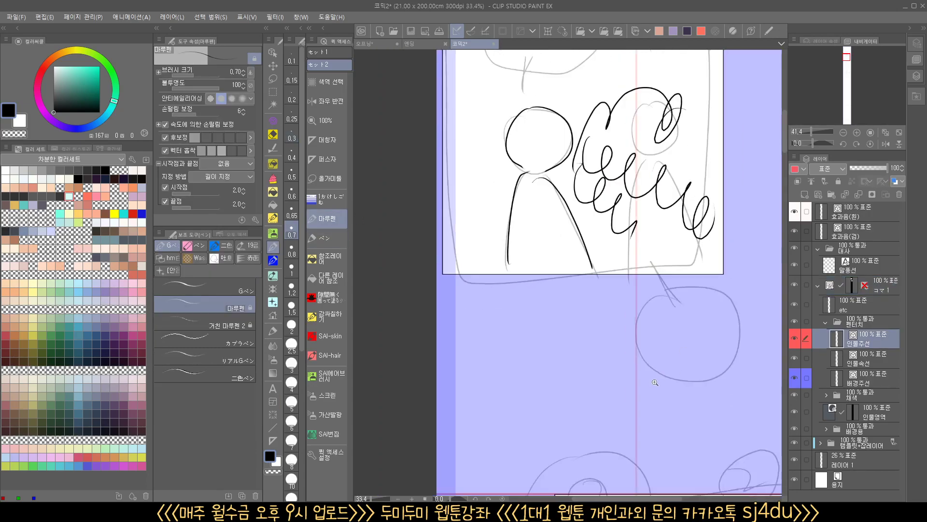
Ink the second panel's character on 인물주선, drawing the head outline, wavy fringe and body contour
click(881, 291)
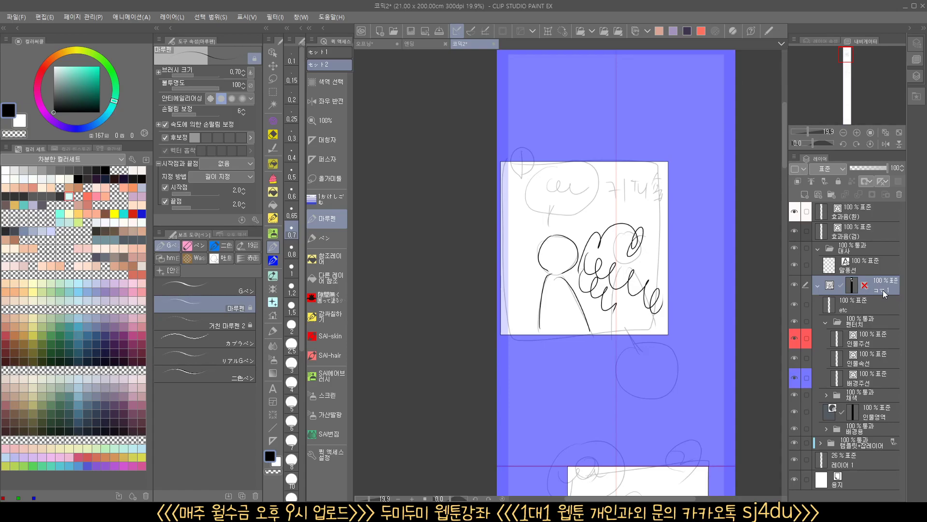
click(871, 343)
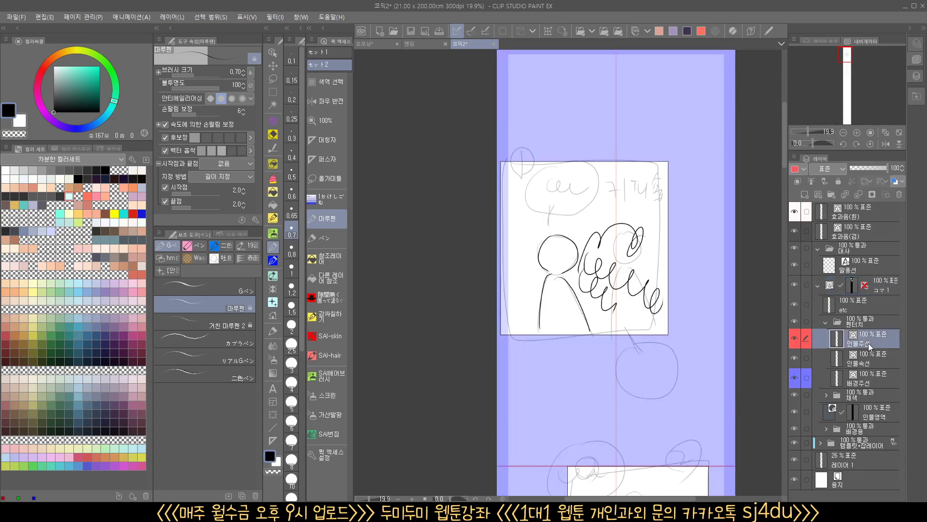
scroll(593, 315, up, 2)
drag(618, 440, 596, 253)
scroll(577, 329, up, 2)
scroll(577, 329, up, 1)
mouse_move(563, 225)
mouse_down()
mouse_move(575, 315)
mouse_move(684, 243)
mouse_move(681, 224)
mouse_up()
mouse_move(609, 133)
mouse_down()
mouse_move(547, 212)
mouse_move(562, 199)
mouse_move(640, 212)
mouse_move(708, 207)
mouse_move(706, 181)
mouse_move(626, 129)
mouse_move(599, 134)
mouse_up()
mouse_move(611, 327)
mouse_down()
mouse_move(597, 259)
mouse_move(536, 414)
mouse_up()
drag(657, 252, 710, 414)
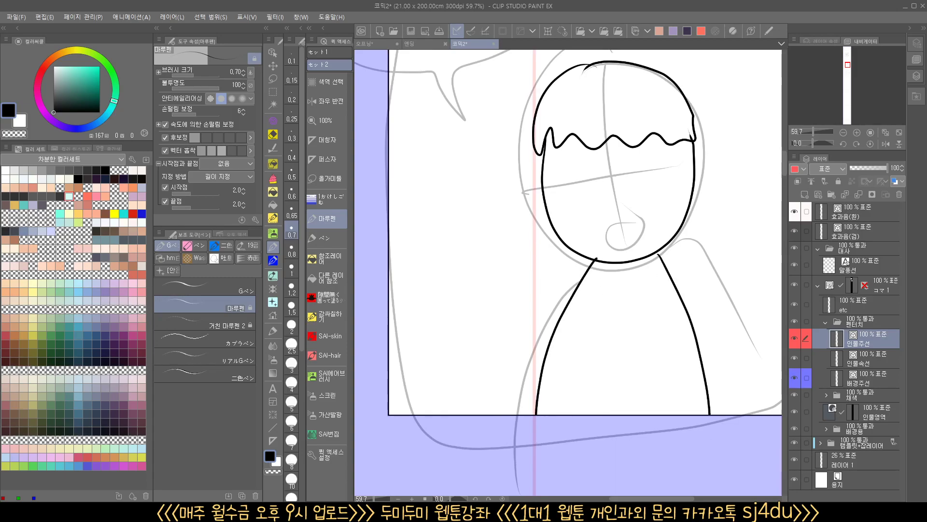
drag(660, 264, 650, 289)
drag(647, 221, 660, 220)
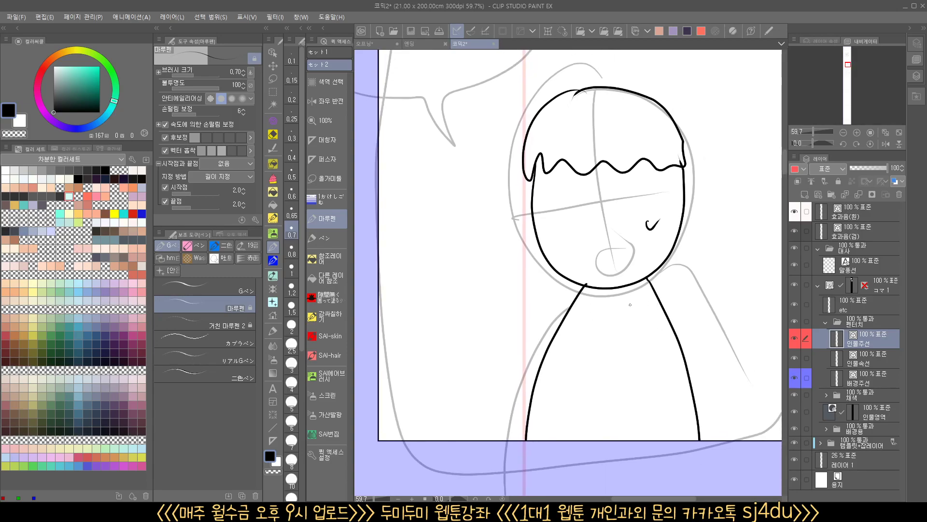
key(ctrl+z)
key(ctrl+z)
key(ctrl+z)
Draw the character's eyes, nose, mouth and hair strands on the 인물속선 layer
click(872, 362)
scroll(572, 283, up, 2)
drag(599, 178, 622, 247)
drag(547, 187, 556, 189)
mouse_move(628, 182)
mouse_down()
mouse_move(632, 174)
mouse_move(583, 195)
mouse_up()
drag(589, 93, 562, 123)
drag(590, 96, 572, 119)
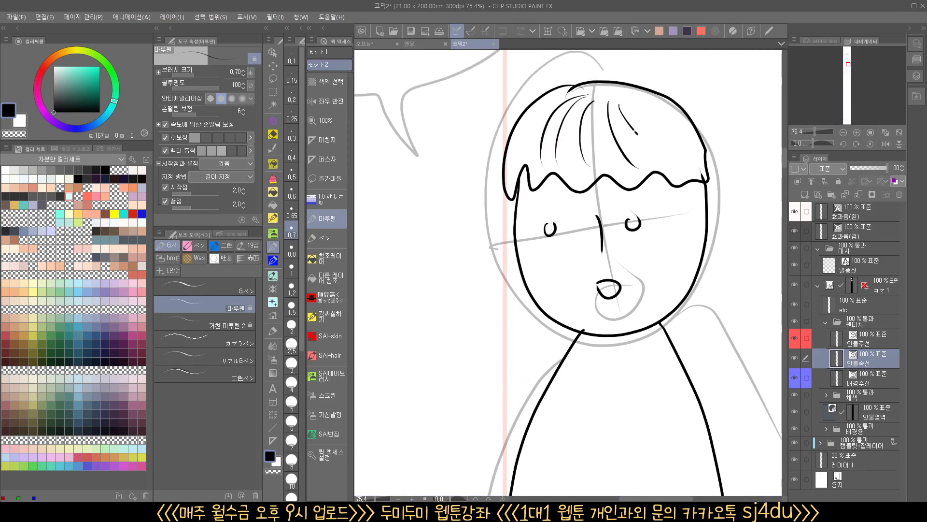
Draw the shirt collar, sleeve lines, front opening and buttons on the 인물속선 layer
drag(656, 341, 646, 217)
mouse_move(564, 224)
mouse_down()
mouse_move(632, 252)
mouse_move(652, 209)
mouse_up()
drag(672, 260, 655, 402)
drag(547, 279, 545, 402)
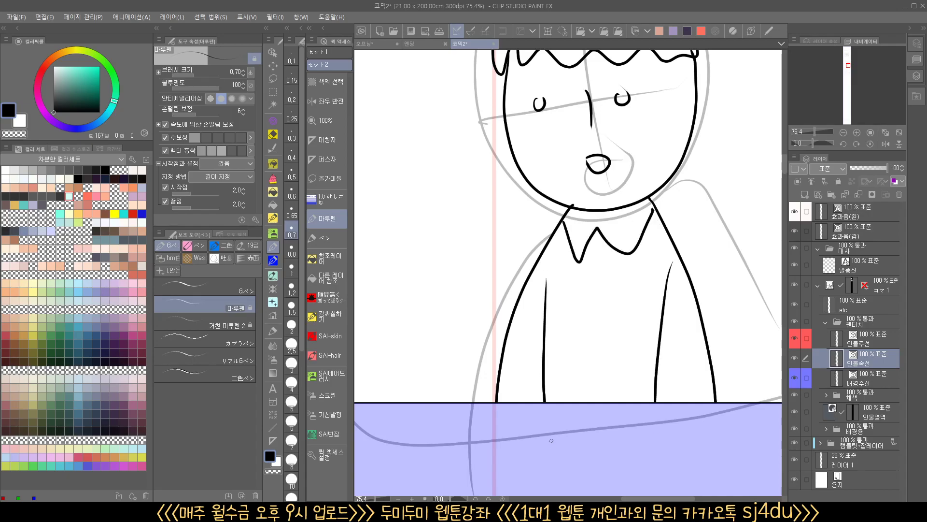
drag(598, 233, 602, 402)
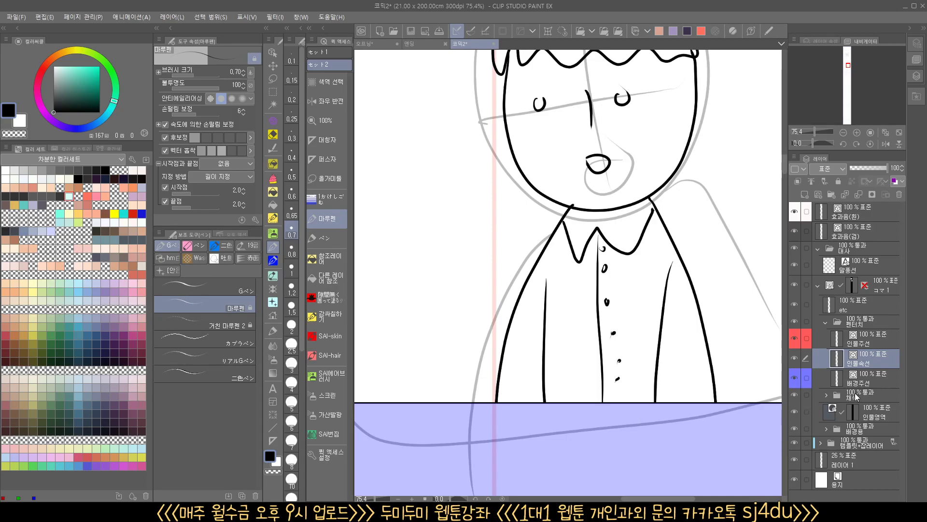
Set 인물주선 as the reference layer, and ready the 참조레이어 fill tool on the 피부 layer in the 채색 folder
click(875, 343)
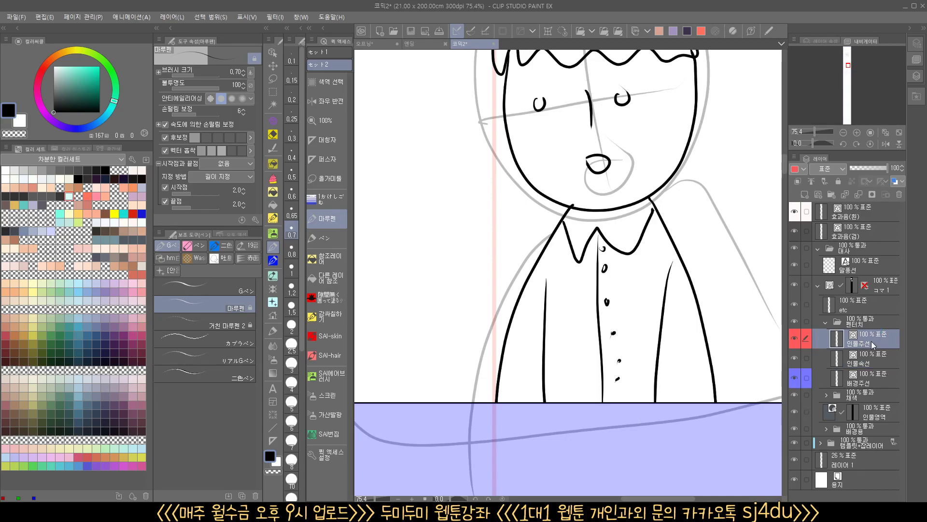
click(812, 182)
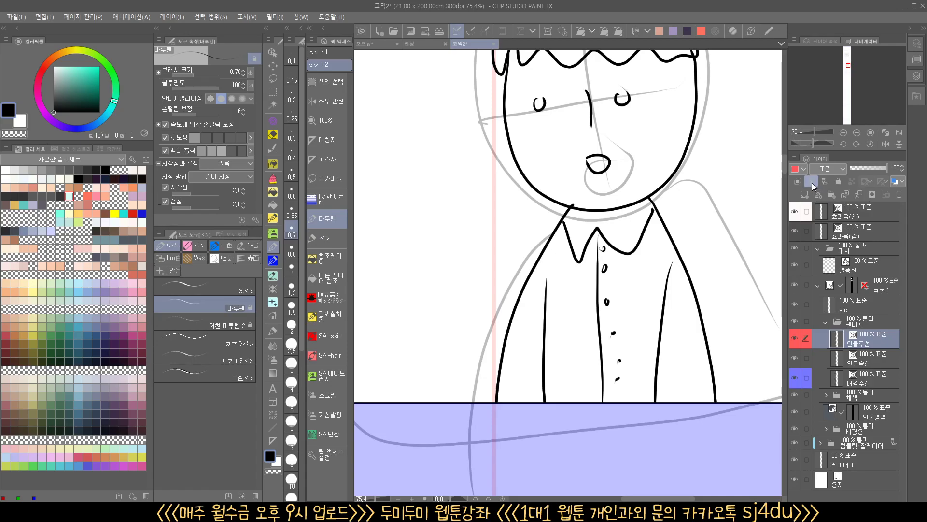
click(825, 395)
click(851, 470)
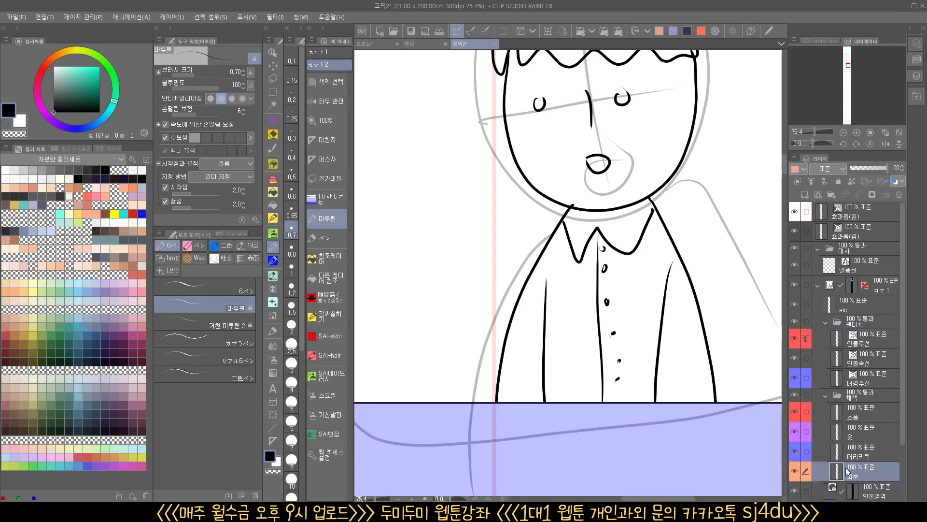
click(323, 261)
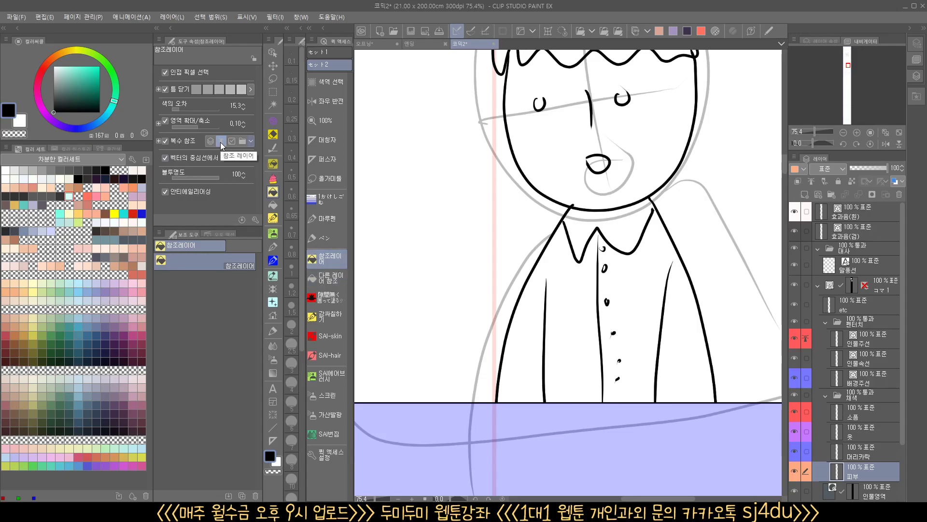
drag(459, 238, 428, 274)
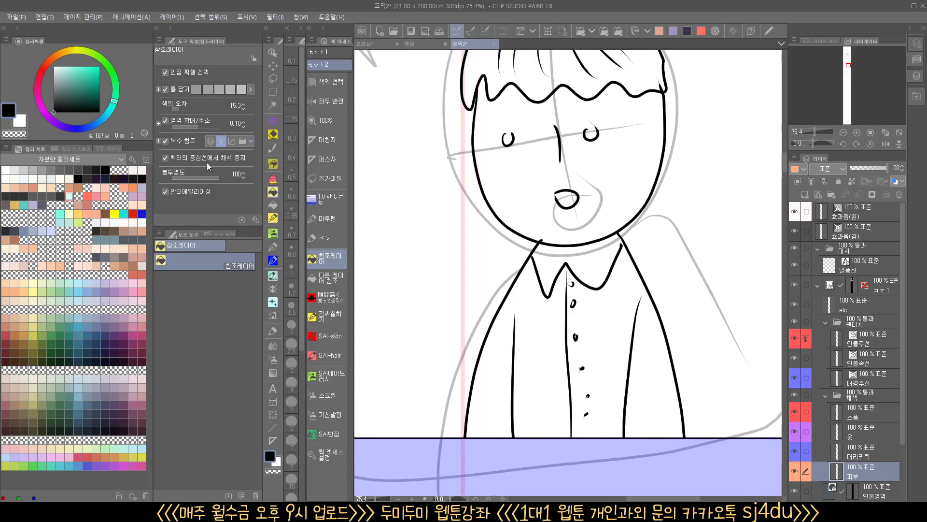
Try filling the face and hair with teal on 피부 using the all-layers reference mode, and undo the fills
click(210, 141)
click(85, 77)
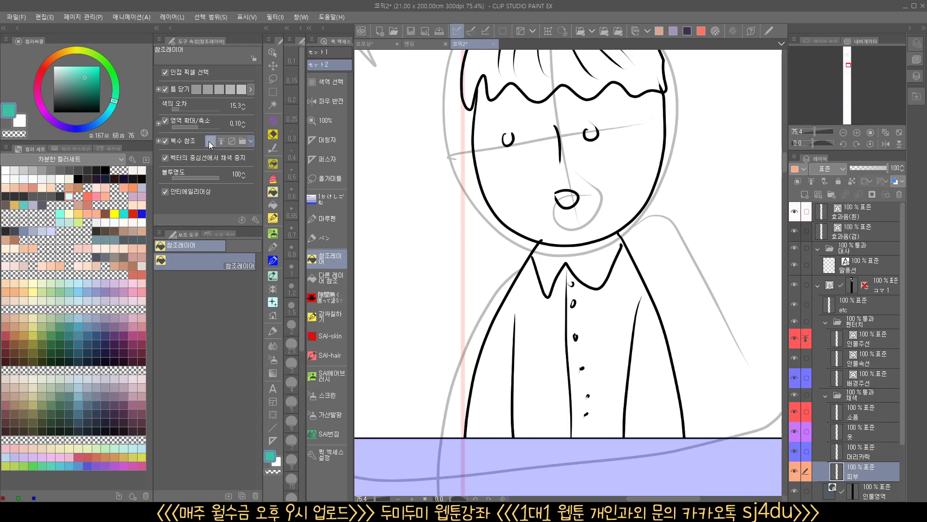
click(550, 191)
click(529, 128)
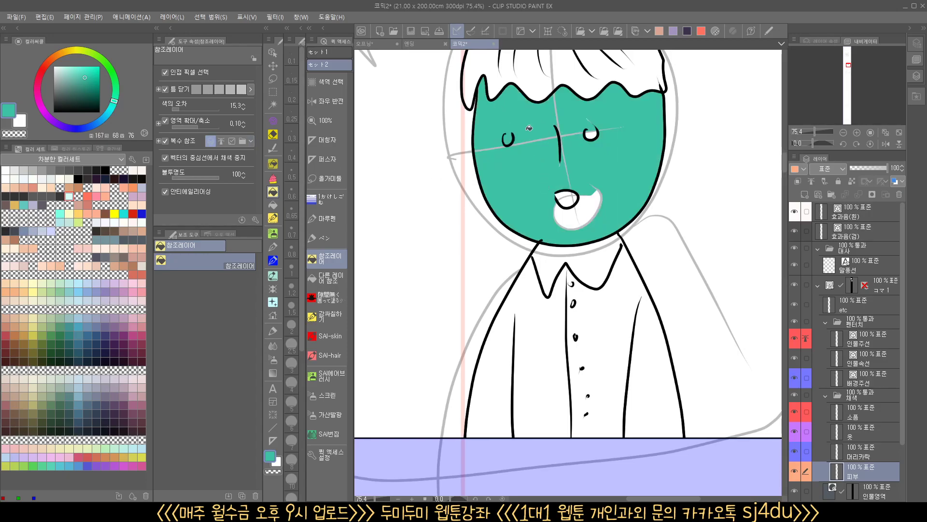
click(514, 82)
click(559, 79)
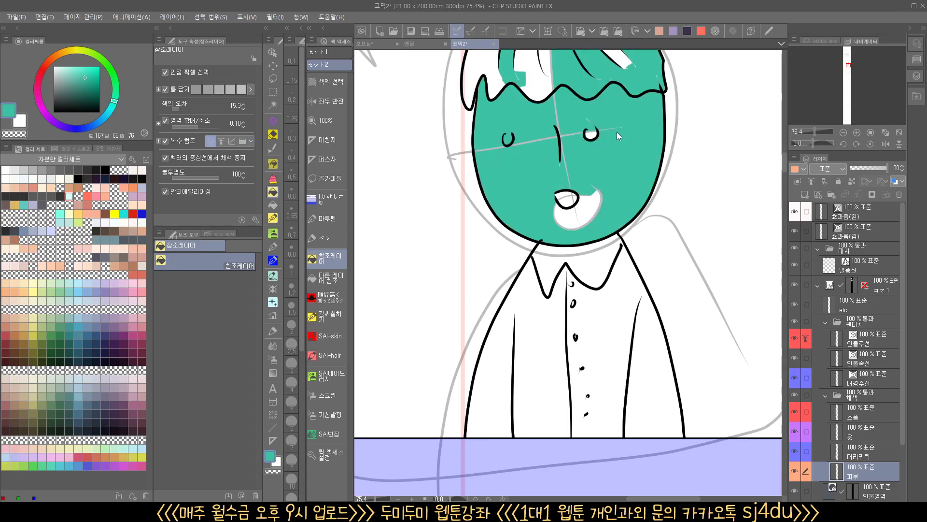
key(ctrl+z)
key(ctrl+z)
key(ctrl+z)
key(ctrl+z)
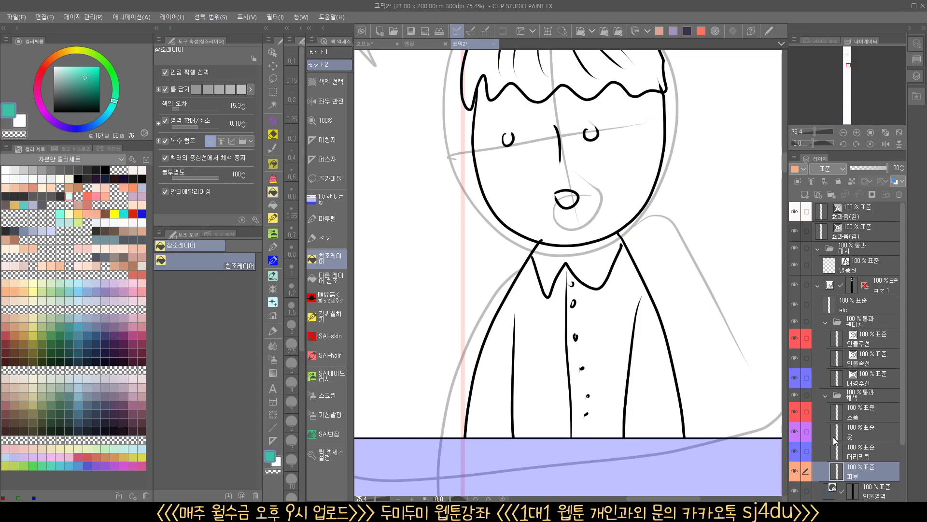
Set 인물주선 as the reference layer again, and fill the face with pale peach on 피부 using the 참조 레이어 mode
click(868, 344)
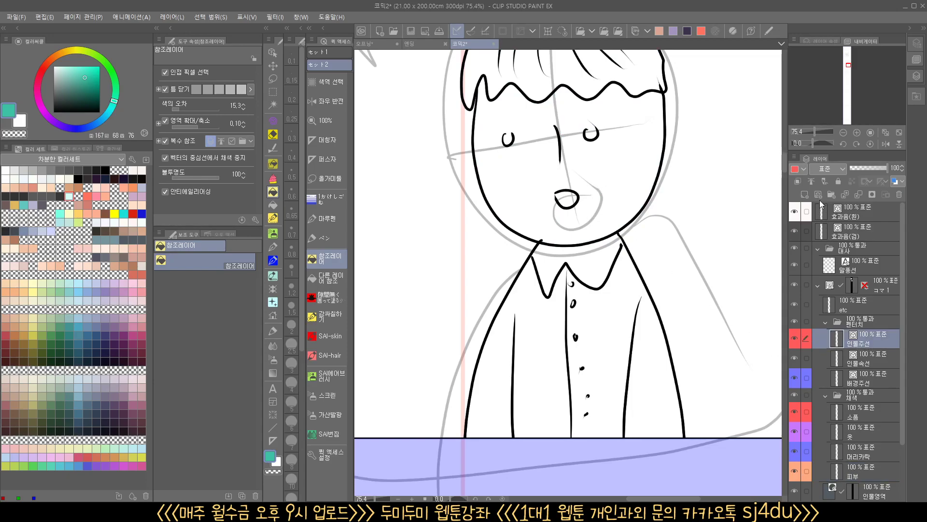
click(878, 475)
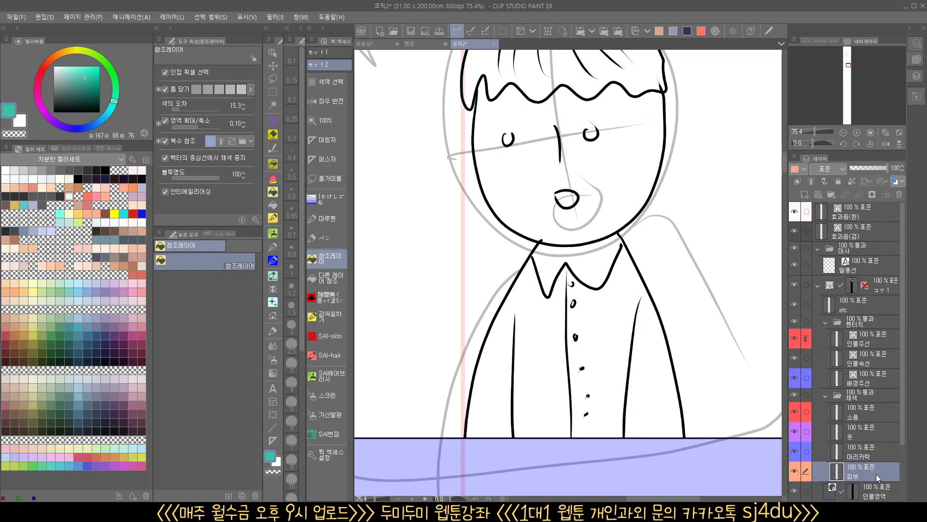
click(42, 188)
click(576, 166)
key(ctrl+z)
click(221, 141)
click(562, 169)
scroll(574, 206, up, 3)
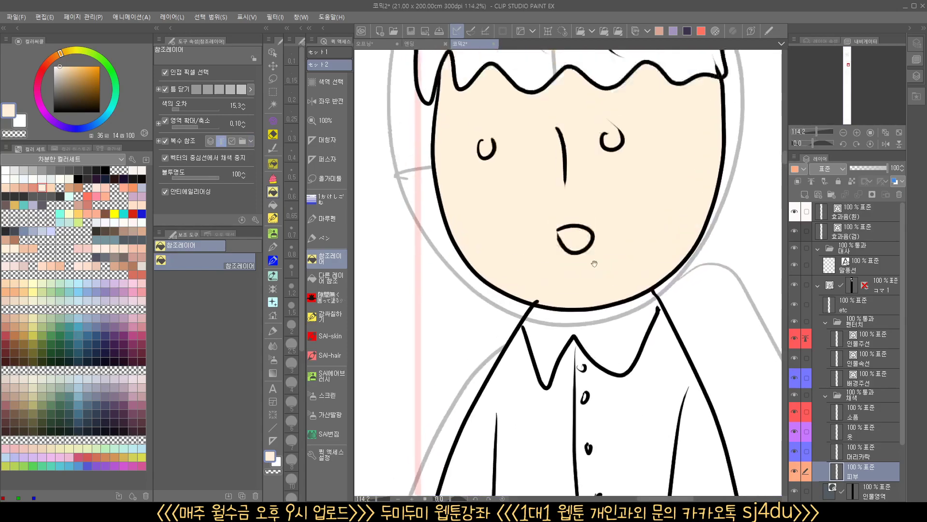
Fill the character's hair with orange on the 머리카락 layer
click(803, 338)
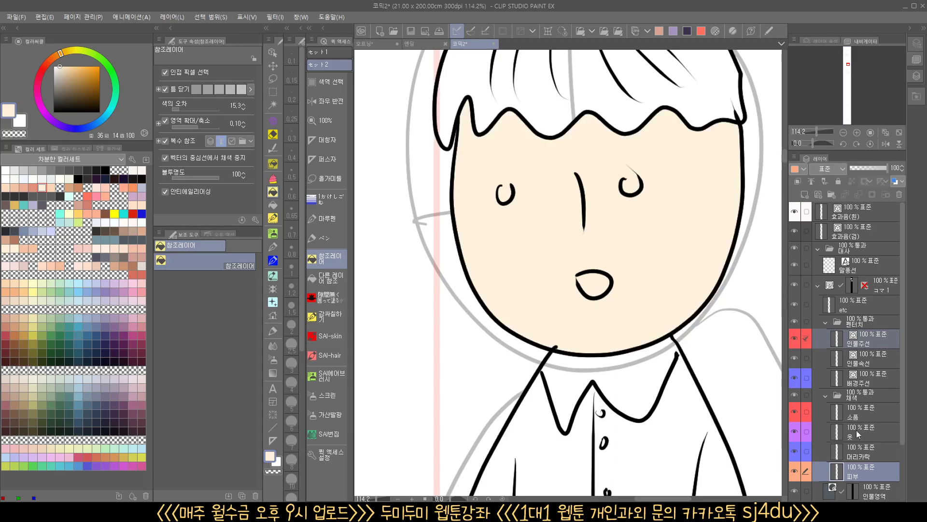
click(881, 453)
scroll(685, 382, down, 4)
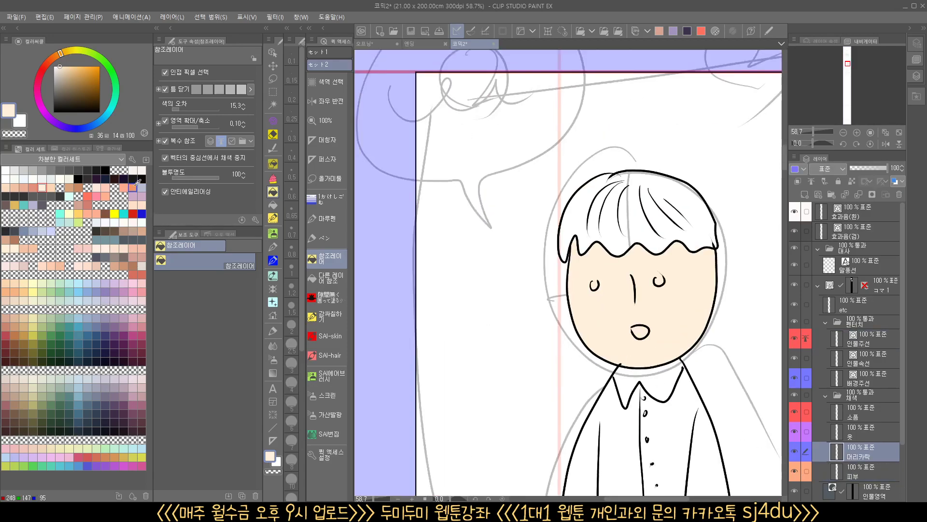
click(666, 230)
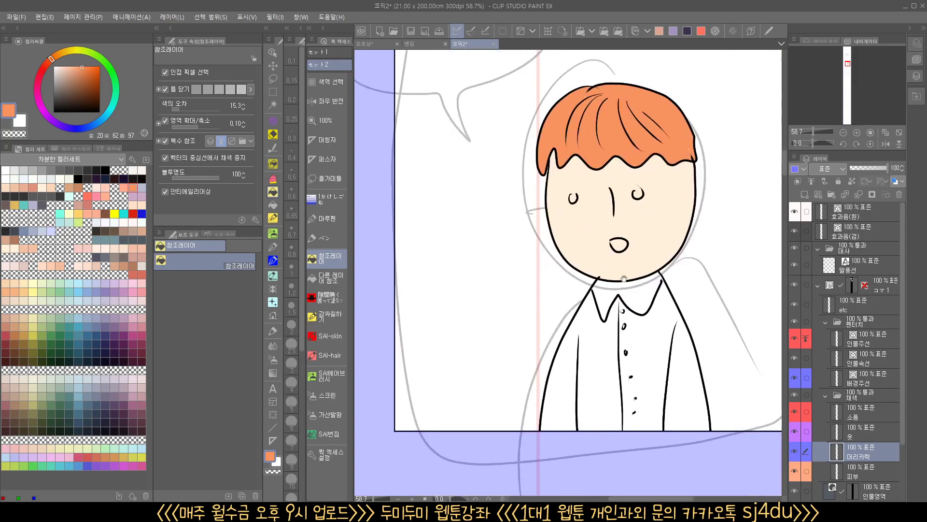
Fill the character's shirt with light blue on the same colouring layer
click(124, 291)
click(87, 291)
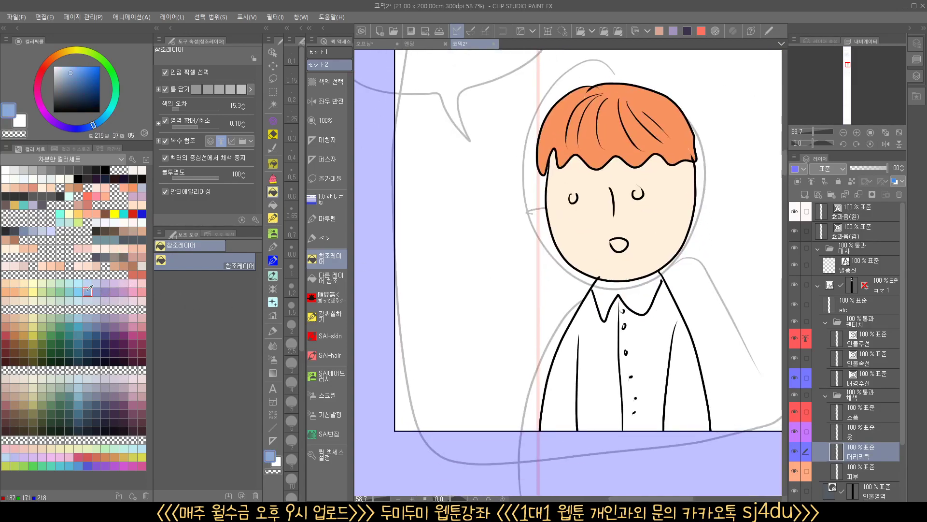
click(610, 359)
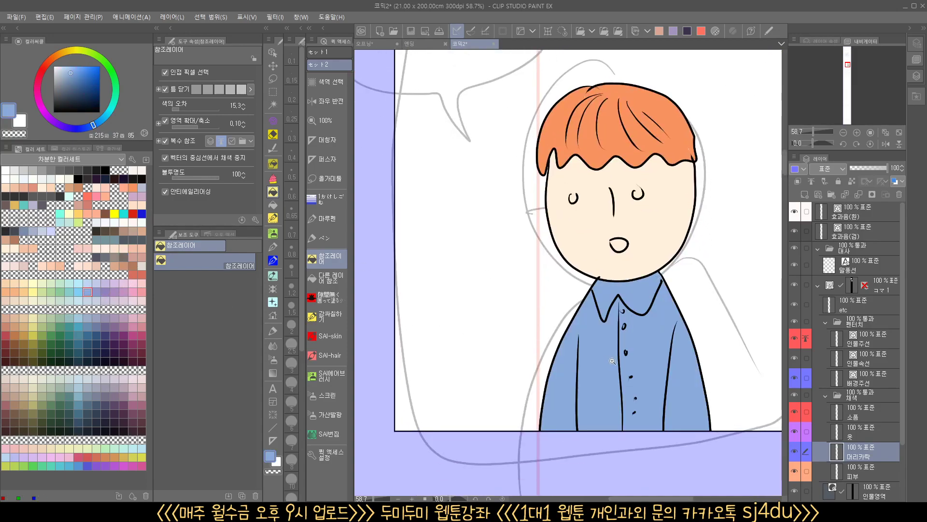
scroll(611, 361, up, 2)
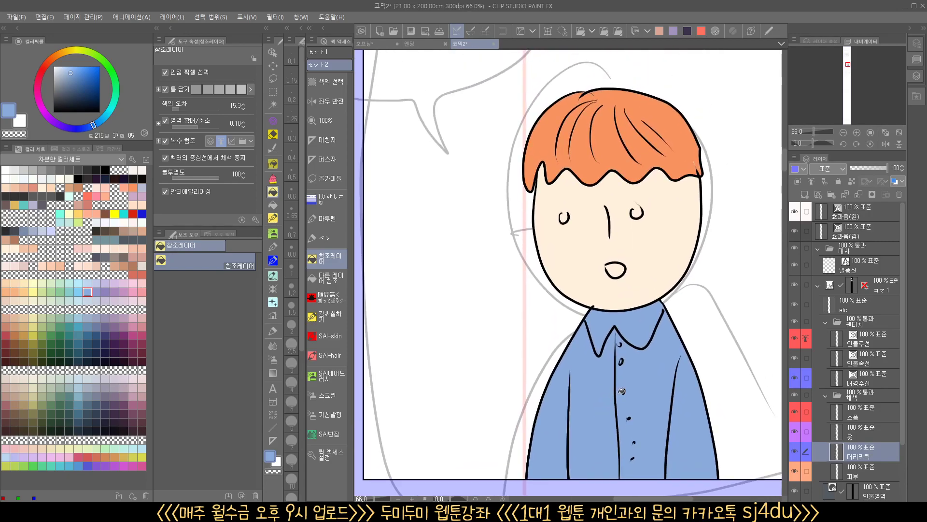
Examine the 소품, 옷, 머리카락 and 피부 colouring layers, toggling the visibility of 머리카락 and 피부
drag(648, 404, 638, 392)
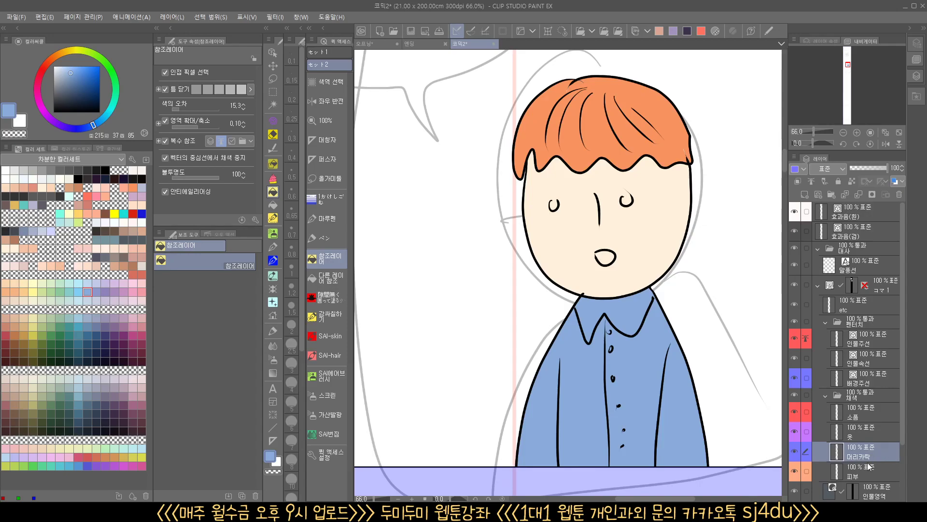
click(855, 477)
click(858, 462)
click(860, 436)
click(858, 420)
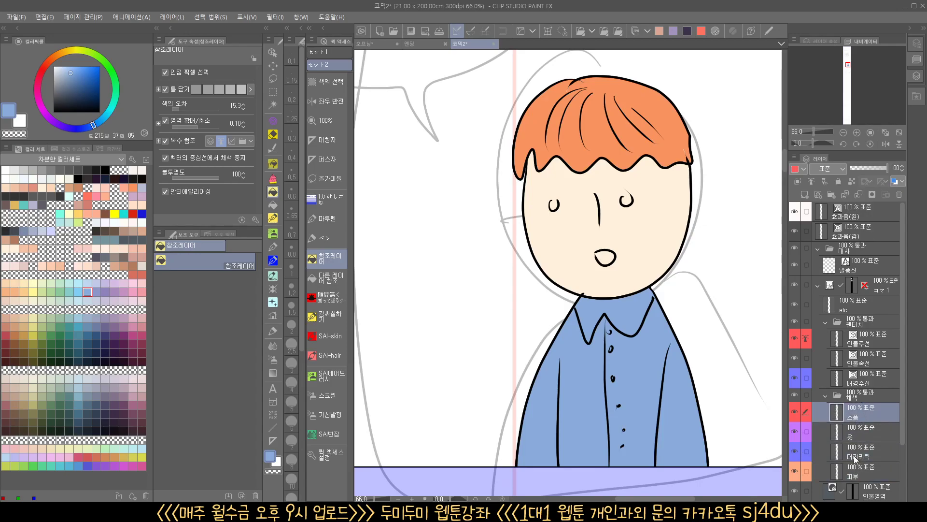
click(870, 469)
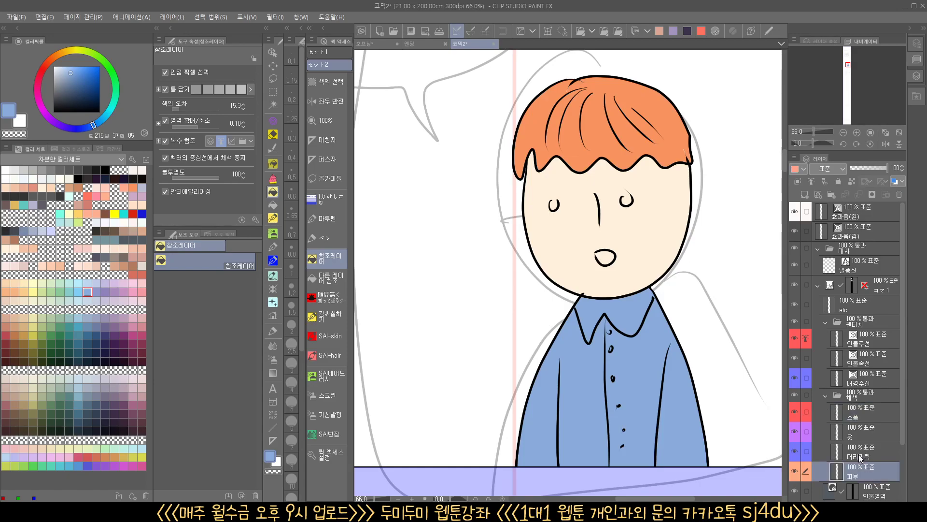
click(860, 454)
click(796, 452)
click(798, 453)
click(794, 471)
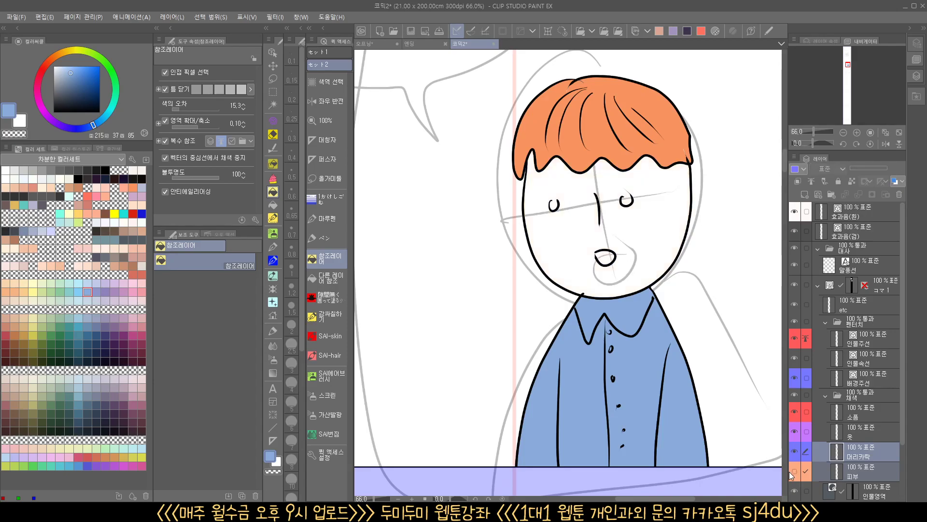
click(795, 471)
Add a raster layer above 피부, set it to 곱하기 at 50% opacity, and clip it to the layer below
click(859, 475)
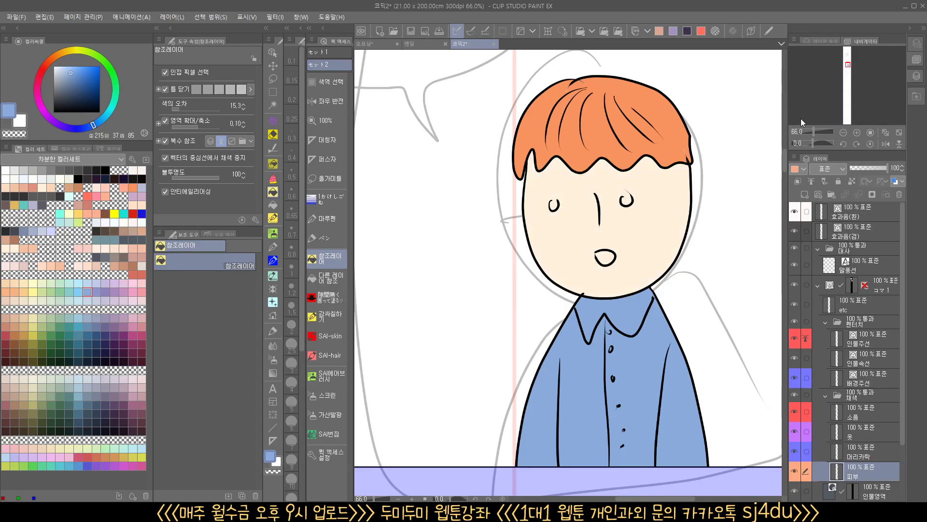
click(806, 195)
click(836, 170)
click(828, 196)
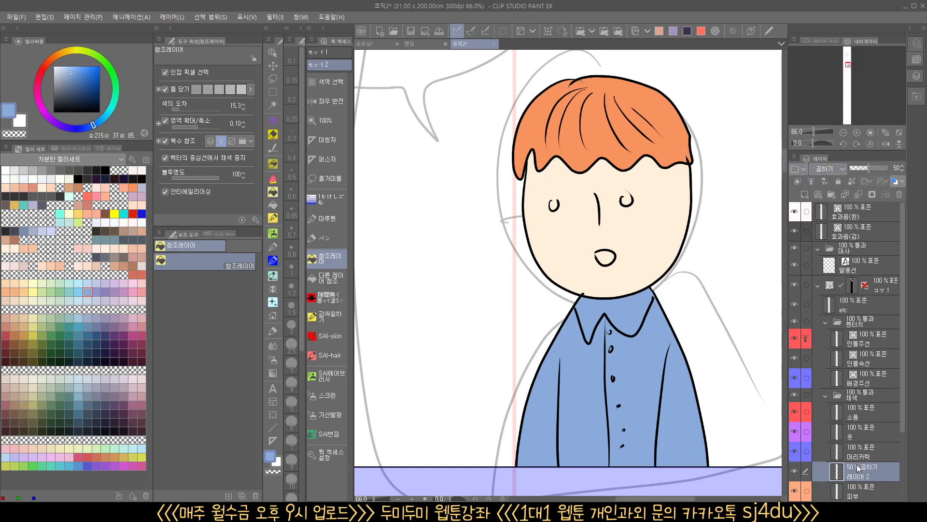
click(800, 182)
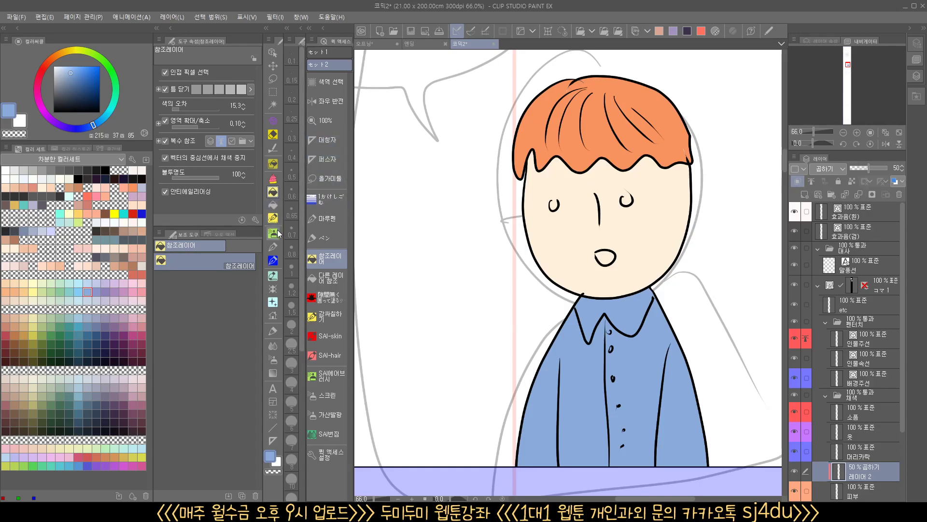
Shade the right side of the face and the area beside the nose with peach using the 隙間無く囲って塗るツール
click(274, 179)
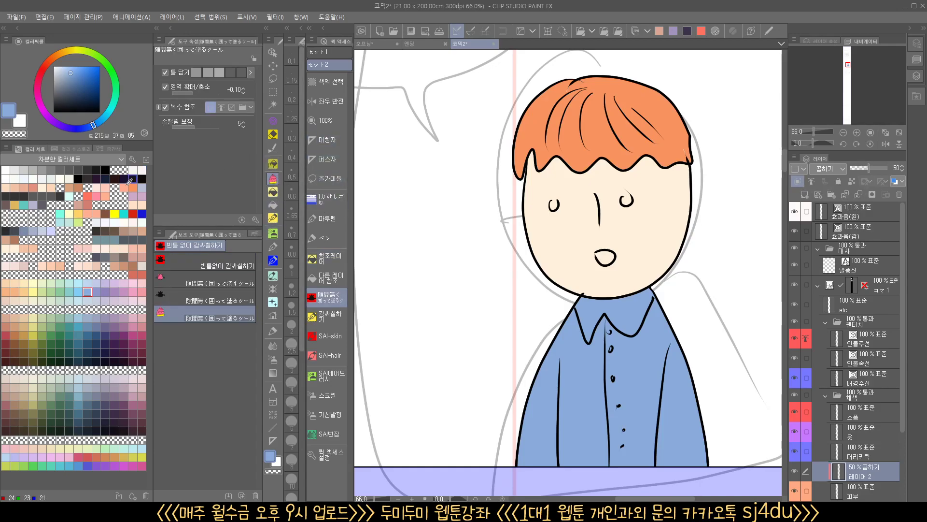
click(51, 187)
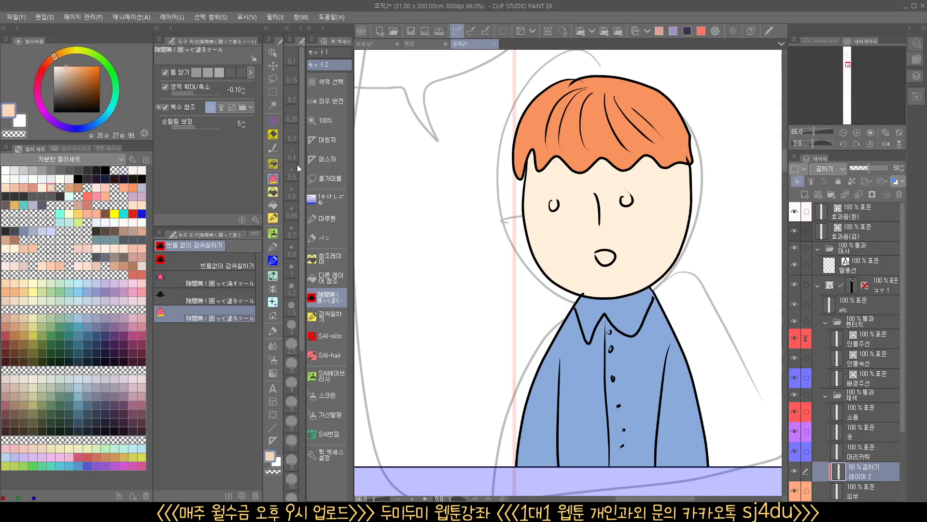
mouse_move(665, 161)
mouse_down()
mouse_move(605, 301)
mouse_move(654, 299)
mouse_move(719, 169)
mouse_move(663, 145)
mouse_up()
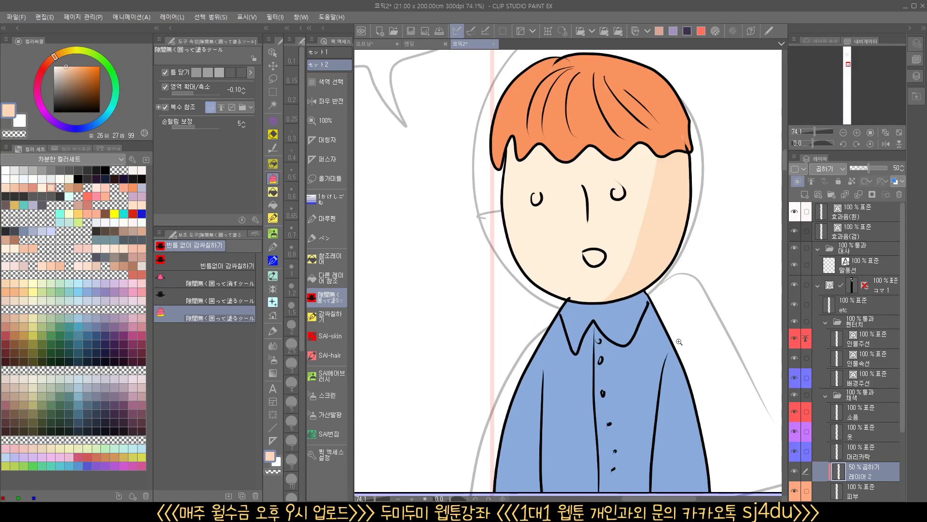
scroll(664, 323, down, 2)
scroll(665, 323, up, 3)
mouse_move(609, 206)
mouse_down()
mouse_move(604, 242)
mouse_move(609, 208)
mouse_up()
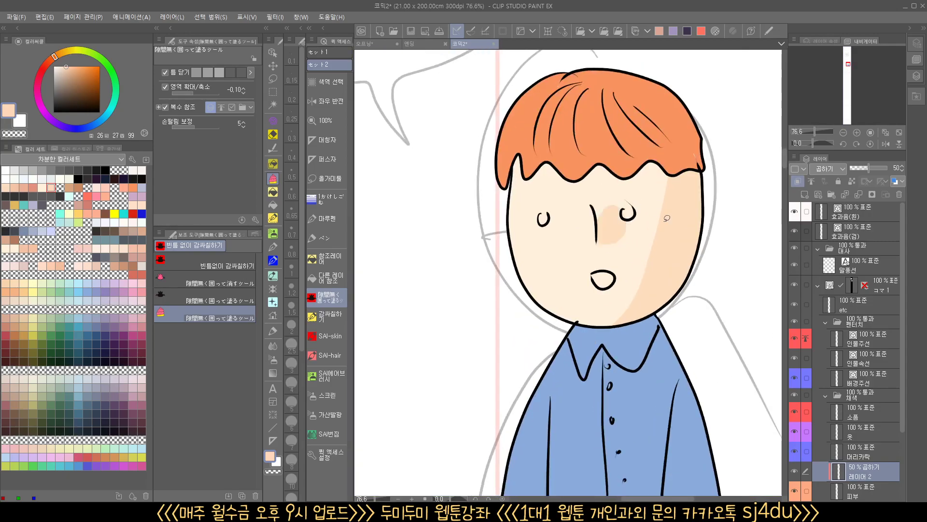
scroll(686, 288, down, 3)
scroll(686, 289, up, 5)
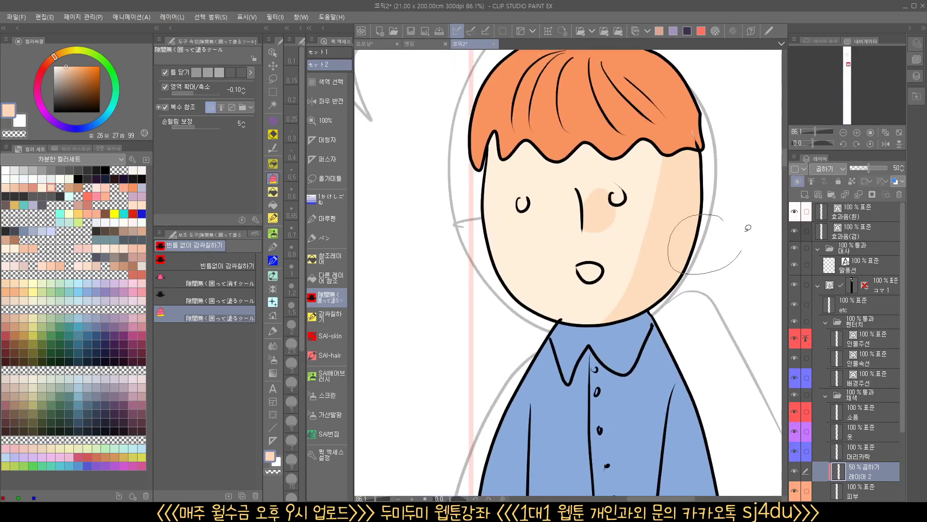
drag(719, 304, 662, 293)
mouse_move(663, 218)
mouse_down()
mouse_move(602, 220)
mouse_move(657, 251)
mouse_up()
scroll(729, 321, down, 3)
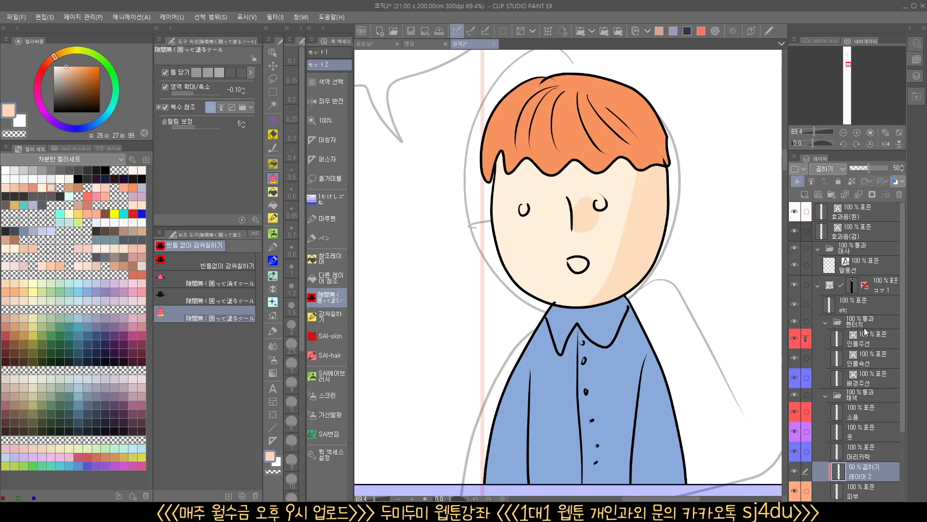
Paint peach past the face's right edge with マジックペン 2, toggling the shading layer's clipping off and back on to compare
click(796, 182)
click(796, 182)
click(796, 182)
click(796, 182)
click(327, 219)
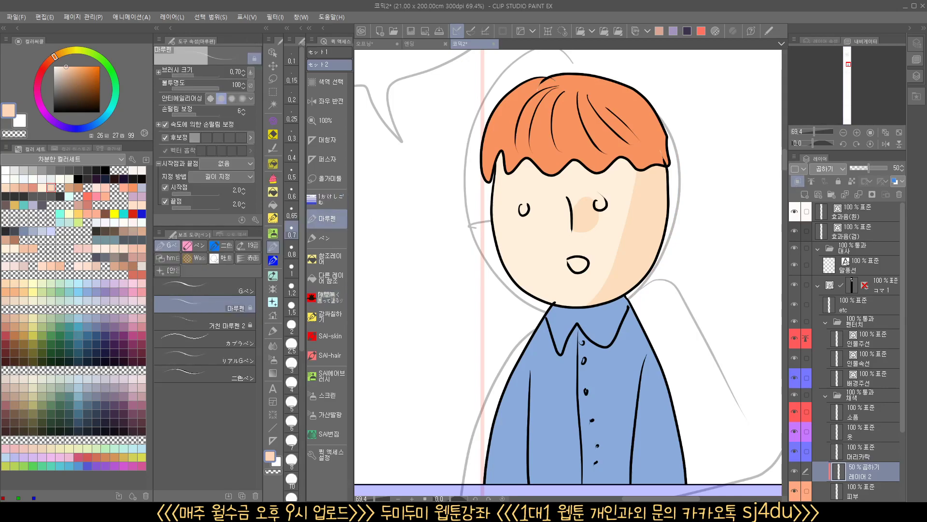
click(332, 244)
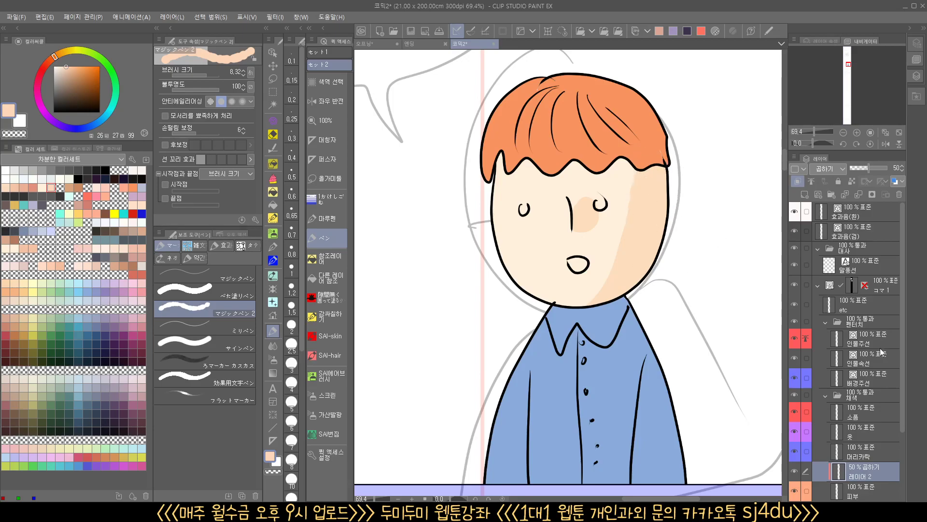
click(798, 182)
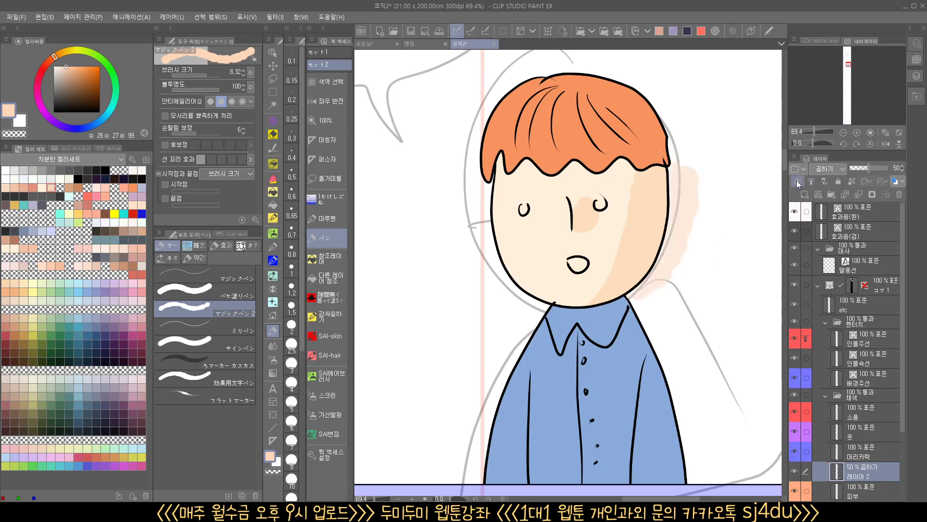
mouse_move(729, 200)
mouse_down()
mouse_move(714, 237)
mouse_move(728, 307)
mouse_move(682, 289)
mouse_up()
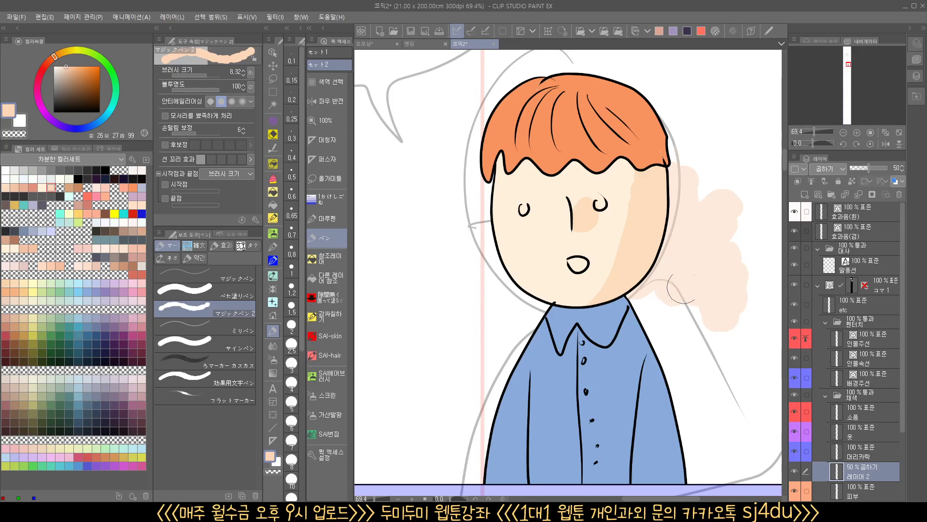
click(798, 182)
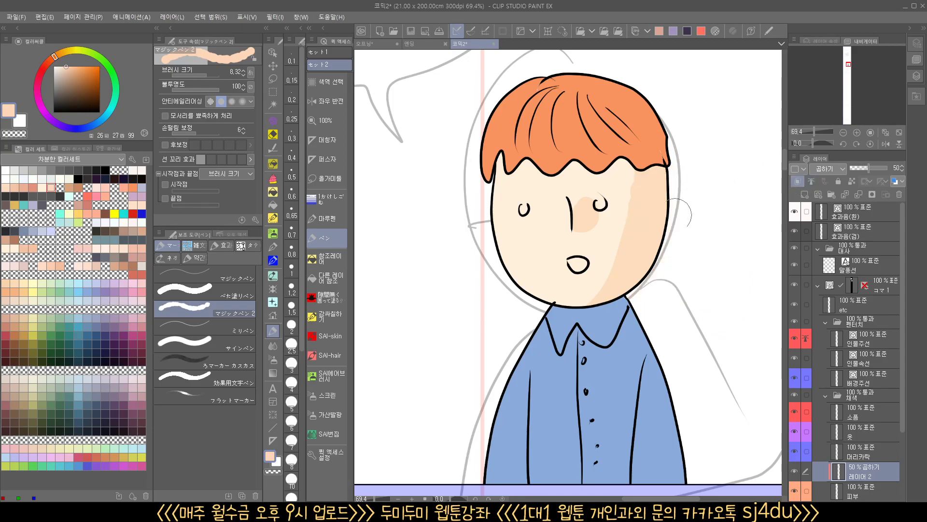
Add a 곱하기 layer at 56% opacity above 머리카락, paint peach shading on the hair's right side, and clip the layer
click(865, 454)
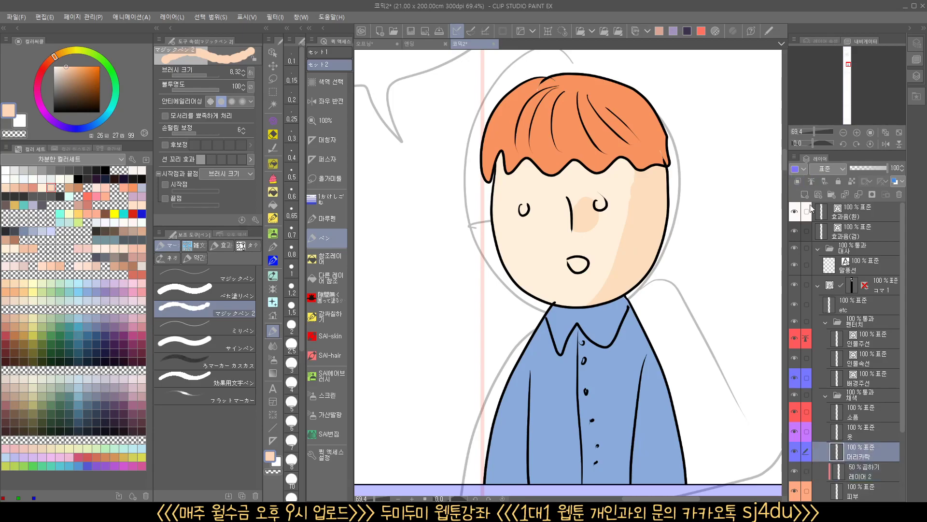
click(805, 194)
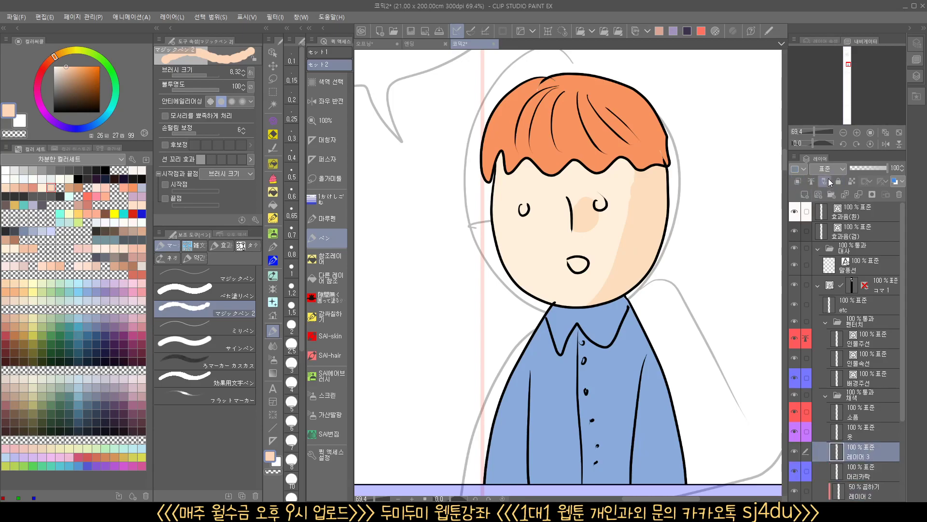
click(834, 170)
click(833, 197)
click(871, 168)
mouse_move(659, 174)
mouse_down()
mouse_move(638, 118)
mouse_move(613, 81)
mouse_move(662, 155)
mouse_move(648, 133)
mouse_up()
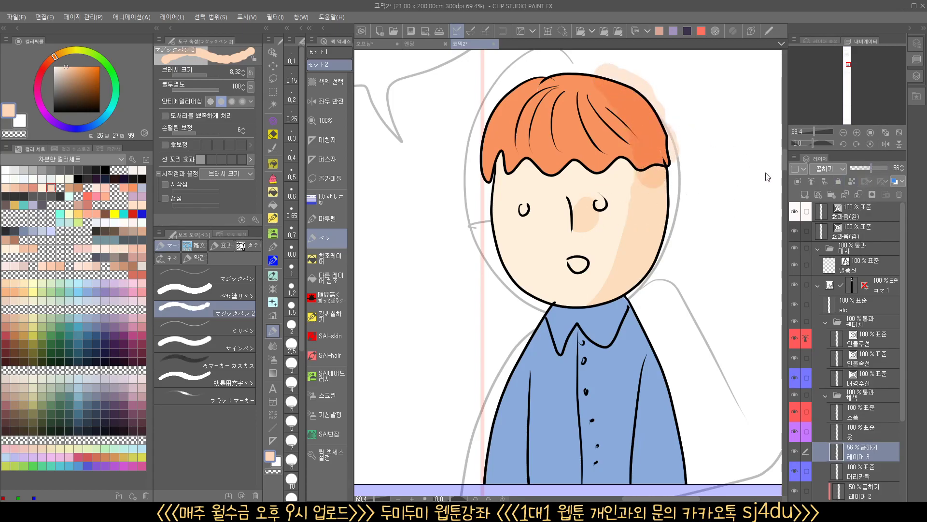
click(797, 180)
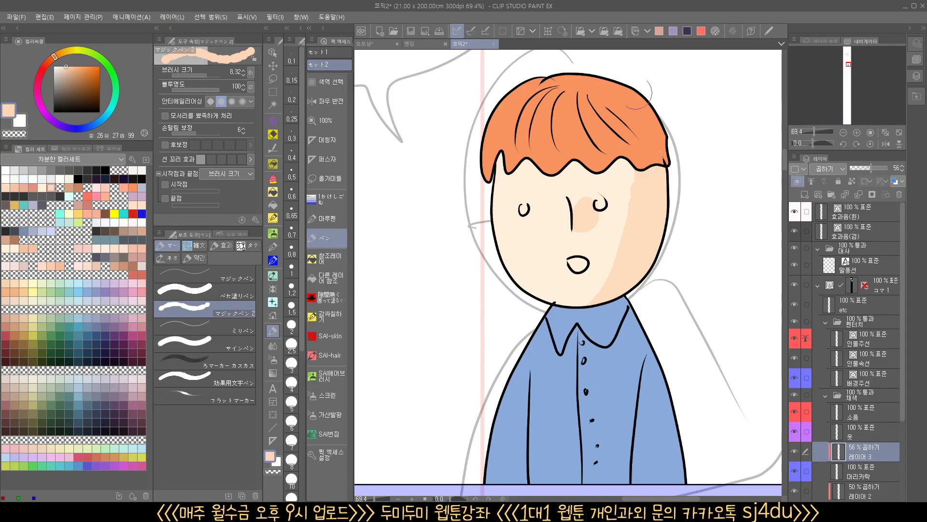
Shade the right side of the shirt with broad peach strokes on the clipped multiply layer
drag(652, 353, 629, 237)
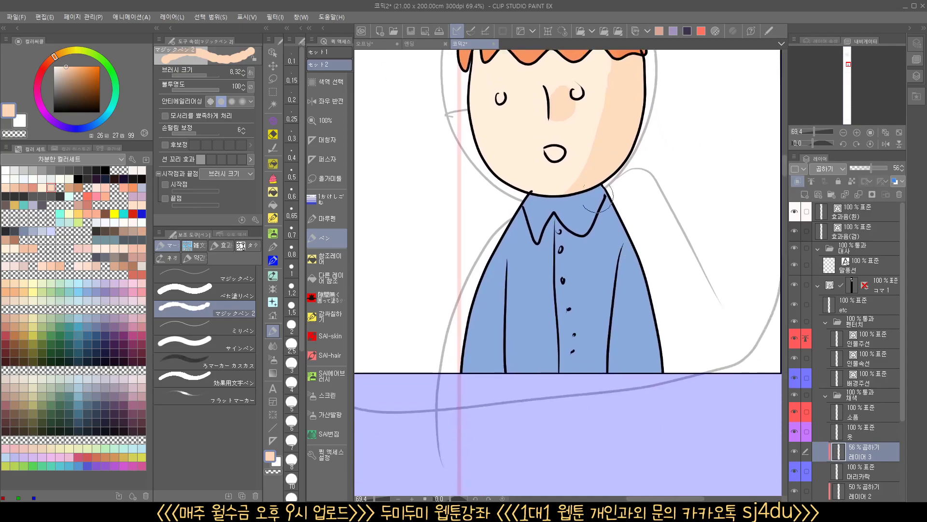
drag(591, 191, 655, 370)
drag(646, 273, 657, 369)
Reduce the brush size to 2.76, undo the wide stroke, and paint a narrow shadow along the shirt's left sleeve line
drag(510, 267, 505, 393)
key(bracketleft)
key(bracketleft)
key(ctrl+z)
key(bracketleft)
key(bracketleft)
drag(507, 312, 508, 377)
drag(504, 258, 502, 327)
drag(504, 288, 512, 371)
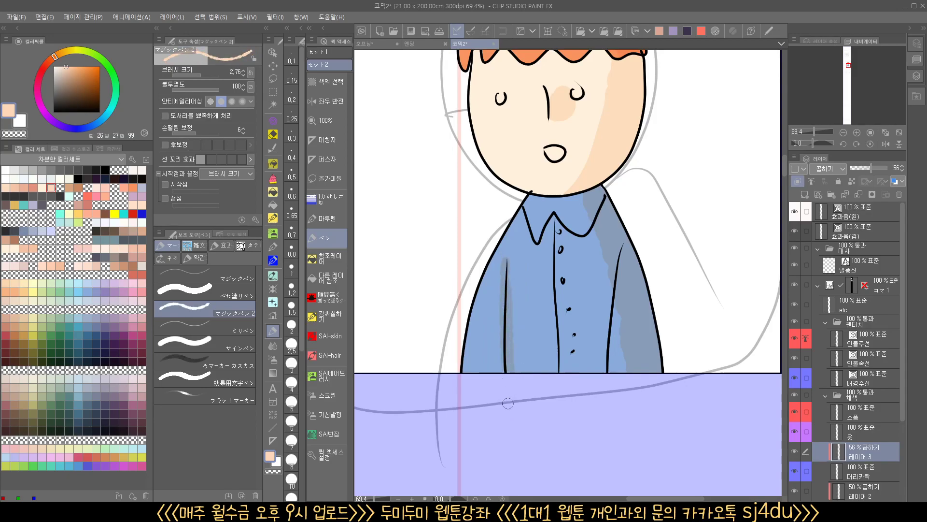
Collapse the 펜터치 and 채색 folders, and hide the 채색 folder so only the line art shows
scroll(637, 382, down, 3)
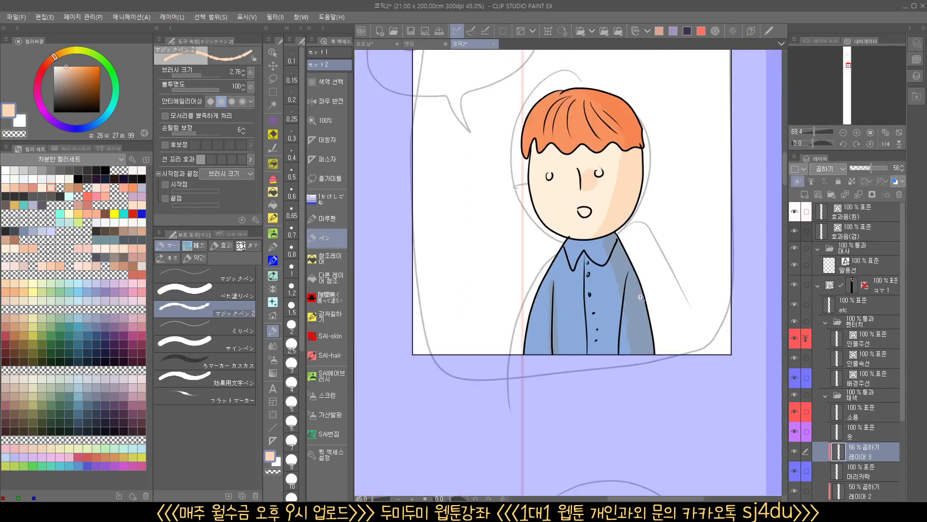
drag(638, 386, 614, 395)
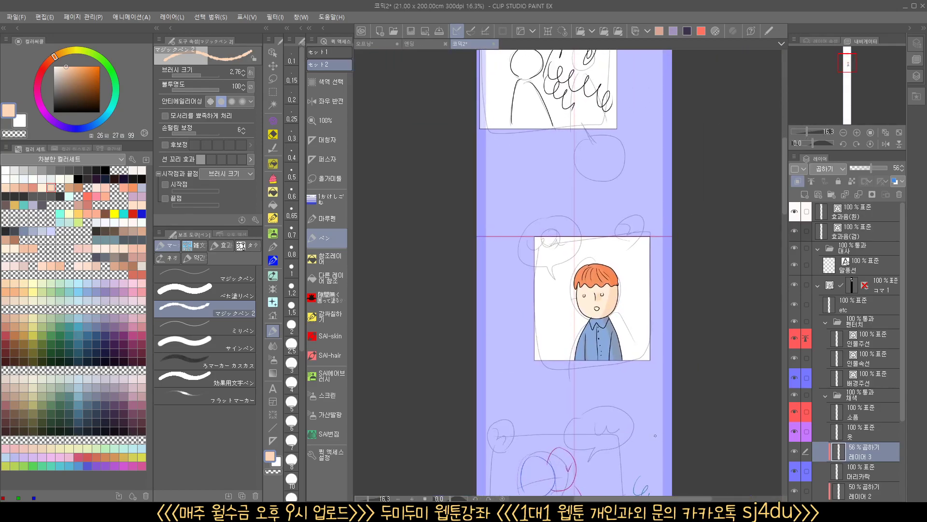
scroll(827, 439, down, 3)
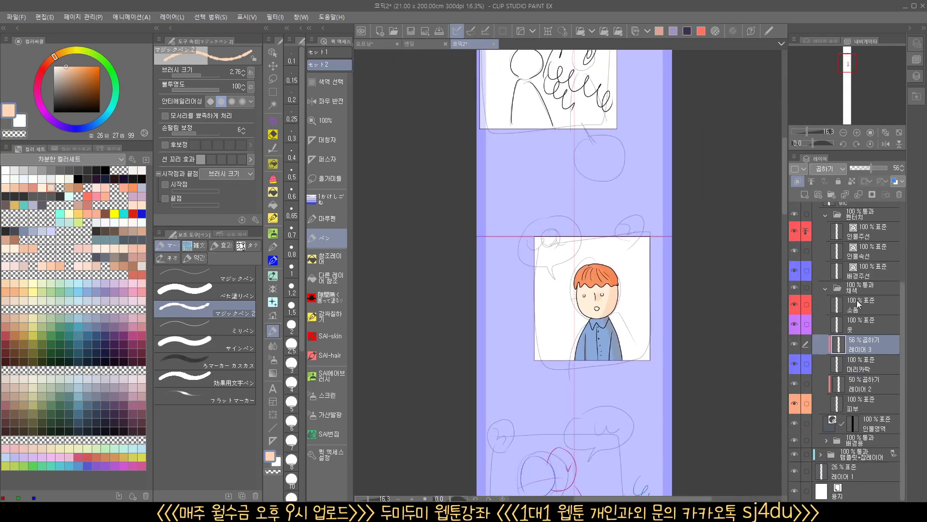
click(824, 285)
click(825, 322)
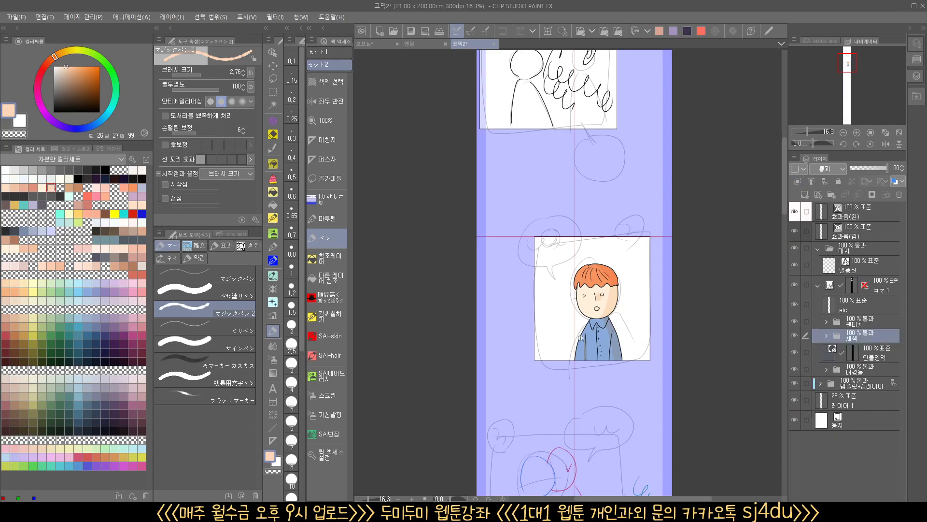
scroll(582, 338, up, 4)
scroll(630, 362, up, 3)
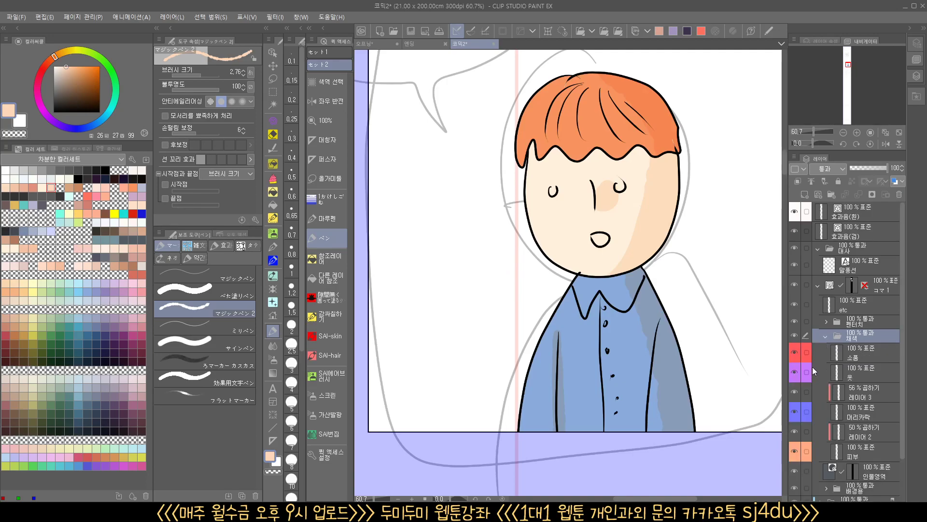
click(795, 332)
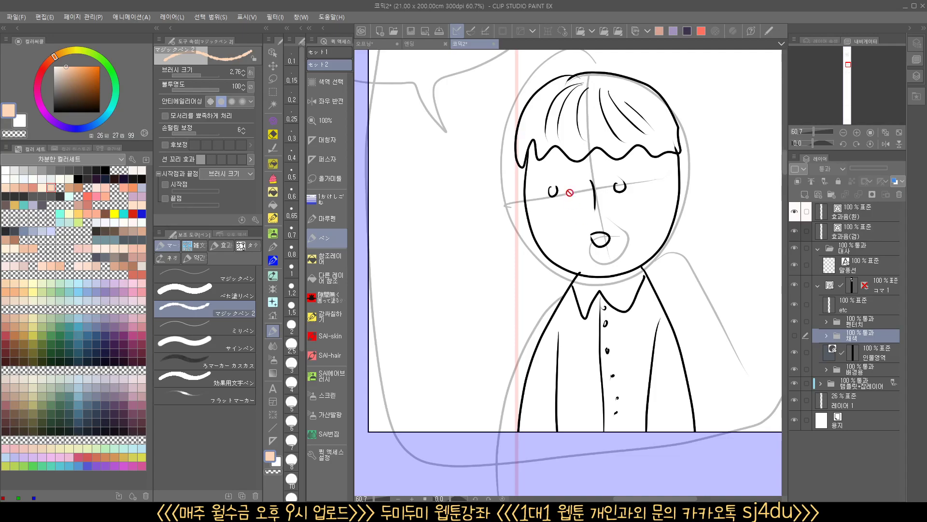
Fill the character's silhouette on the 인물영역 layer's mask by enclosing it with the 隙間無く囲って塗るツール, referring to all layers
click(855, 359)
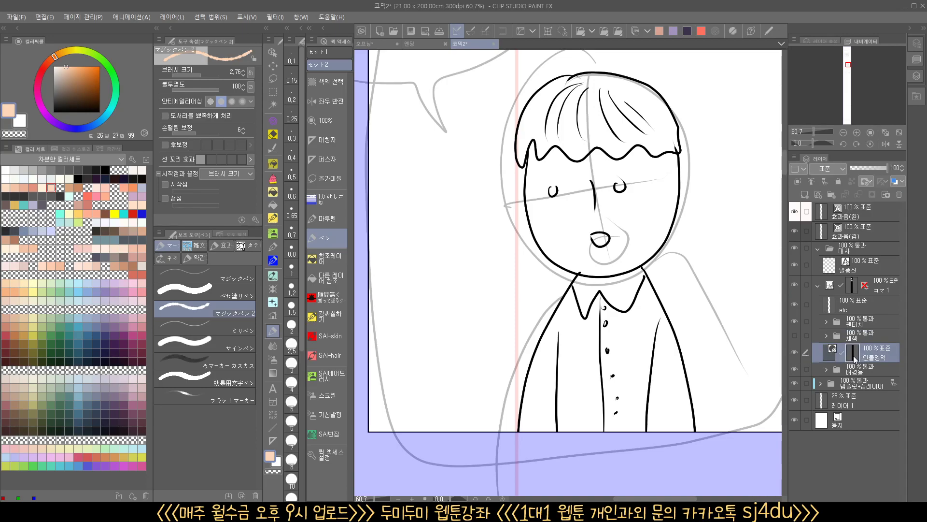
click(273, 179)
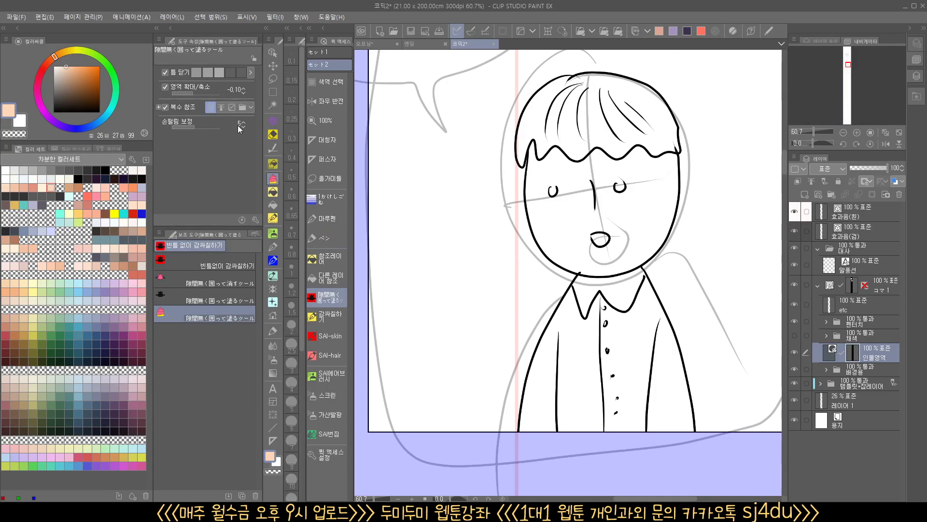
scroll(623, 346, down, 1)
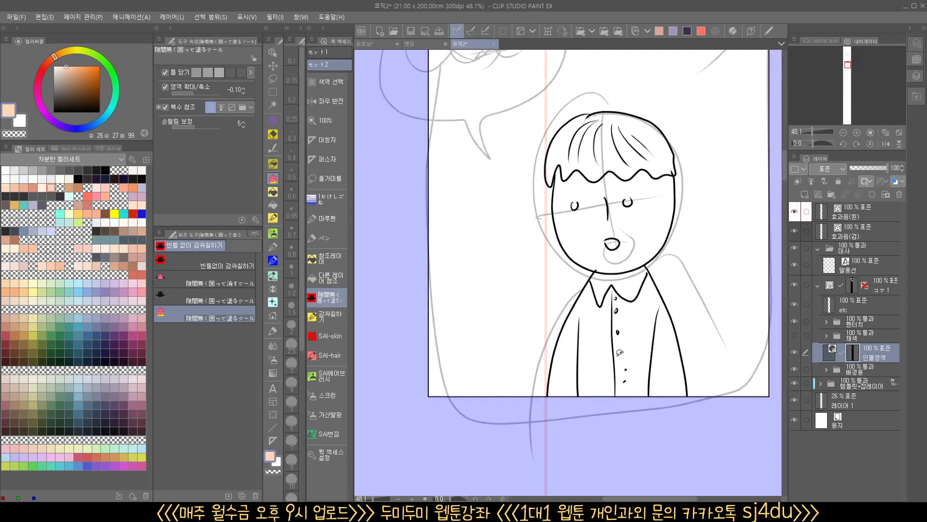
mouse_move(553, 410)
mouse_down()
mouse_move(523, 335)
mouse_move(524, 173)
mouse_move(605, 86)
mouse_move(716, 192)
mouse_move(724, 386)
mouse_move(623, 430)
mouse_move(529, 413)
mouse_up()
scroll(659, 378, up, 1)
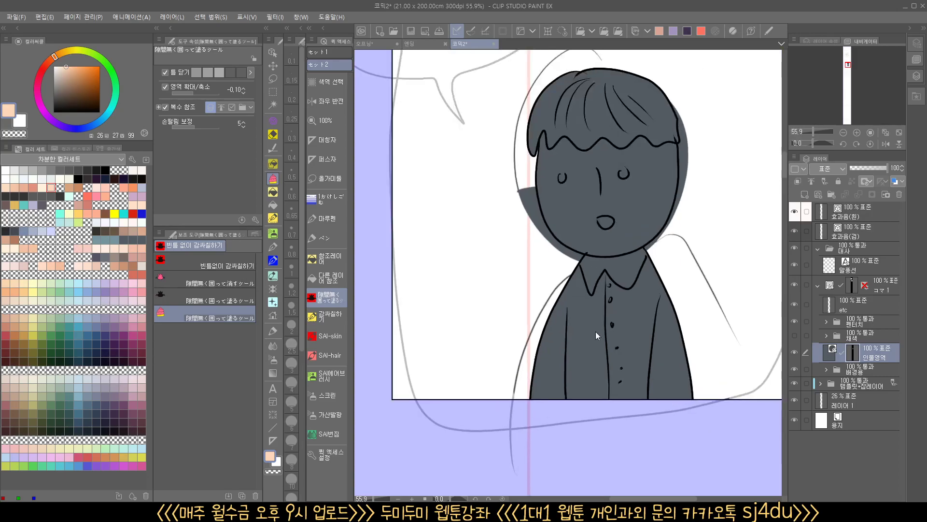
Undo the silhouette fill, set multiple referencing to reference layers, and enclose the whole character again to refill the 인물영역 mask
click(221, 107)
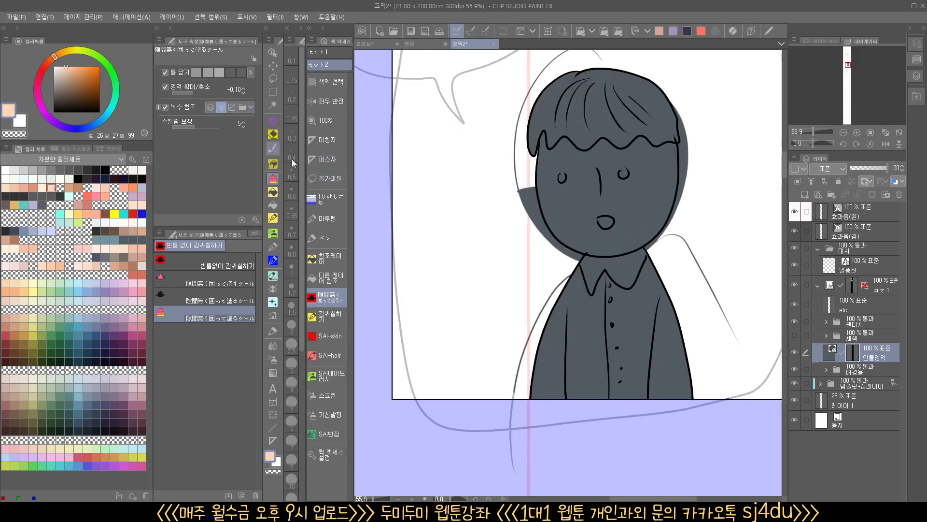
key(ctrl+z)
mouse_move(523, 431)
mouse_down()
mouse_move(498, 169)
mouse_move(698, 118)
mouse_move(718, 442)
mouse_move(513, 427)
mouse_up()
scroll(681, 369, up, 1)
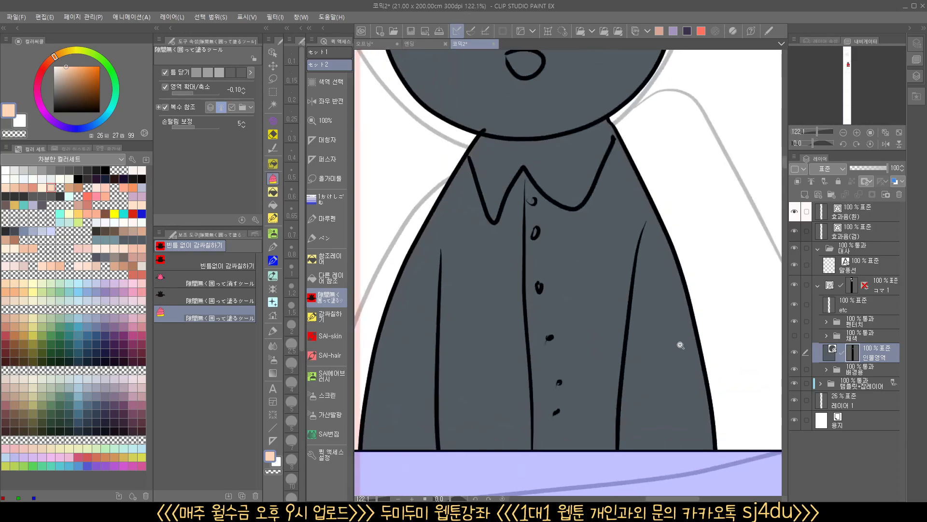
scroll(683, 341, down, 1)
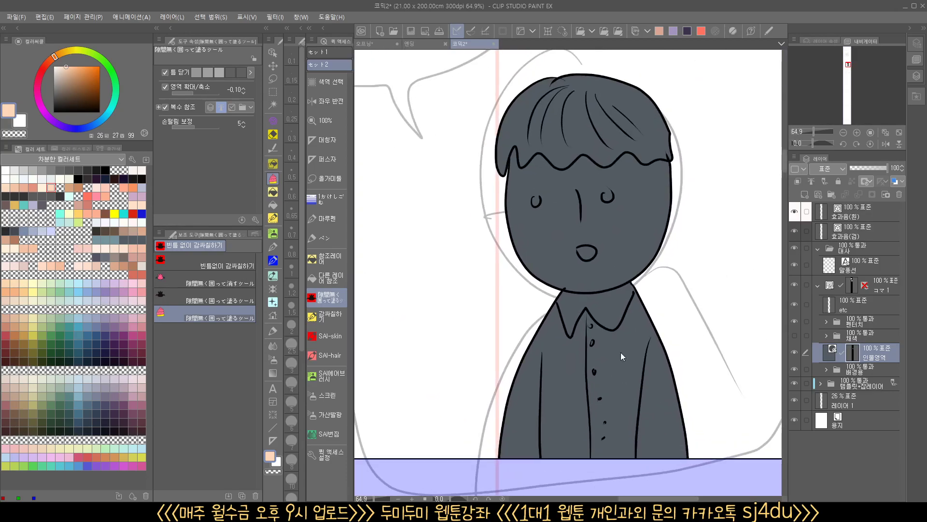
scroll(587, 279, up, 1)
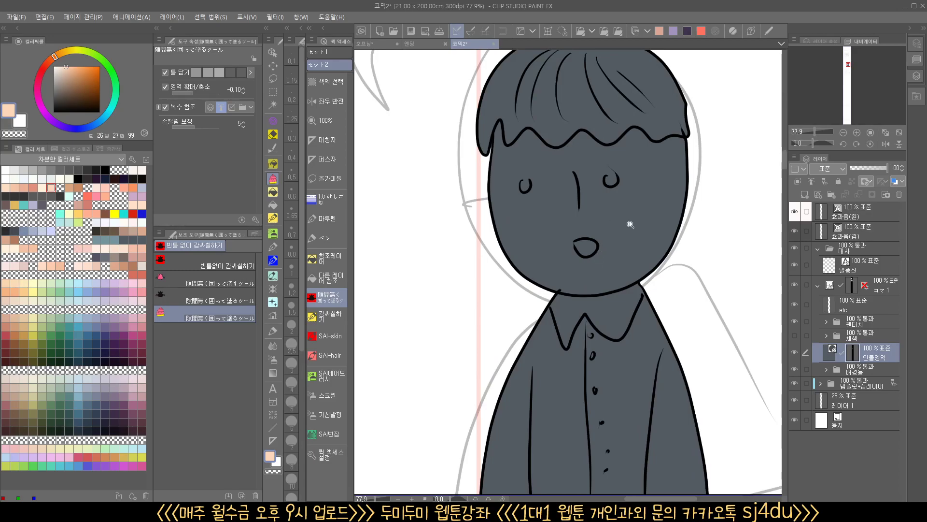
Show the 채색 folder and hide the 인물영역 layer to examine the thin hair line at the fringe's right end
scroll(620, 225, up, 2)
click(796, 335)
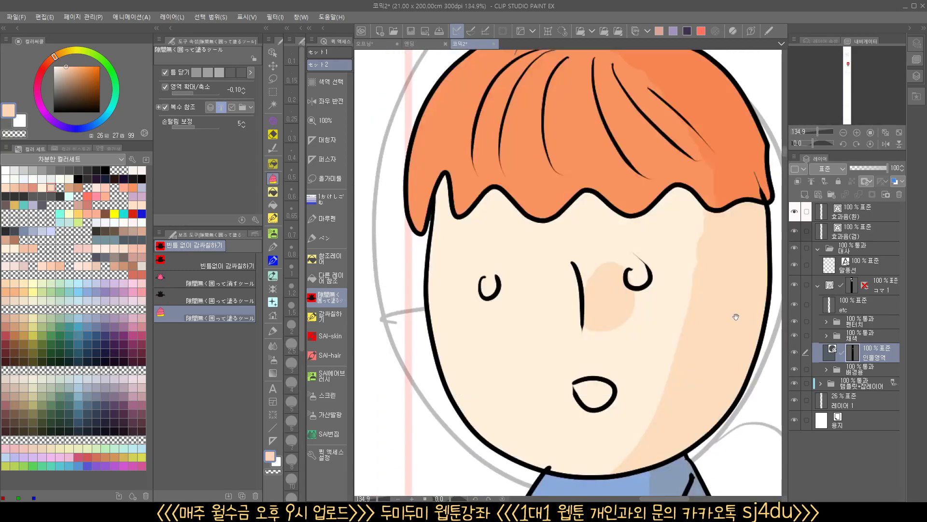
scroll(694, 275, up, 3)
scroll(695, 276, up, 2)
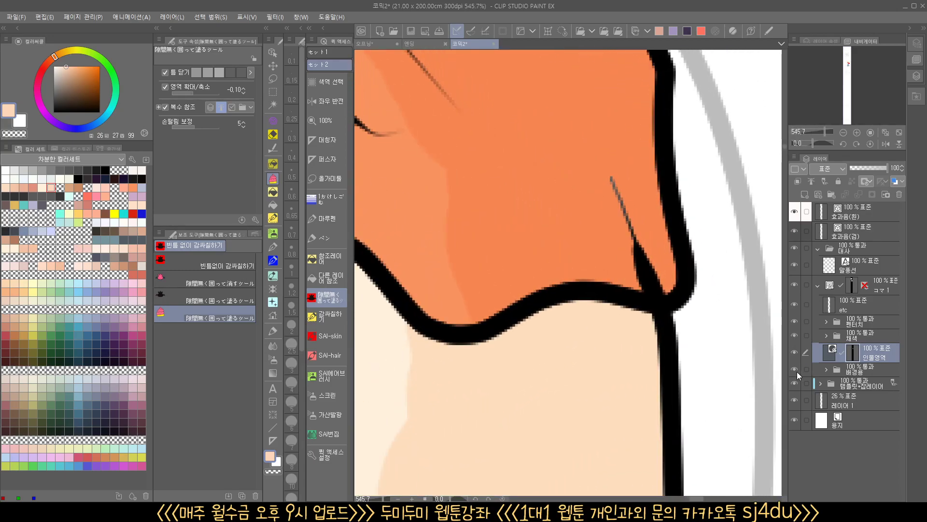
click(794, 352)
scroll(623, 217, up, 2)
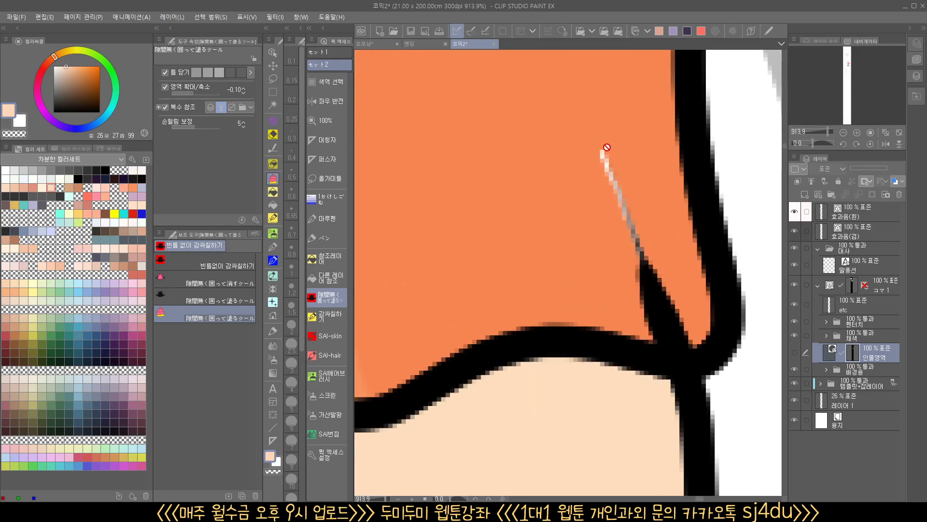
scroll(606, 149, down, 5)
Examine the collar and fringe outlines with the 인물영역 layer hidden, and show the layer again to compare
drag(552, 177, 533, 35)
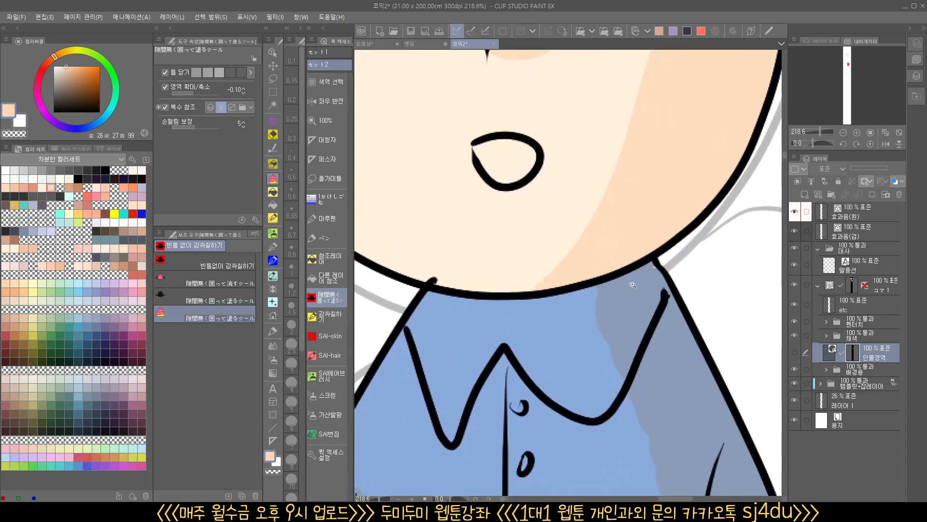
scroll(685, 245, up, 4)
scroll(685, 245, down, 4)
drag(559, 286, 560, 348)
scroll(624, 379, down, 2)
scroll(543, 218, down, 4)
scroll(628, 217, up, 5)
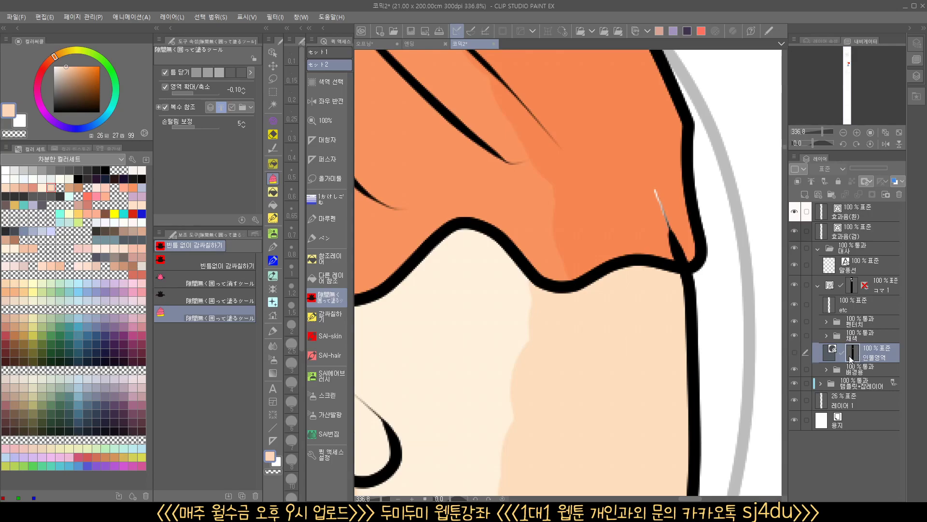
scroll(682, 224, up, 4)
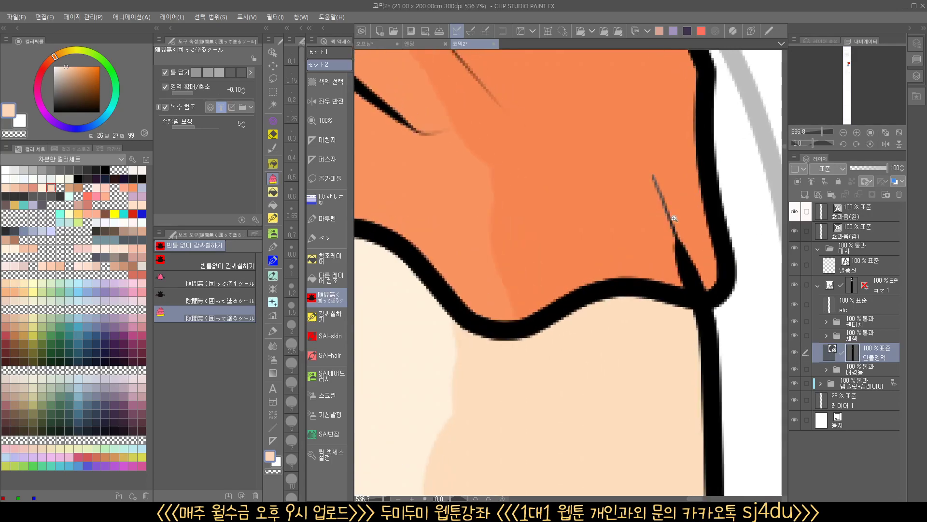
scroll(654, 232, down, 8)
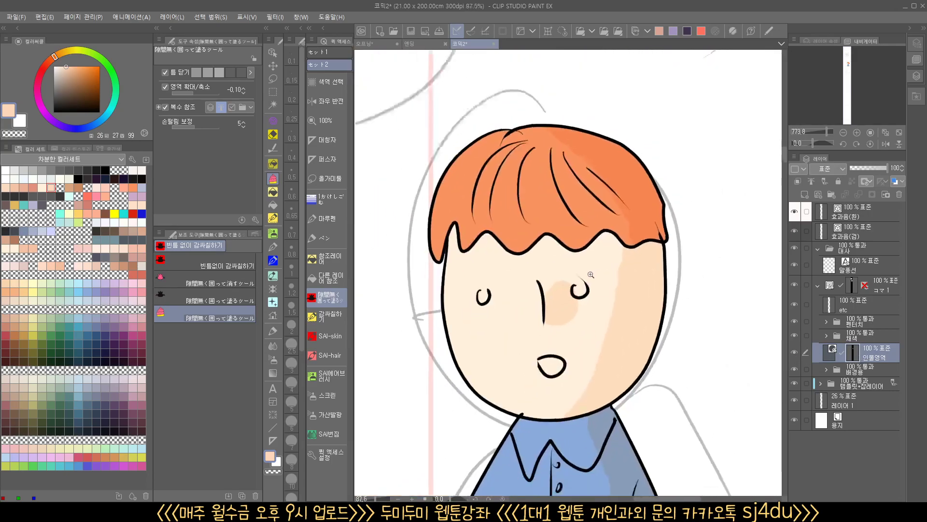
Hide and show the 인물영역 layer to compare the fine hair line ends at the top of the head
drag(612, 294, 638, 283)
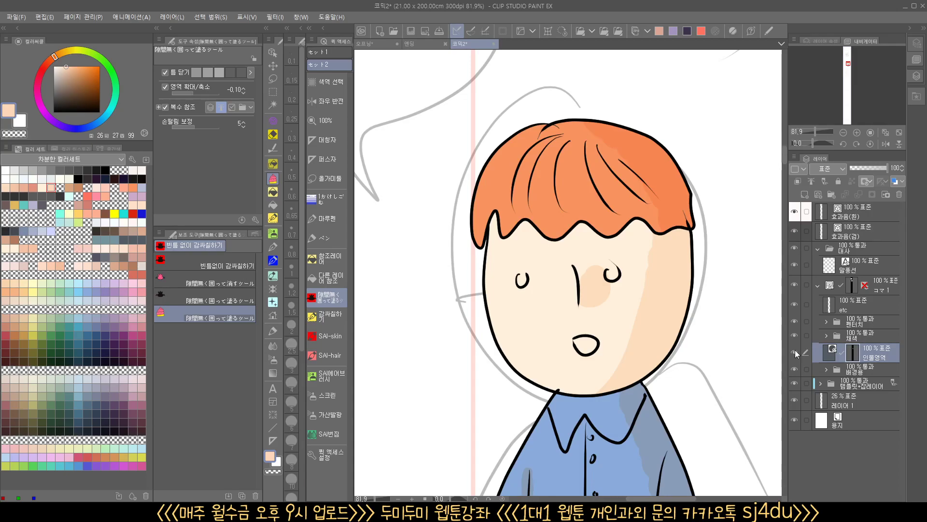
drag(545, 128, 604, 142)
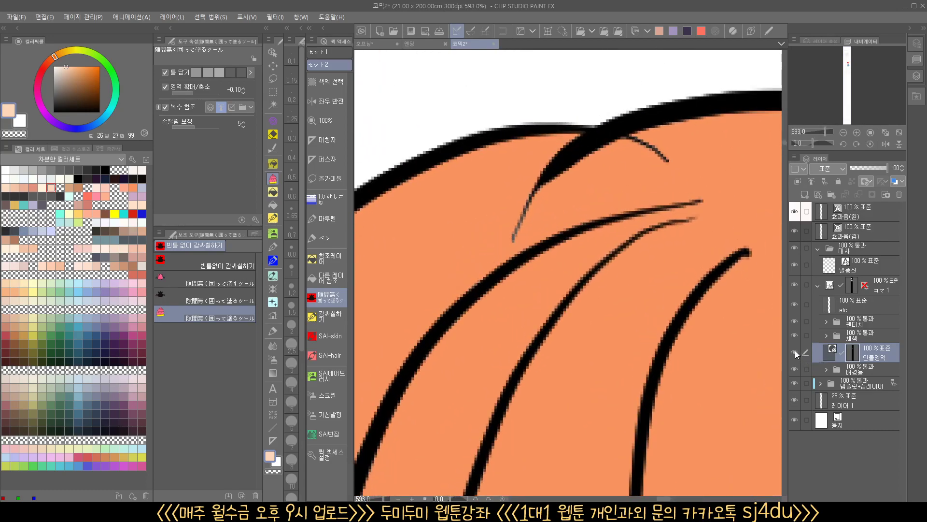
click(795, 354)
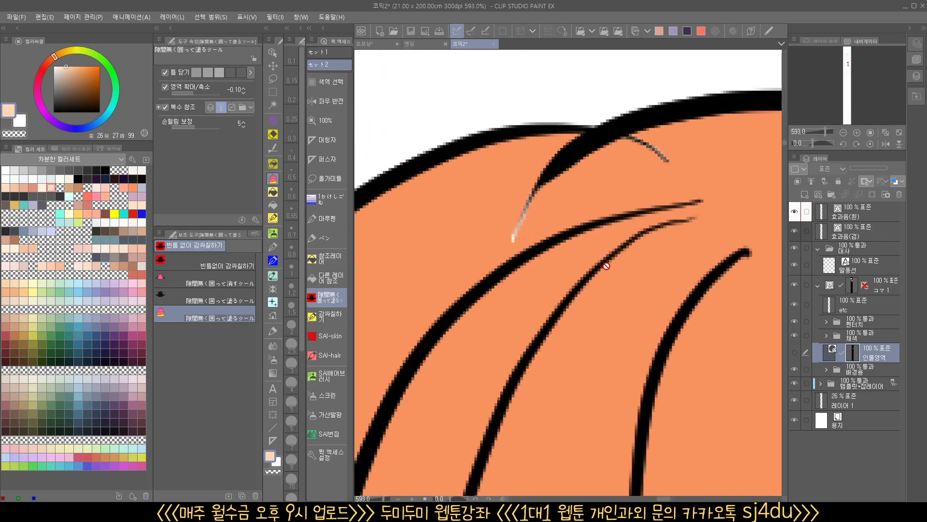
click(794, 353)
scroll(671, 349, down, 3)
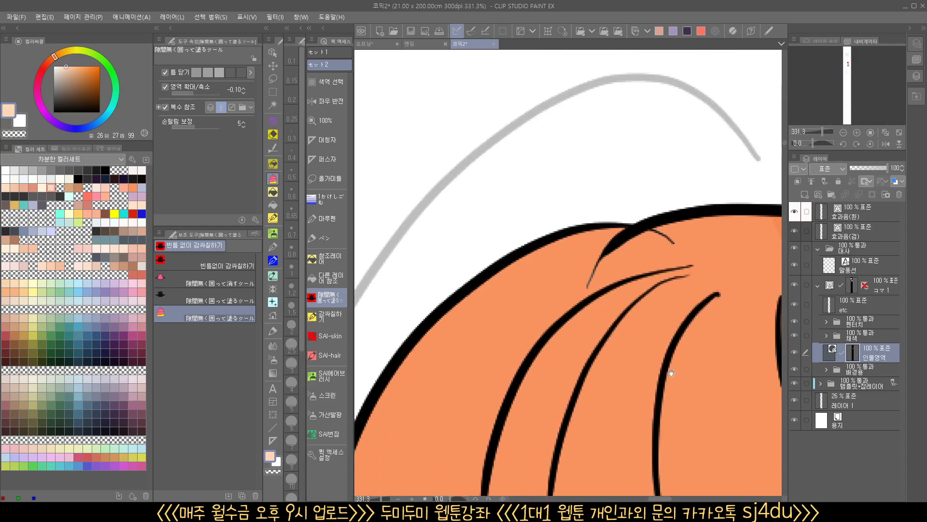
scroll(676, 248, down, 6)
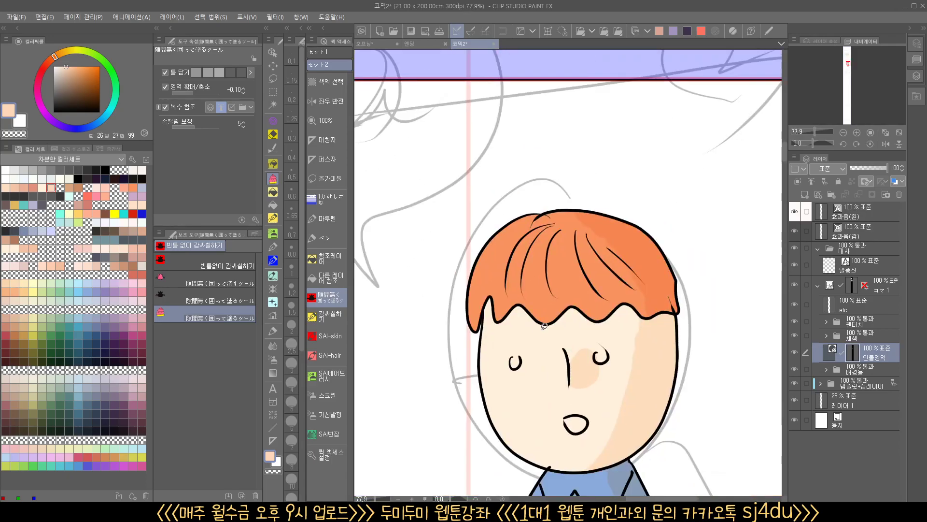
Expand the 배경용 folder and make a rectangular selection around the entire panel
click(826, 370)
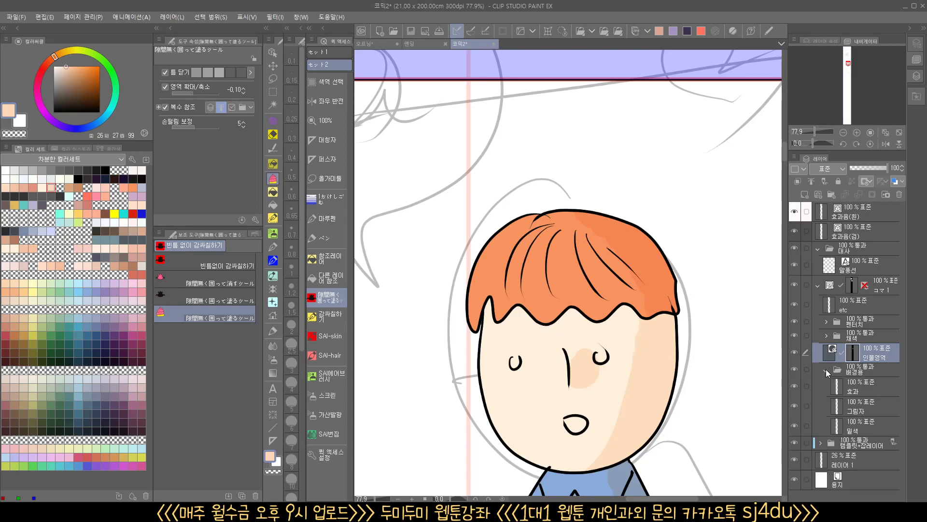
click(858, 393)
scroll(356, 181, down, 3)
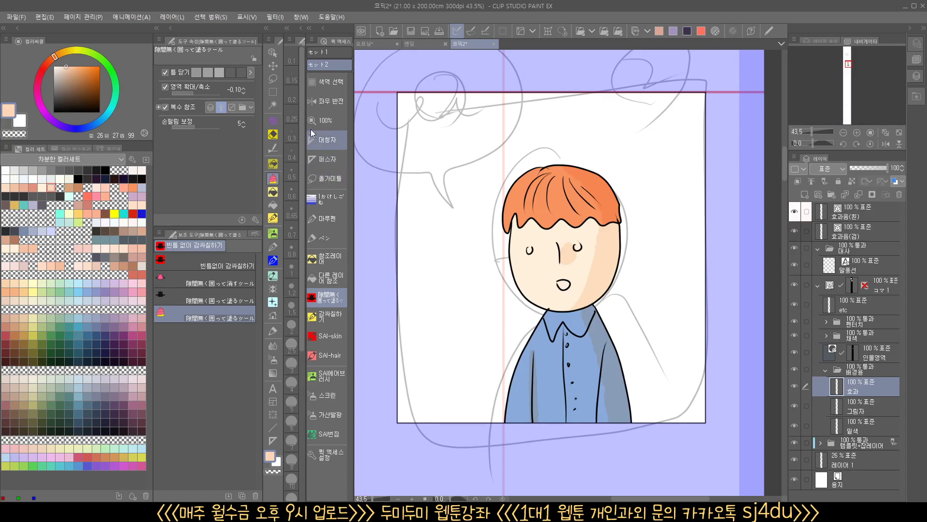
click(273, 92)
drag(391, 84, 772, 427)
Fill the selected panel area with pure yellow on the 밑색 layer and collapse the 배경용 folder
click(852, 432)
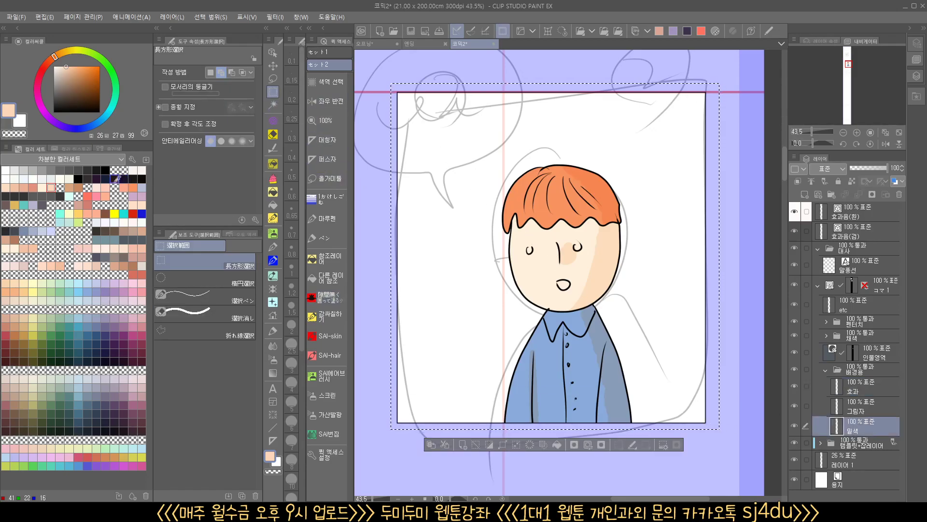
click(114, 213)
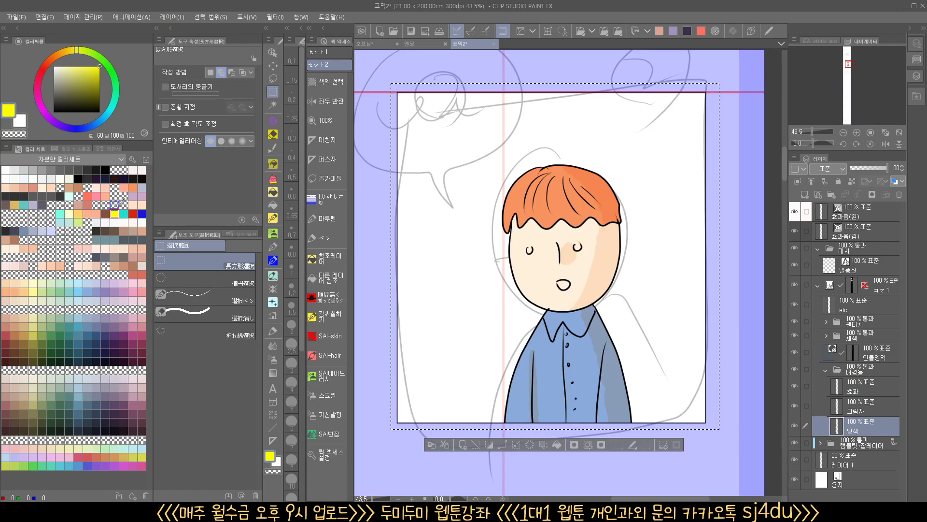
click(556, 444)
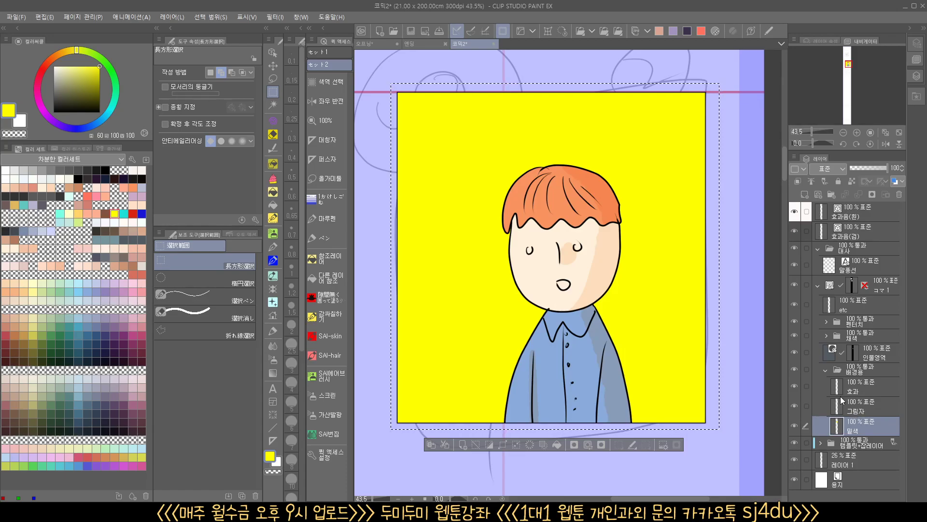
click(824, 369)
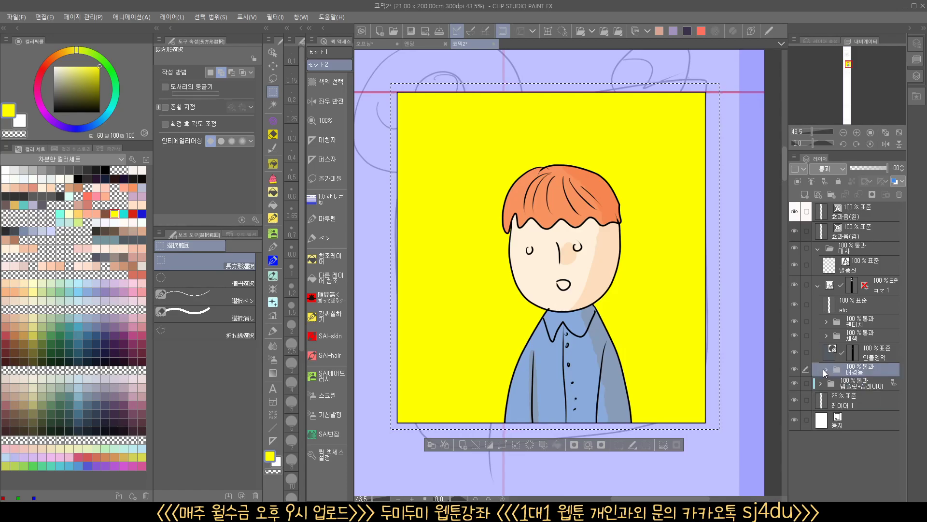
Activate the etc layer and choose the 집중선(L) focus-line tool with black as the drawing color
click(856, 304)
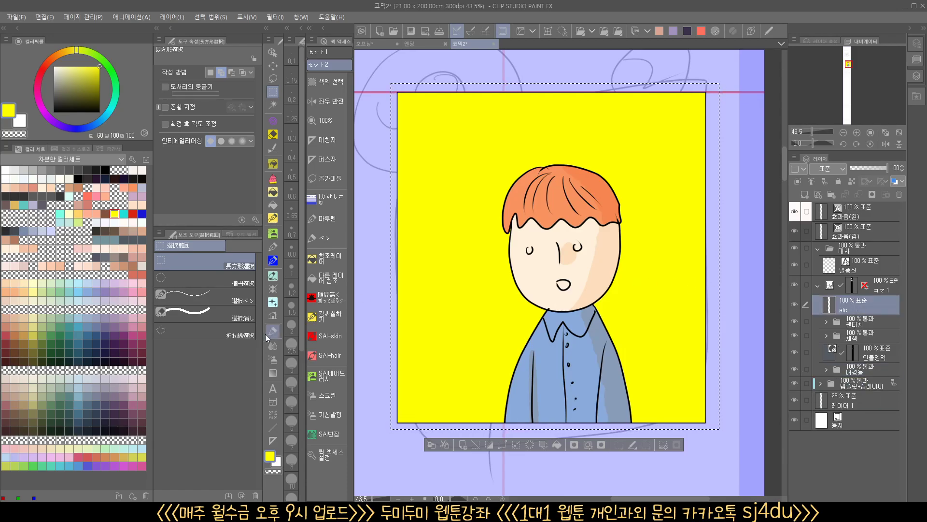
click(271, 403)
click(270, 413)
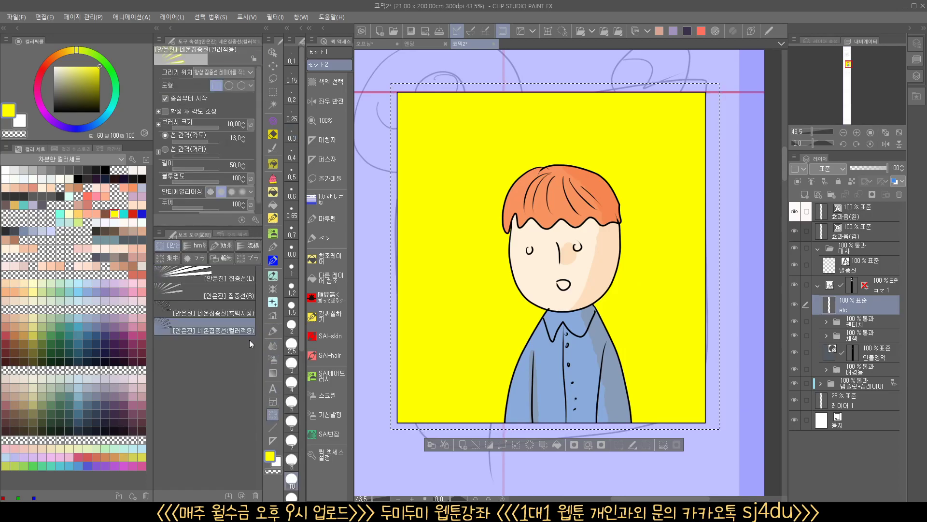
click(202, 273)
key(d)
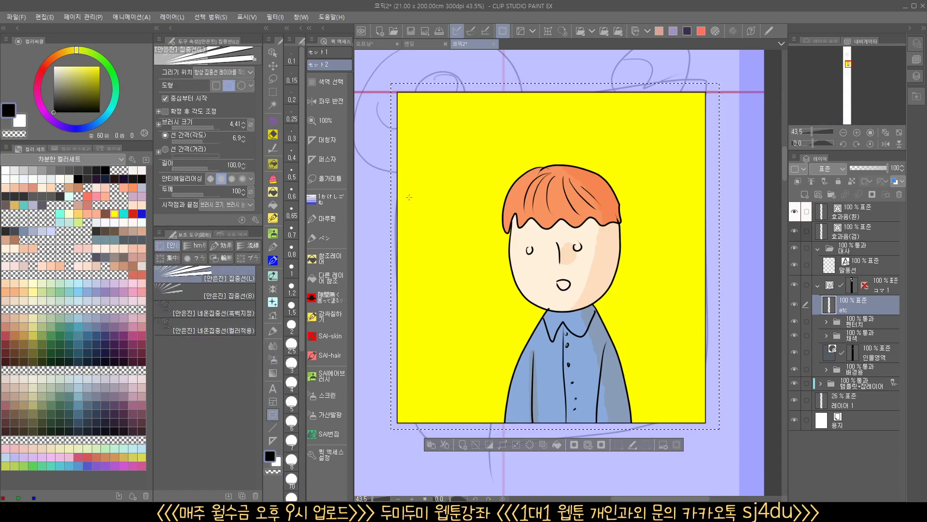
Try drawing circular focus lines around the character's head as a separate focus-line layer, undoing the misplaced attempts
drag(490, 201, 565, 277)
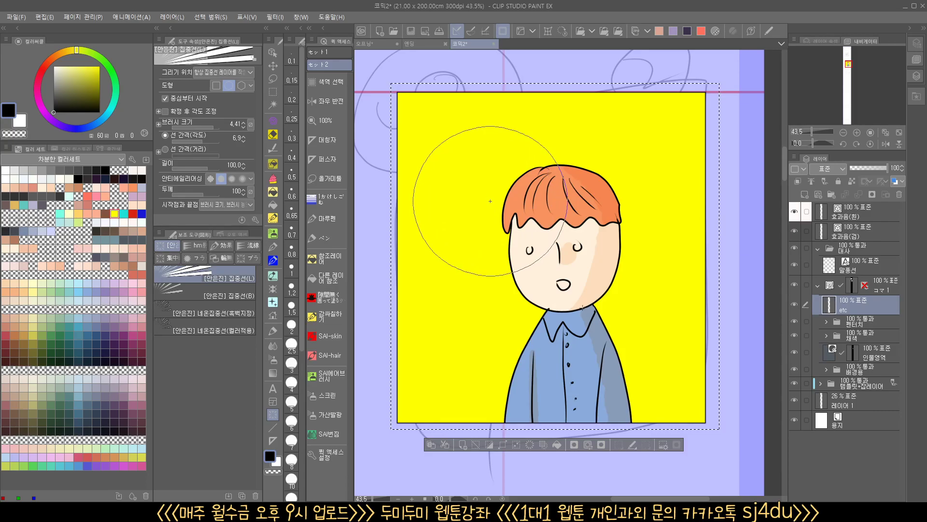
drag(583, 306, 577, 294)
key(ctrl+z)
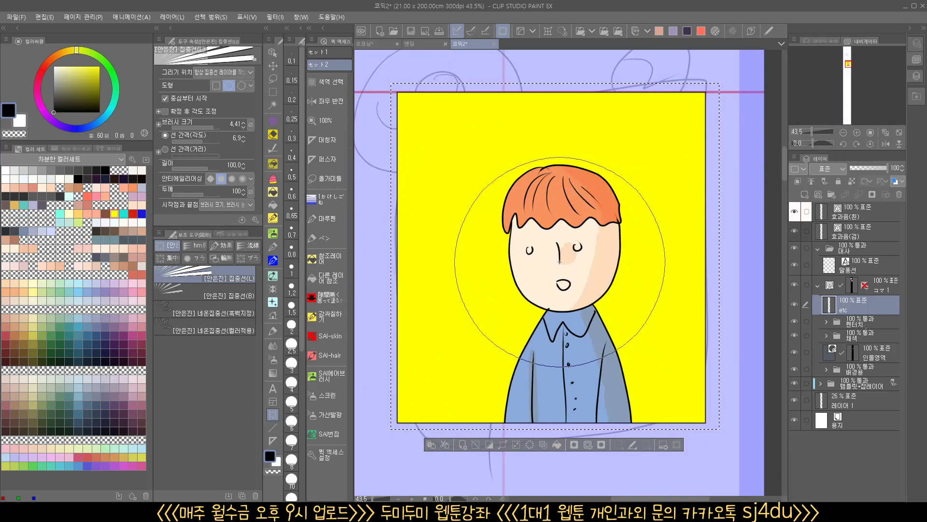
drag(559, 261, 562, 265)
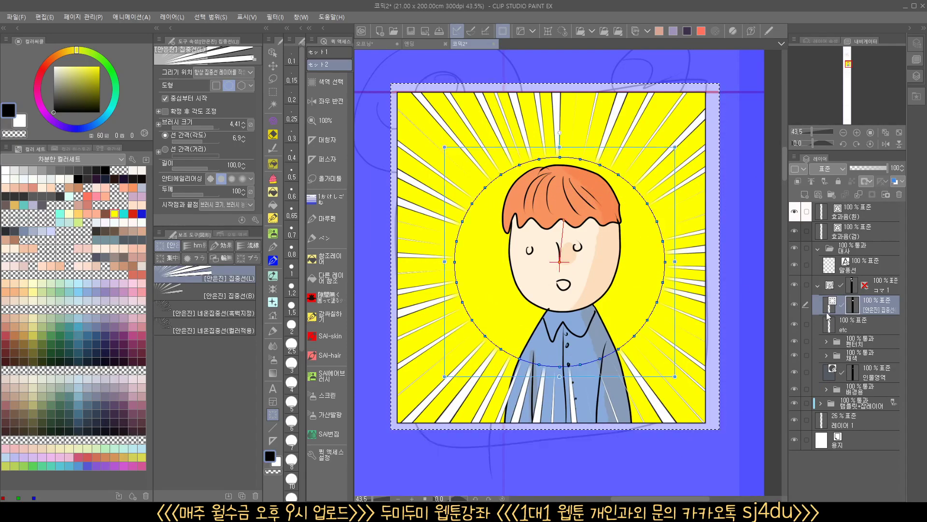
key(ctrl+z)
drag(526, 237, 627, 329)
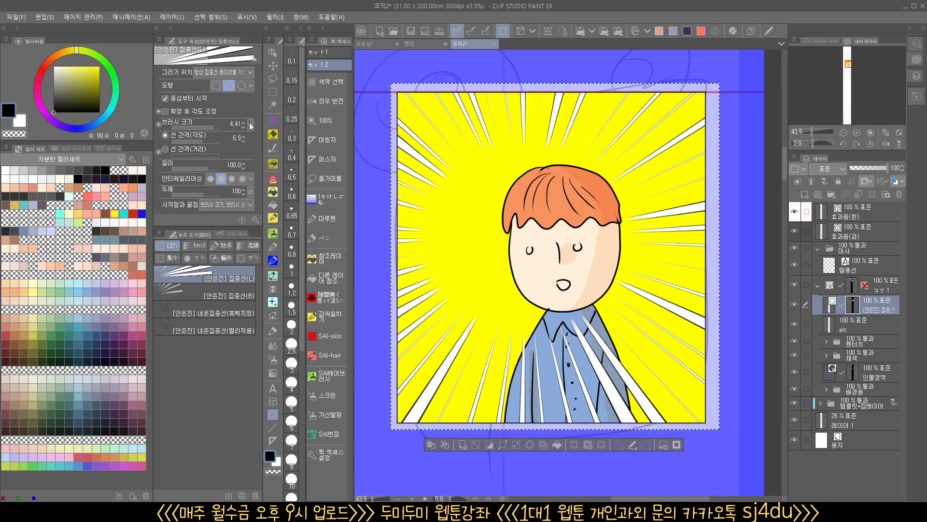
Set the drawing target to 편집 대상 레이어에 그리기 and draw focus lines around the character on the etc layer
click(232, 77)
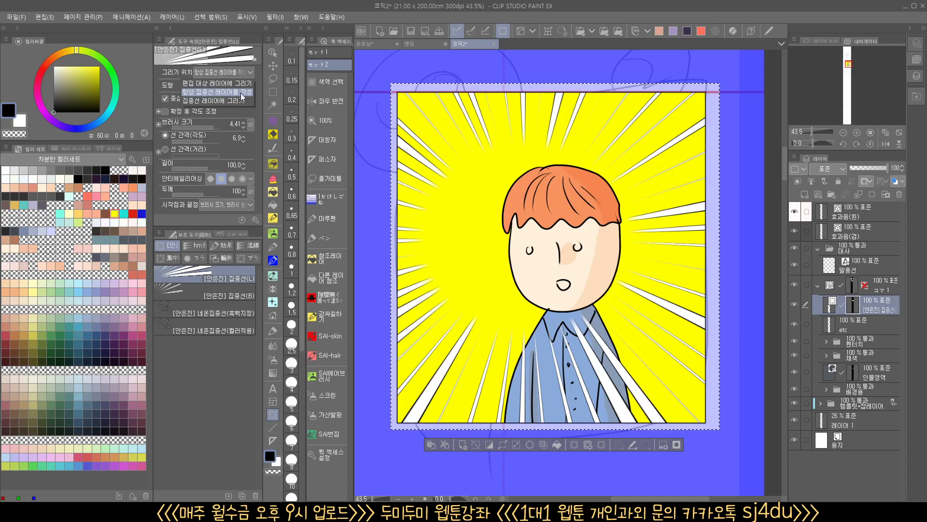
click(210, 85)
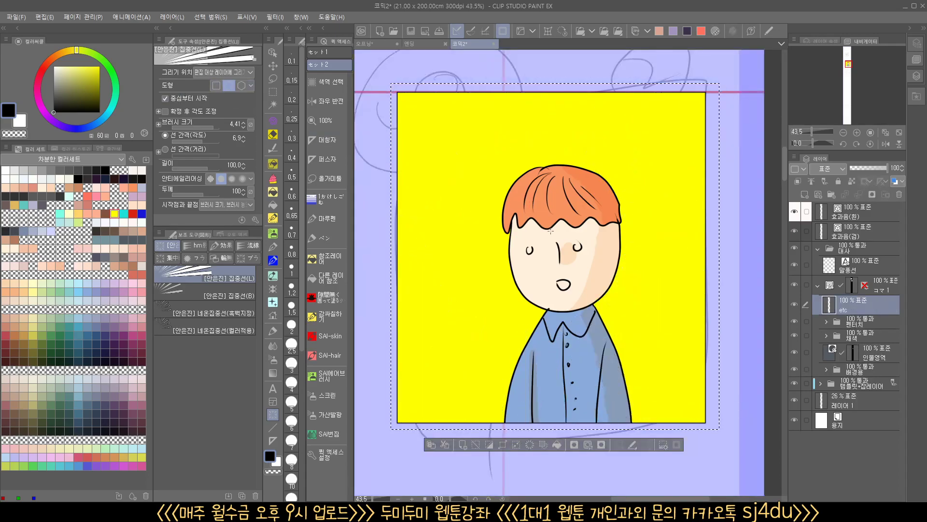
drag(599, 286, 641, 335)
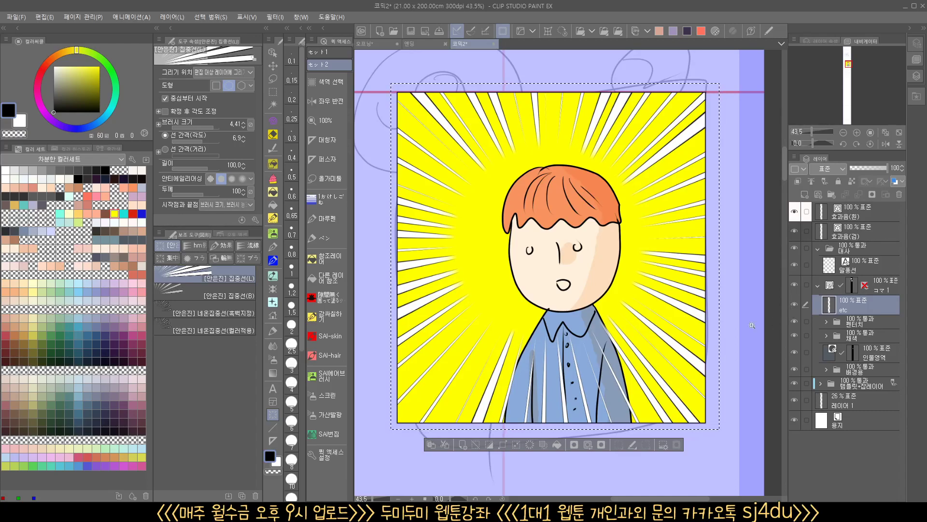
Activate the 말풍선 layer and clear the selection around the panel
key(ctrl+minus)
drag(637, 307, 628, 360)
click(861, 269)
key(ctrl+d)
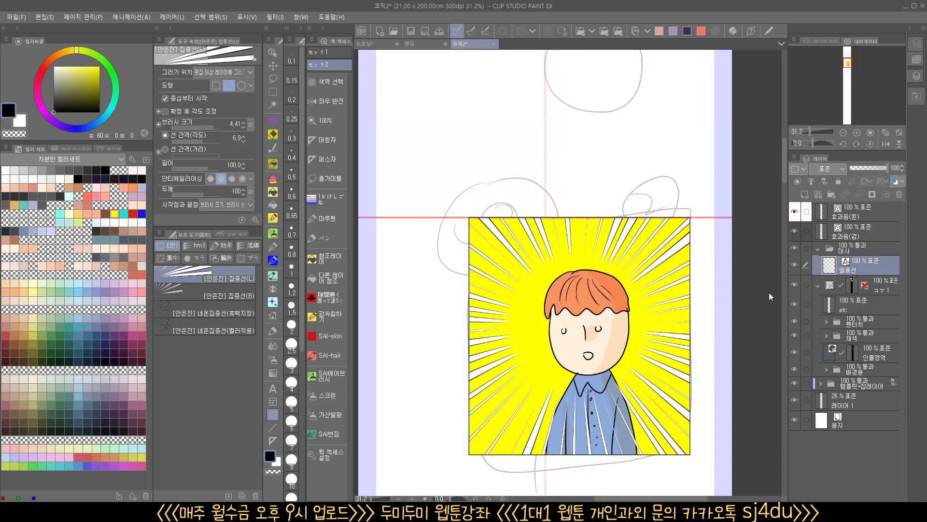
scroll(616, 336, up, 2)
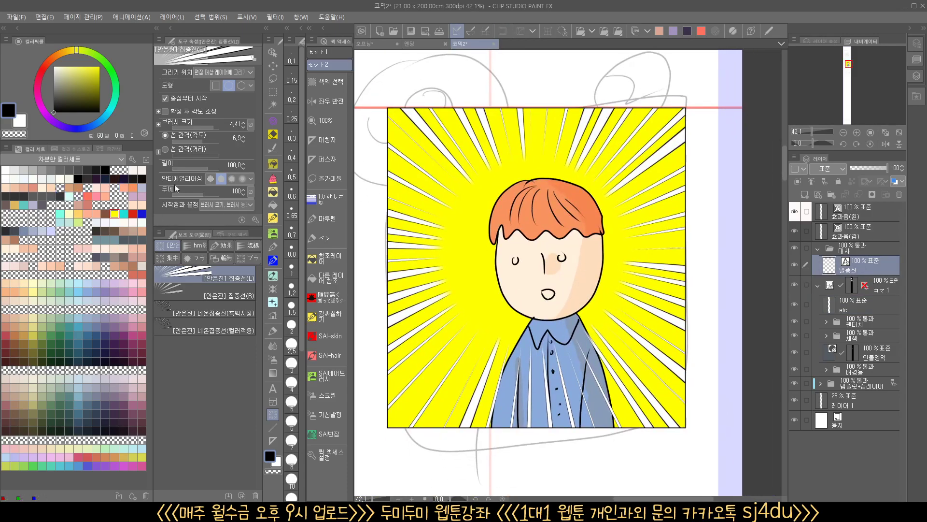
Draw two rounded speech balloons with the 납대대 balloon tool, one above the character's head and one beside the face over the panel's edge
click(274, 390)
click(208, 283)
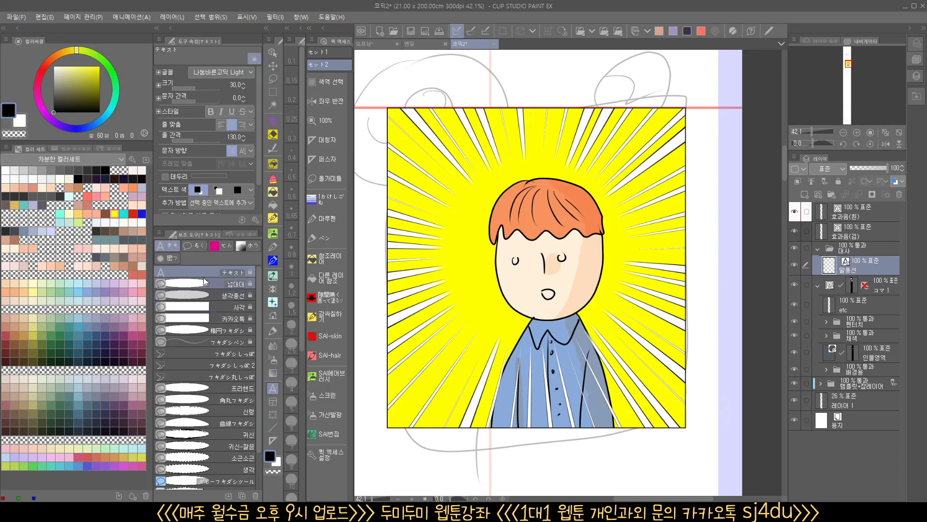
drag(407, 164, 437, 202)
mouse_move(443, 117)
mouse_down()
mouse_move(555, 203)
mouse_move(560, 224)
mouse_up()
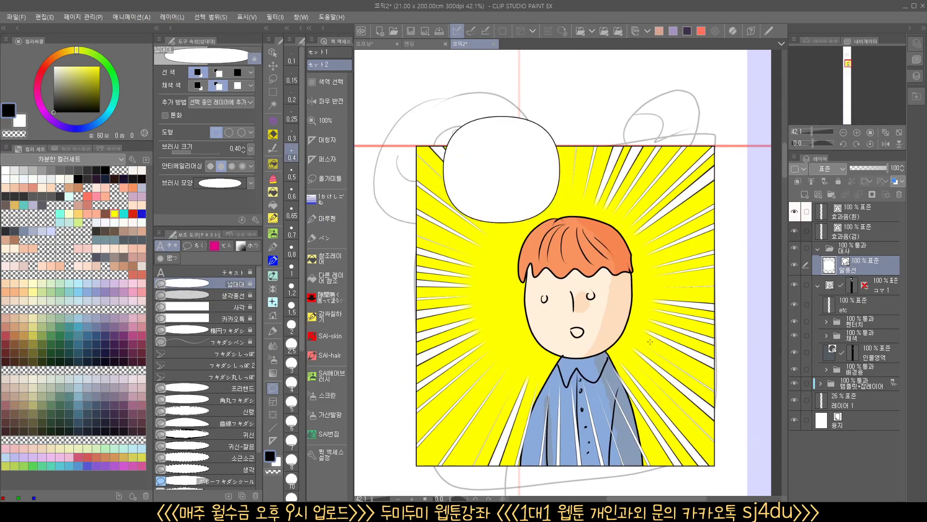
drag(397, 274, 489, 371)
Add a フキダシしっぽ tail to the lower balloon and move the other balloon to the panel's upper-right corner
click(211, 354)
scroll(502, 292, down, 2)
drag(509, 250, 635, 232)
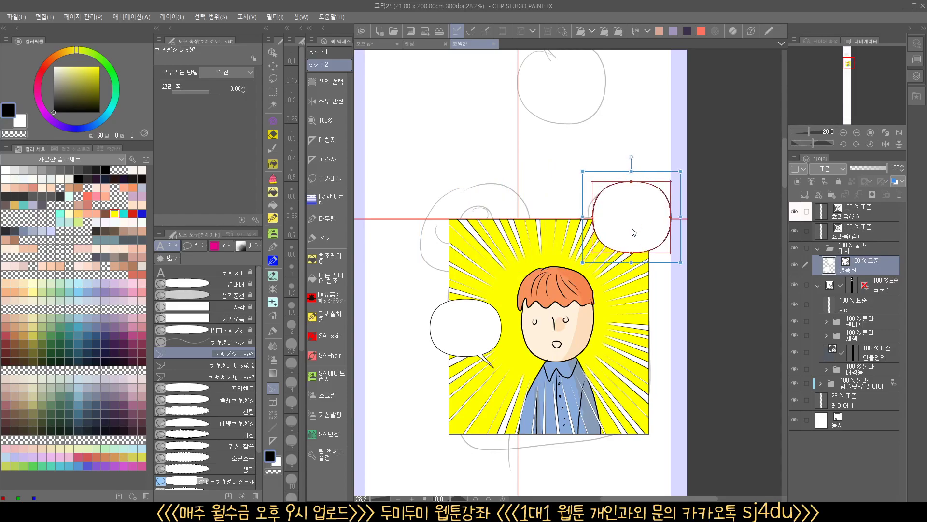
scroll(570, 273, up, 1)
drag(570, 273, 585, 236)
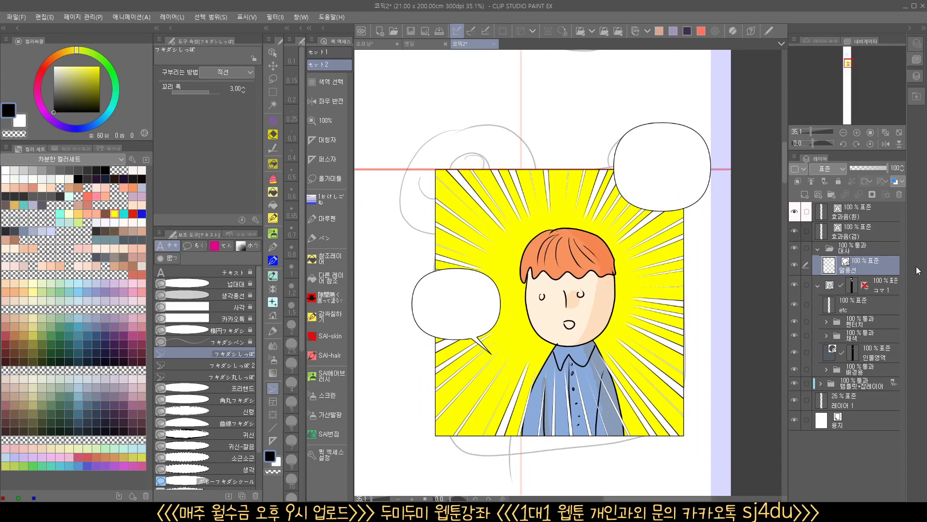
Draw a white zigzag sound effect above the character's head on the 효과음(검) layer with マジックペン 2, undoing the first black attempt
click(858, 237)
scroll(535, 216, up, 2)
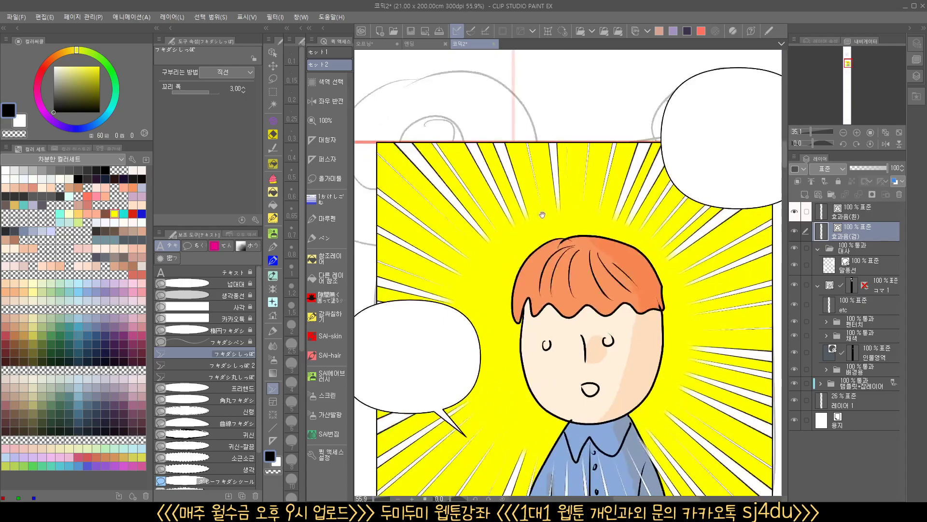
click(332, 242)
scroll(496, 248, up, 1)
mouse_move(529, 127)
mouse_down()
mouse_move(510, 185)
mouse_move(543, 166)
mouse_move(551, 222)
mouse_move(536, 283)
mouse_up()
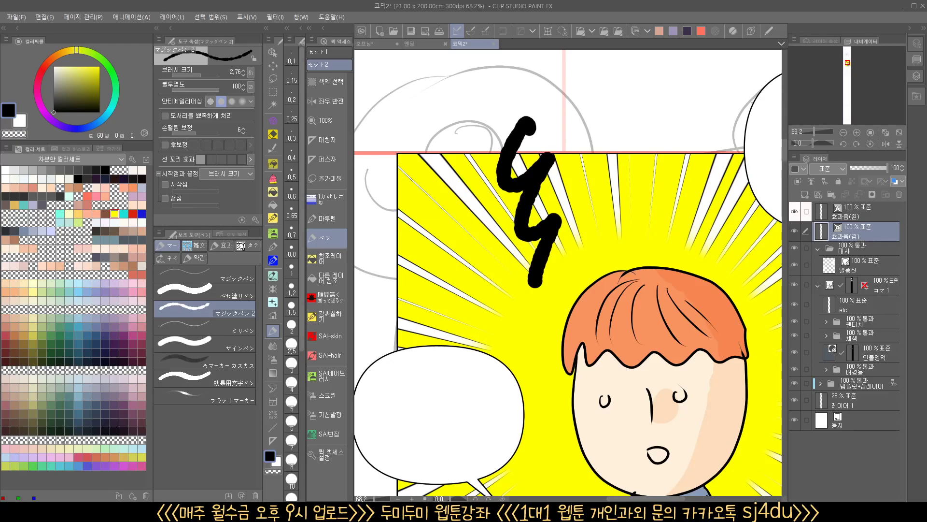
key(ctrl+z)
key(x)
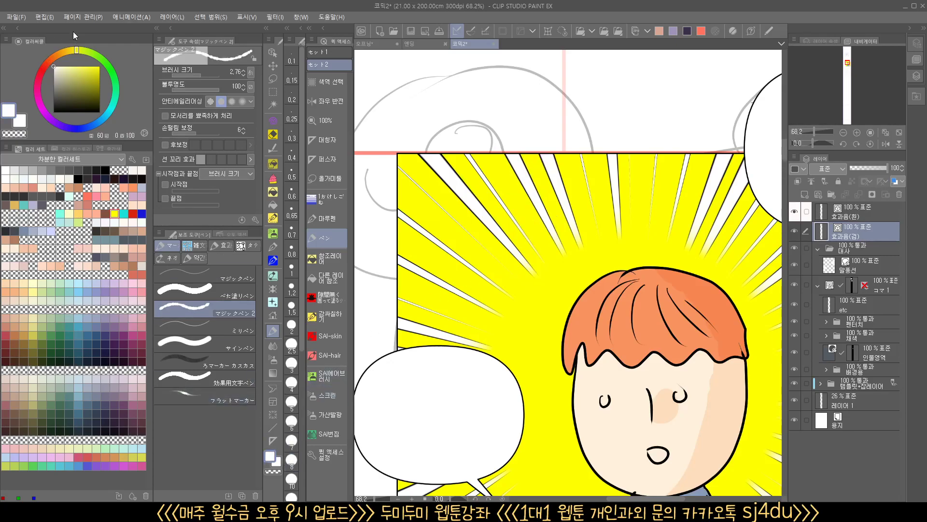
drag(552, 108, 537, 211)
drag(579, 268, 553, 311)
Letter the sound effect 쾅 in black beside the character's face on the 효과음(흰) layer, undoing the misplaced first stroke
key(alt+])
click(54, 111)
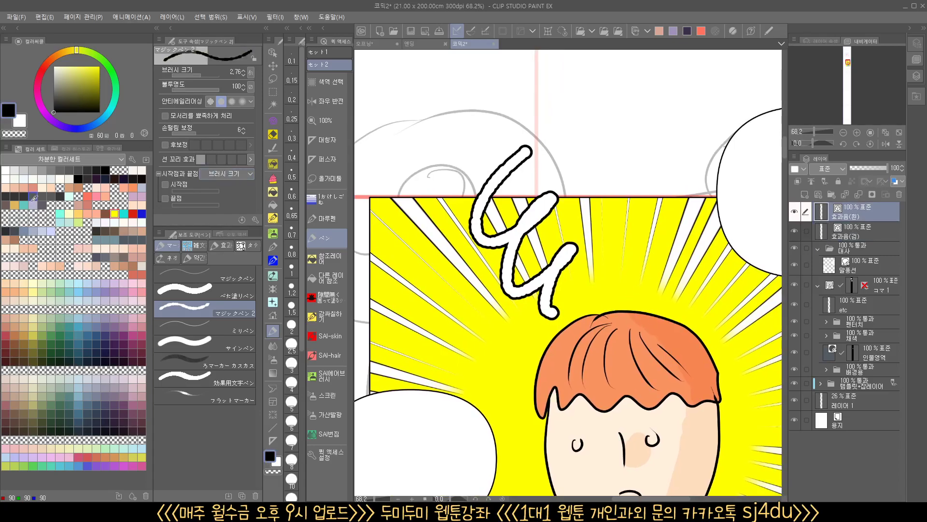
mouse_move(625, 172)
mouse_down()
mouse_move(666, 208)
mouse_move(679, 298)
mouse_move(638, 226)
mouse_up()
key(ctrl+z)
drag(624, 305, 692, 360)
drag(640, 348, 677, 315)
drag(668, 347, 671, 382)
drag(652, 418, 732, 361)
mouse_move(725, 317)
mouse_down()
mouse_move(728, 387)
mouse_move(759, 342)
mouse_up()
mouse_move(731, 396)
mouse_down()
mouse_move(720, 428)
mouse_move(731, 409)
mouse_up()
scroll(732, 408, down, 2)
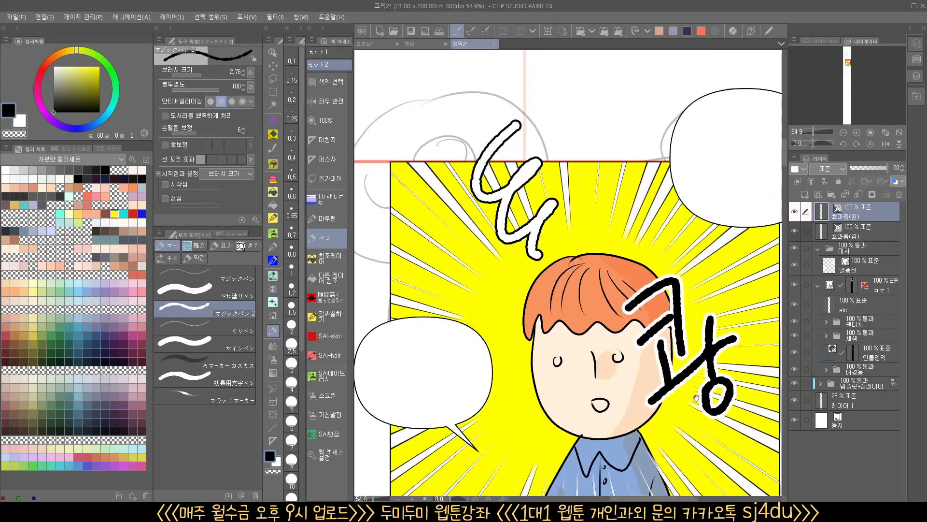
Activate the 효과음(검) layer and bring up its layer properties
scroll(701, 364, up, 3)
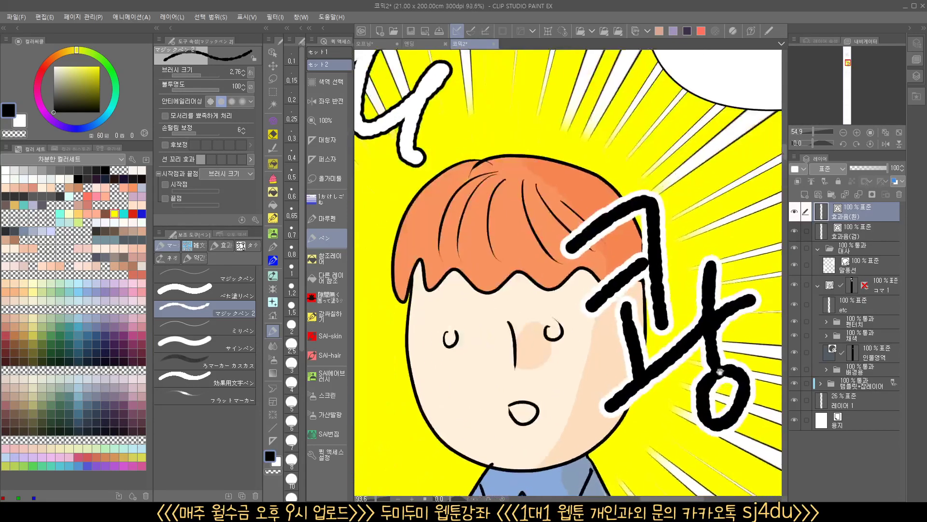
drag(634, 376, 610, 354)
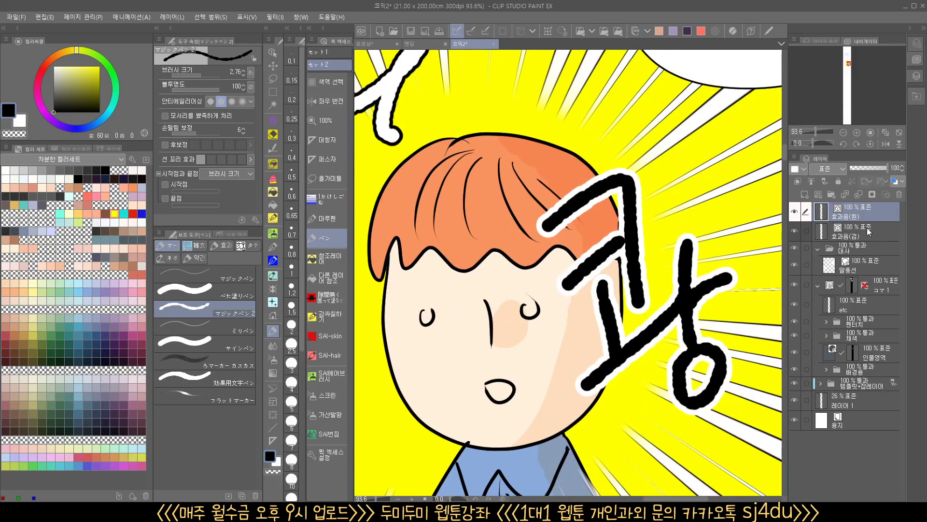
click(862, 229)
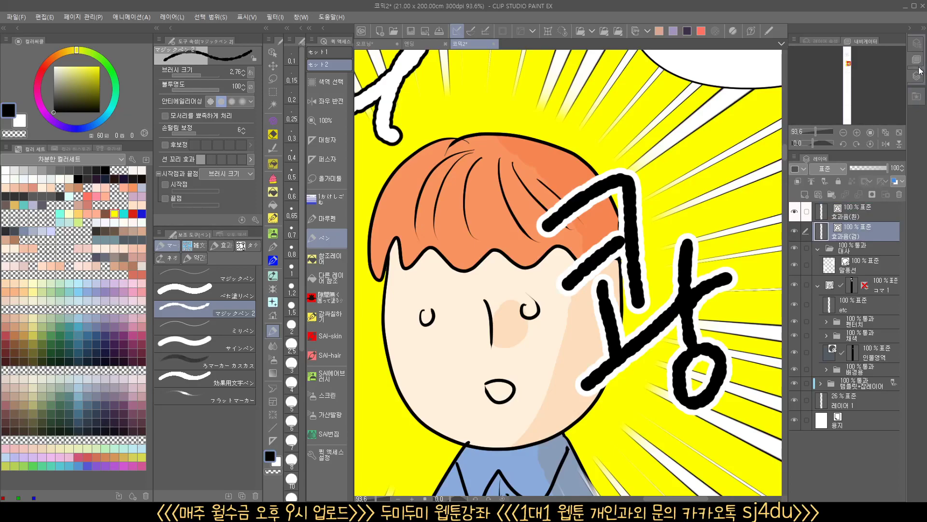
click(917, 95)
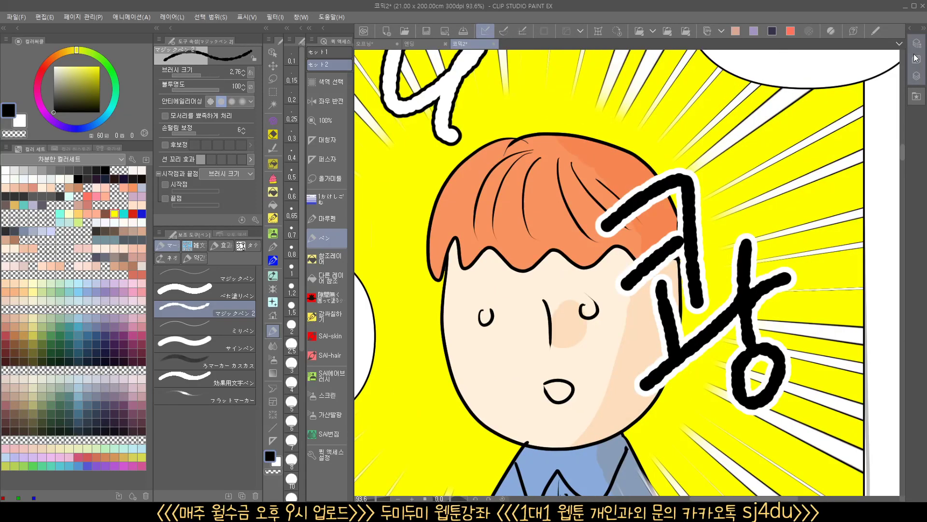
click(916, 58)
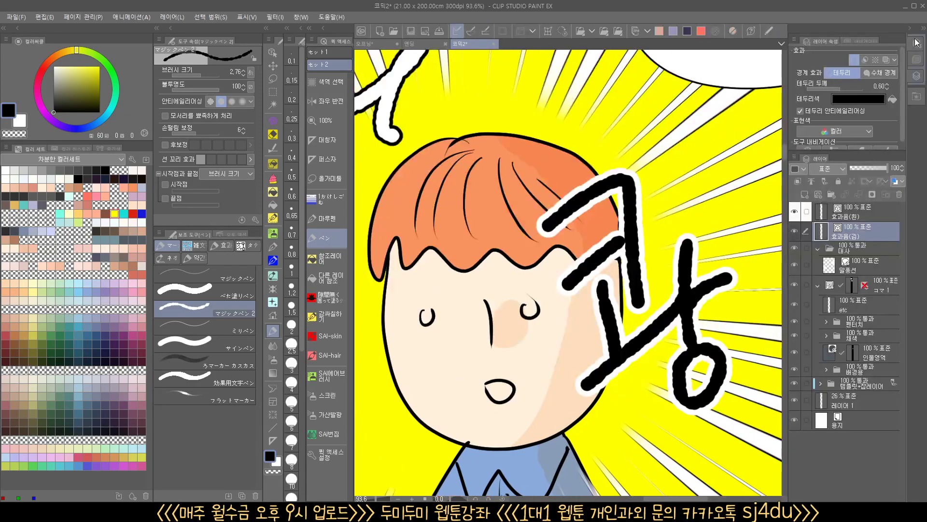
Toggle the border effect of the 효과음(검) layer off and back on to compare the lettering
click(857, 59)
click(857, 59)
click(856, 59)
click(856, 59)
scroll(623, 134, up, 2)
scroll(623, 134, down, 5)
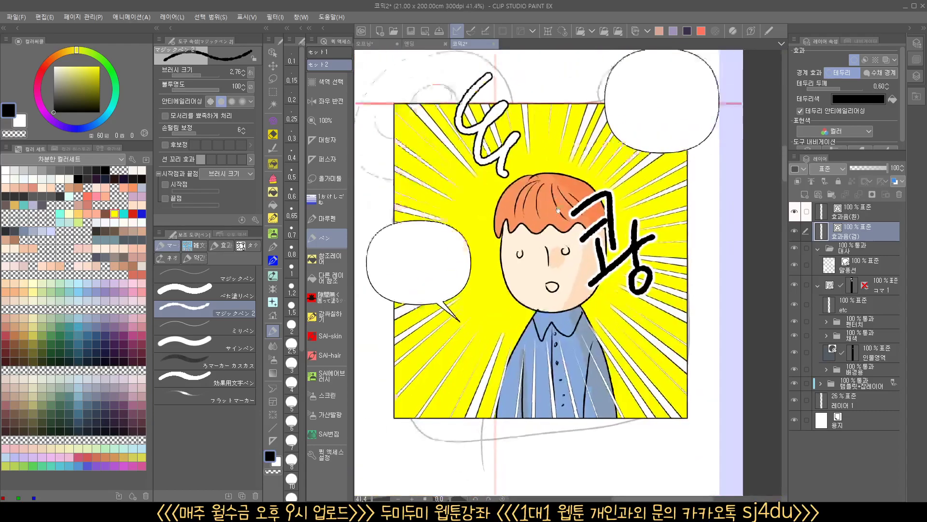
click(856, 63)
click(855, 63)
Set the 효과음(검) layer's border thickness to 0.98 and its border color to dark red B30000
mouse_move(841, 88)
mouse_down()
mouse_move(854, 86)
mouse_move(831, 85)
mouse_move(844, 85)
mouse_up()
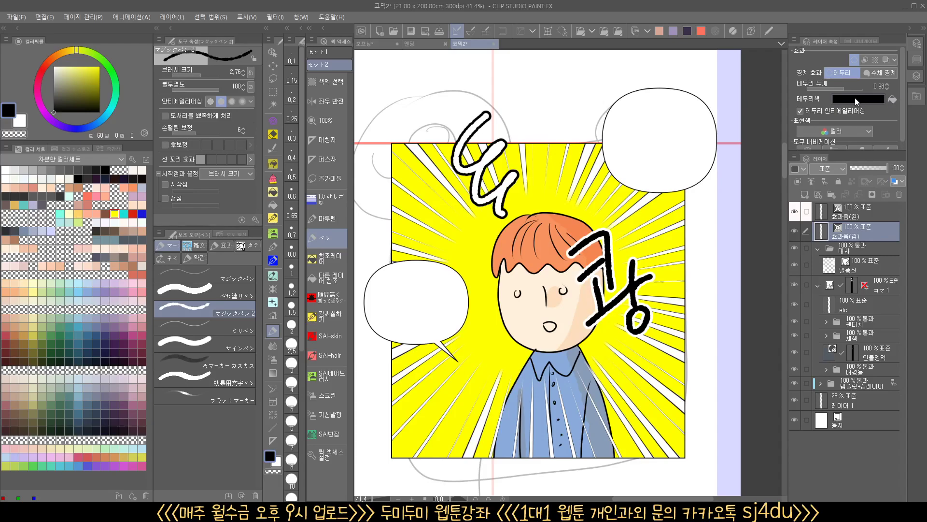
click(855, 98)
click(577, 240)
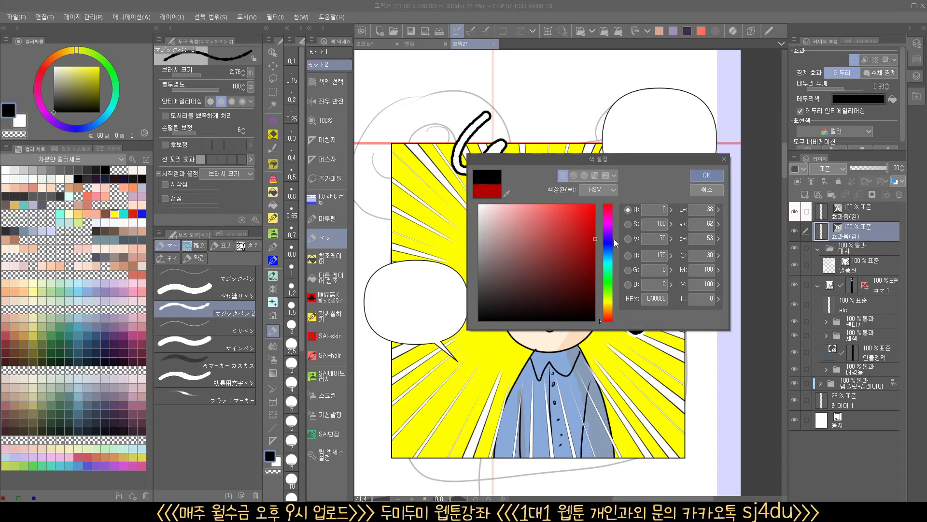
click(707, 175)
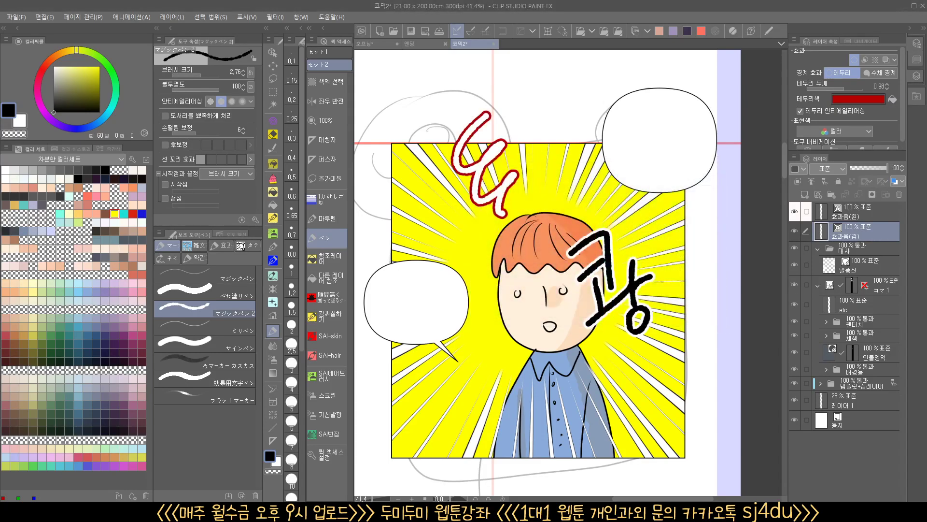
Recolor the white lettering's border on the 효과음(검) layer to a medium brown
click(854, 98)
drag(611, 248, 607, 310)
click(555, 293)
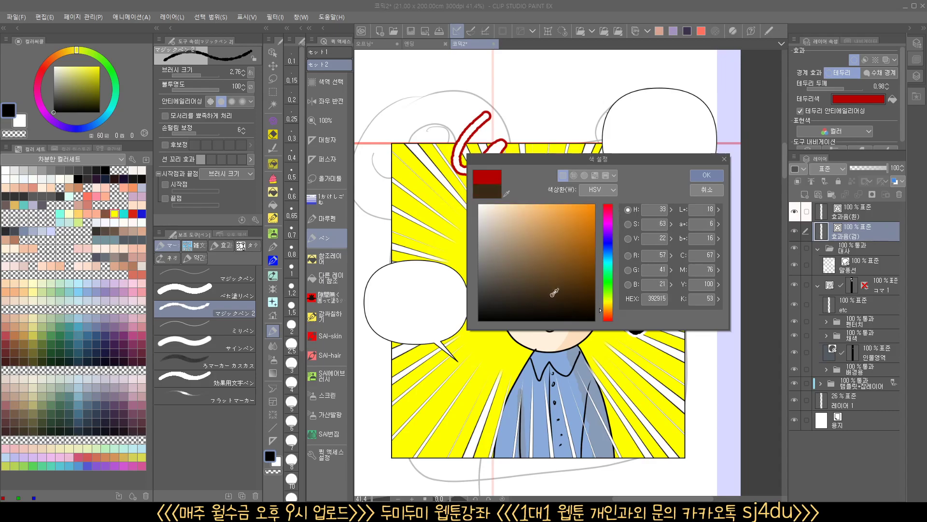
click(554, 267)
click(707, 175)
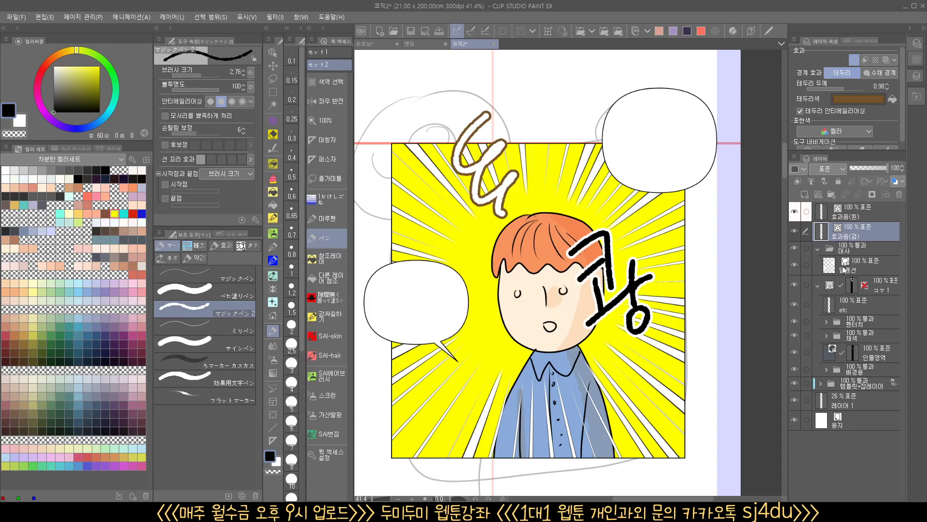
Select all layers from the 템플릿+잡레이어 folder up to 효과음(흰) and start registering them as a template material
click(865, 215)
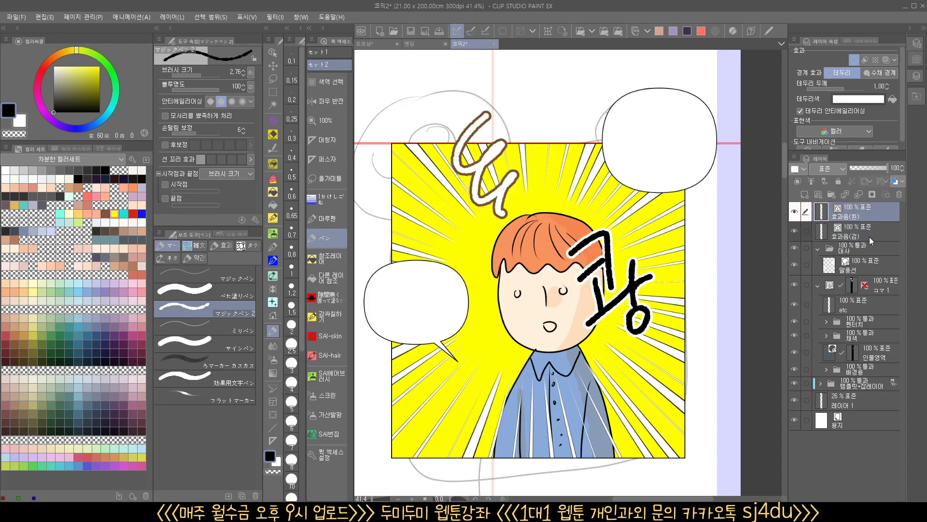
click(851, 387)
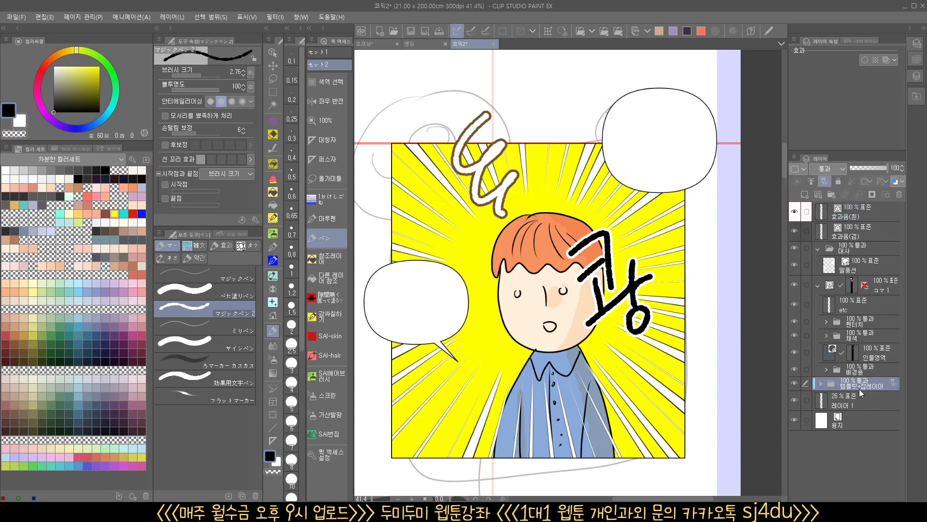
shift+click(871, 212)
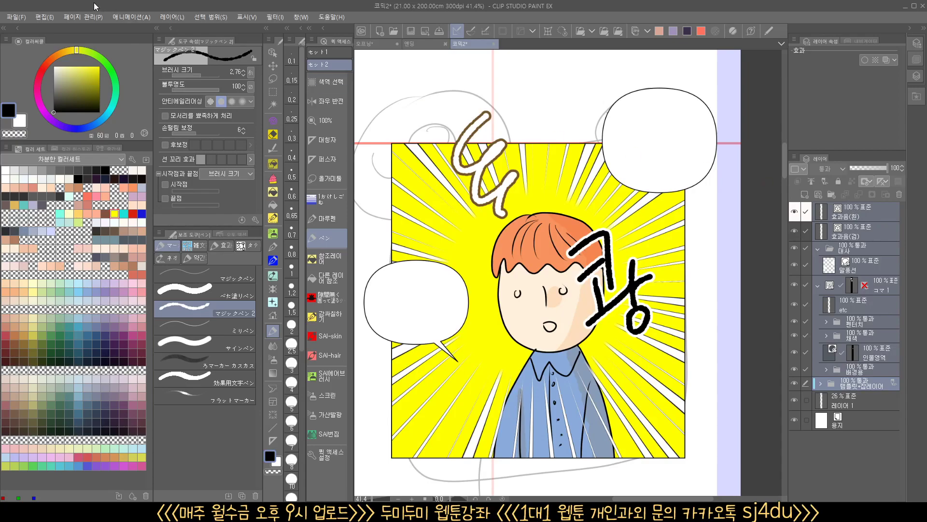
click(43, 17)
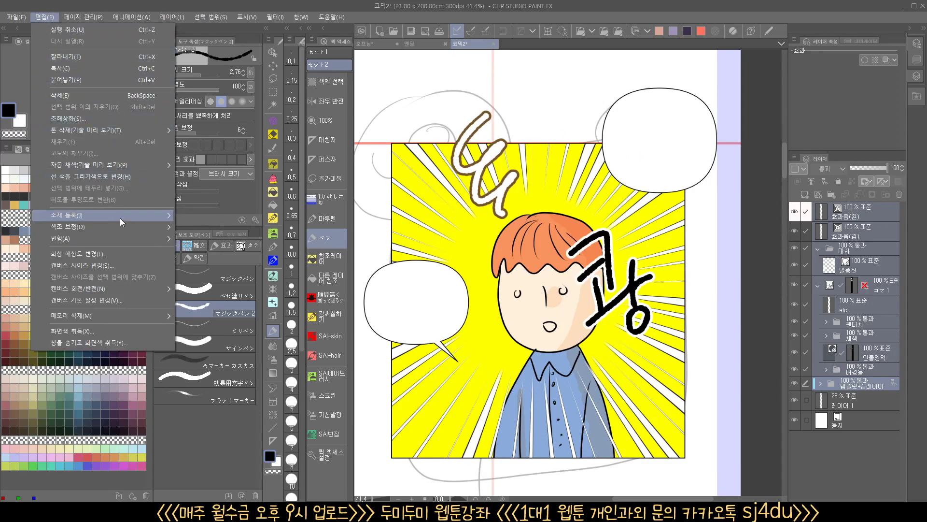
mouse_move(124, 225)
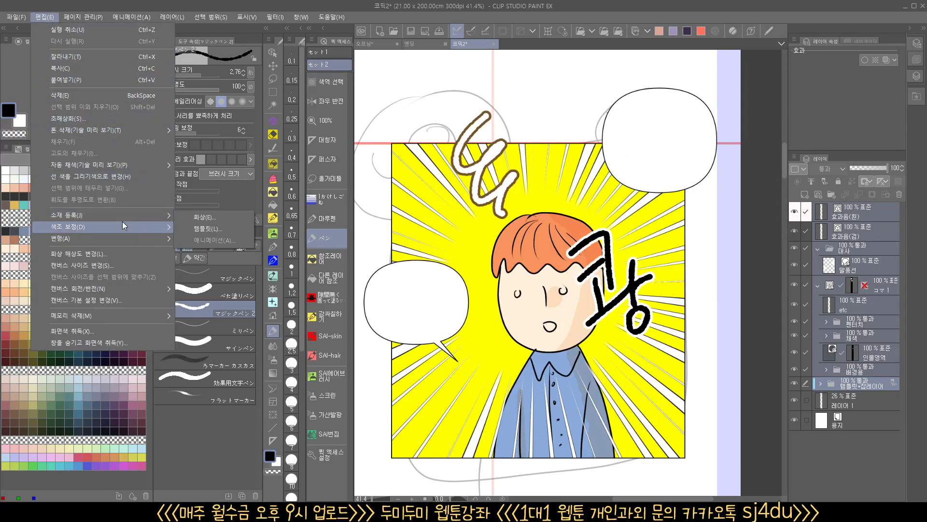
click(205, 228)
click(843, 221)
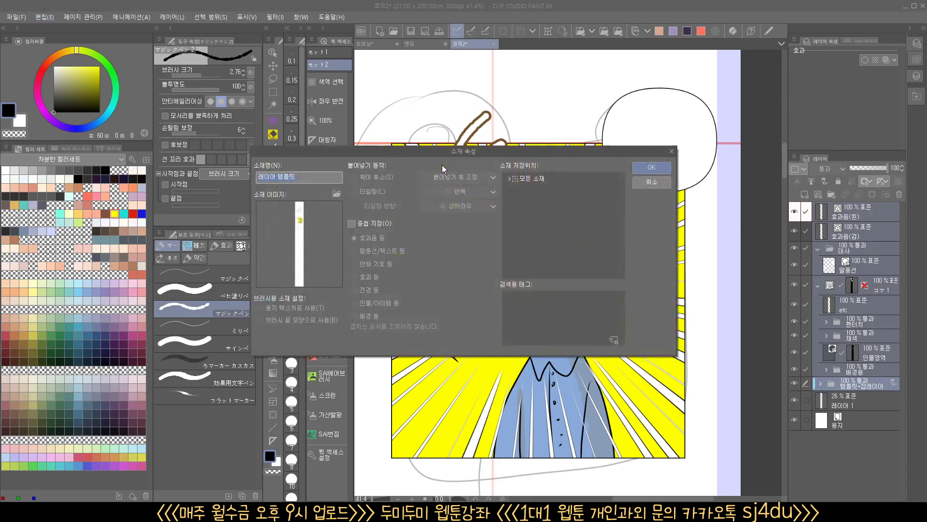
Load the panda notice picture from the 유튜브 folder as the template's material image
click(336, 193)
click(607, 299)
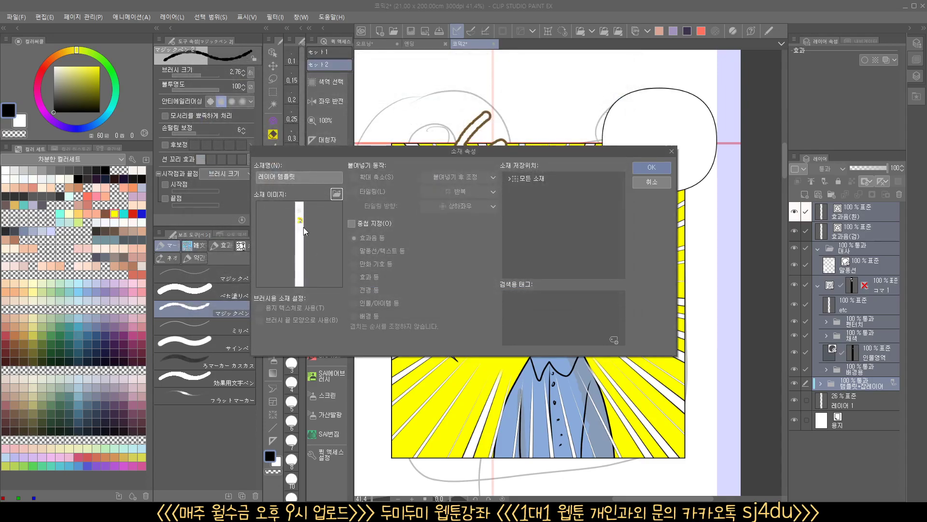
click(302, 175)
click(336, 194)
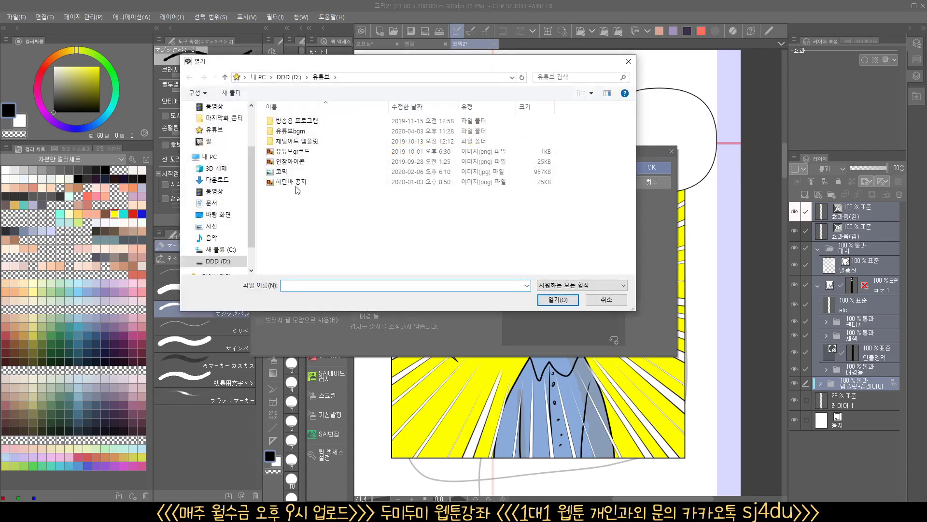
click(283, 177)
key(Return)
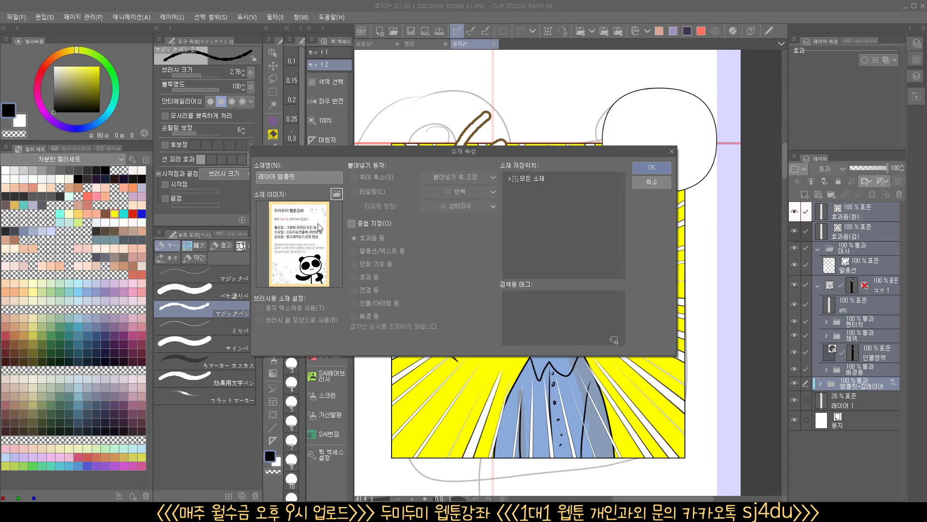
Replace the material image with the photo of a dancer with raised arms from the 발레리노 folder on the desktop
click(330, 196)
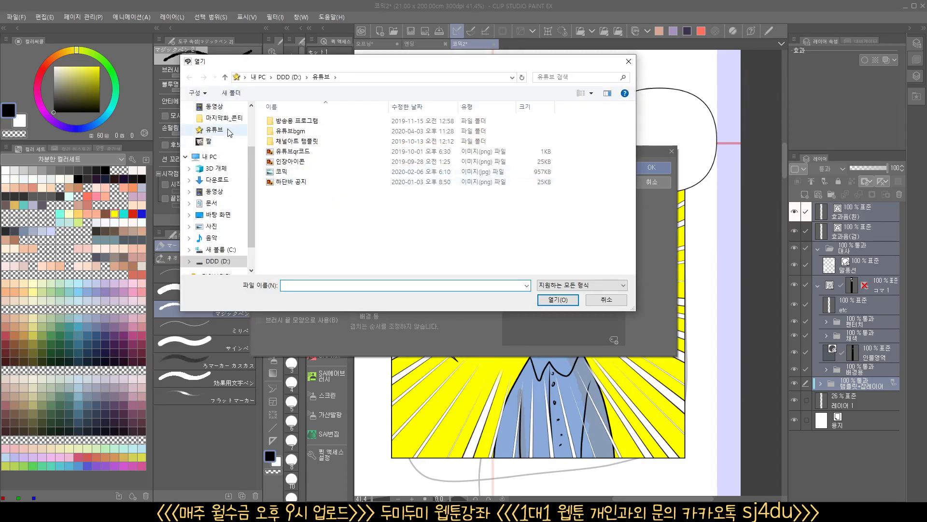
scroll(231, 129, up, 2)
click(230, 128)
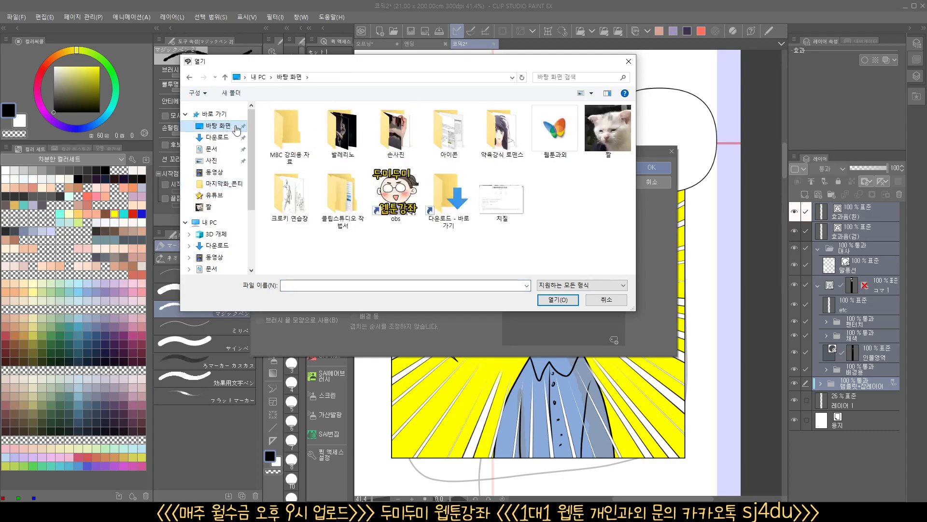
double_click(344, 140)
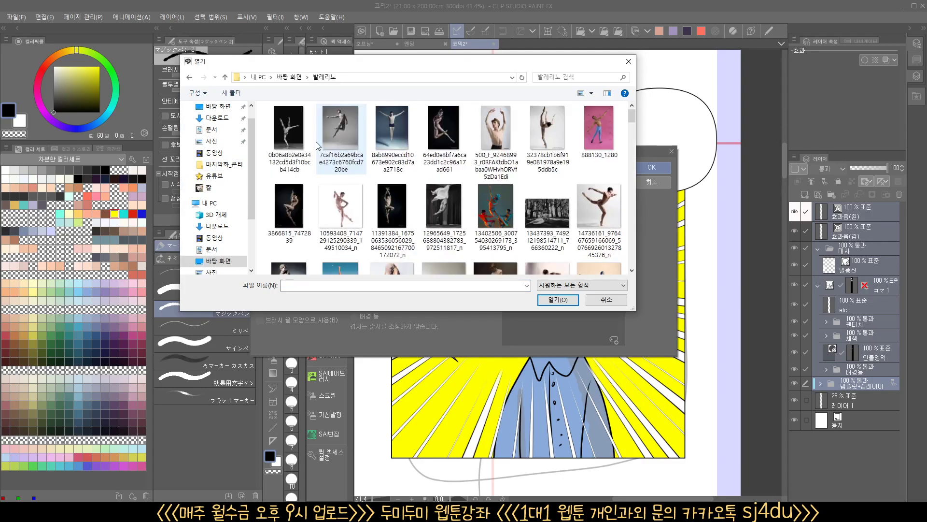
double_click(496, 145)
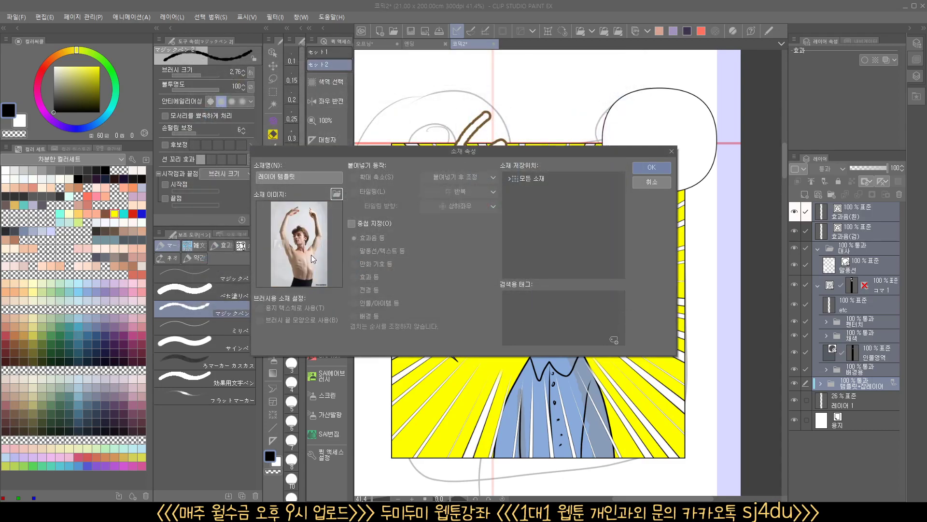
Choose the 레이어세트 folder as the material's save location and close the material properties without registering
click(511, 179)
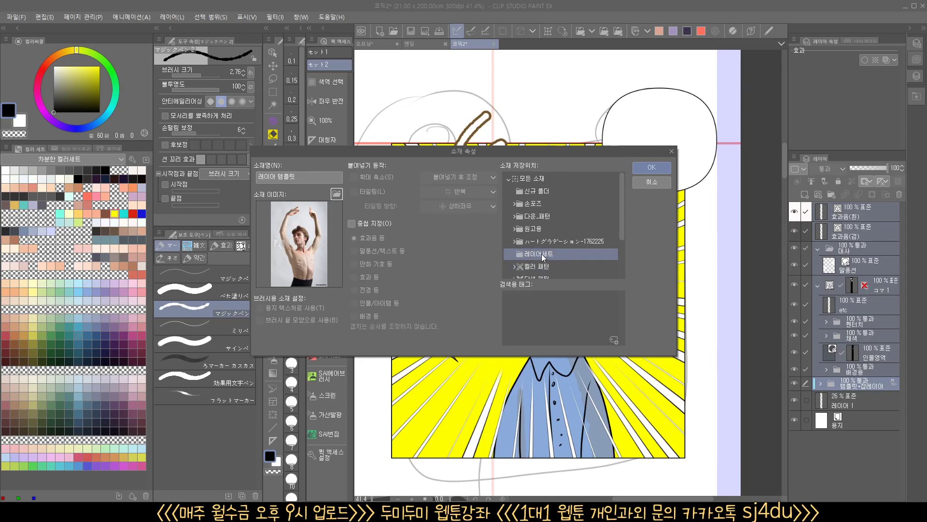
click(673, 151)
scroll(456, 232, down, 3)
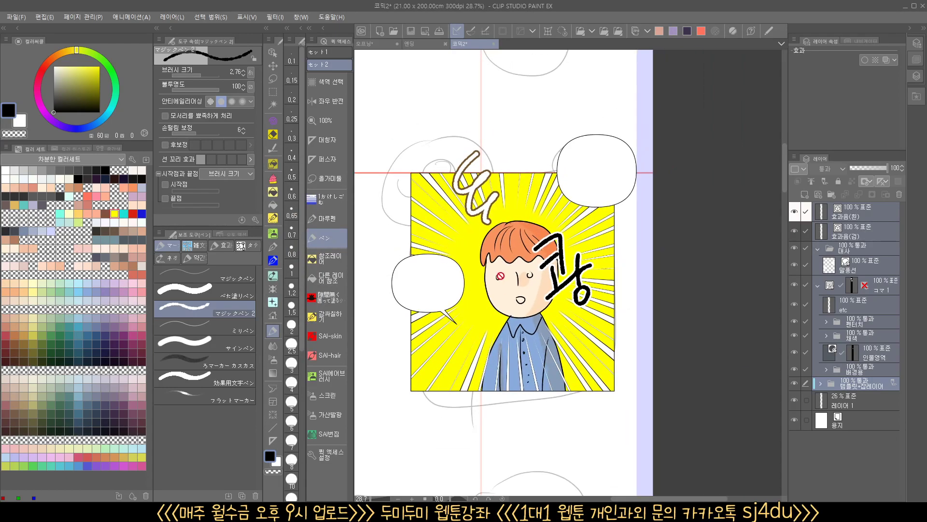
Hide the 템플릿+잡레이어 folder and the 레이어 1 sketch layer so only the finished artwork shows
scroll(481, 292, down, 4)
drag(526, 305, 546, 324)
scroll(539, 361, up, 2)
click(847, 385)
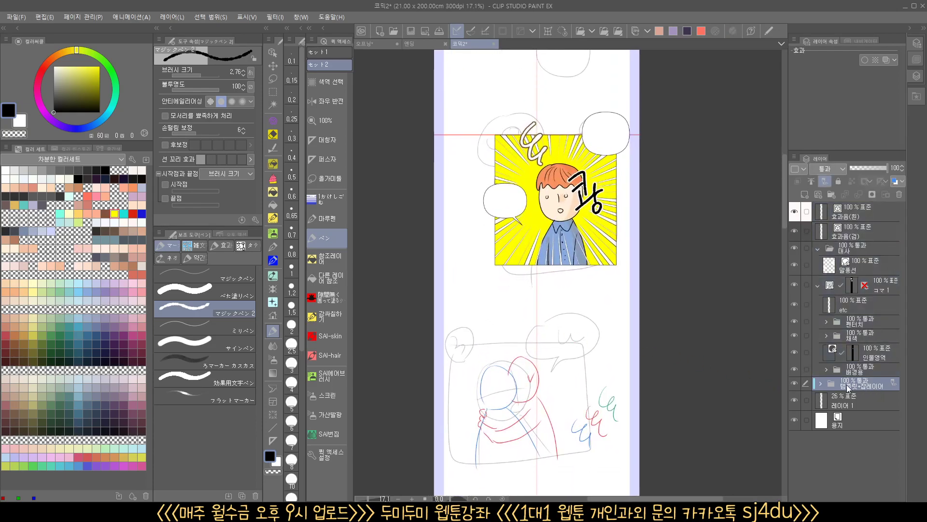
click(795, 383)
click(795, 400)
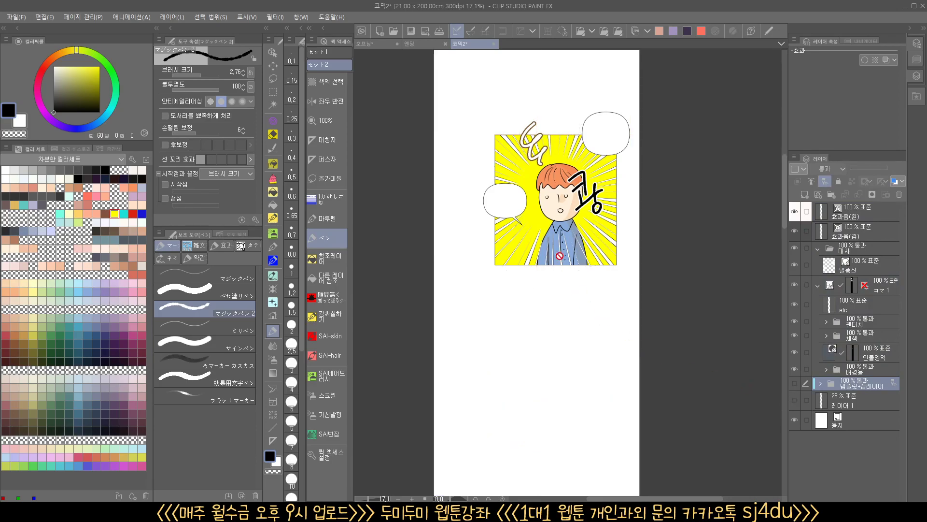
drag(561, 259, 568, 402)
scroll(542, 269, up, 1)
Toggle the 템플릿+잡레이어 folder and the 레이어 1 layer visible and hidden again
click(795, 384)
click(795, 384)
click(795, 400)
click(795, 400)
drag(681, 402, 599, 399)
scroll(546, 329, up, 2)
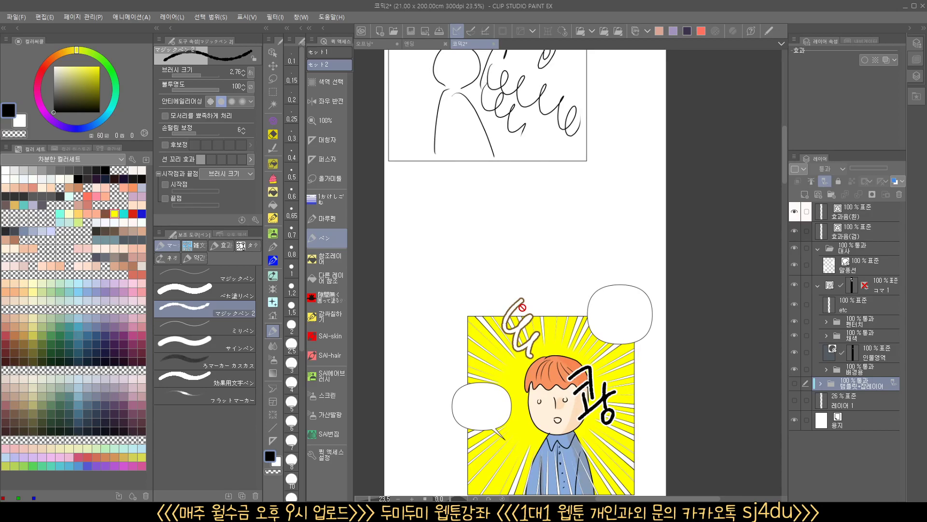
click(19, 20)
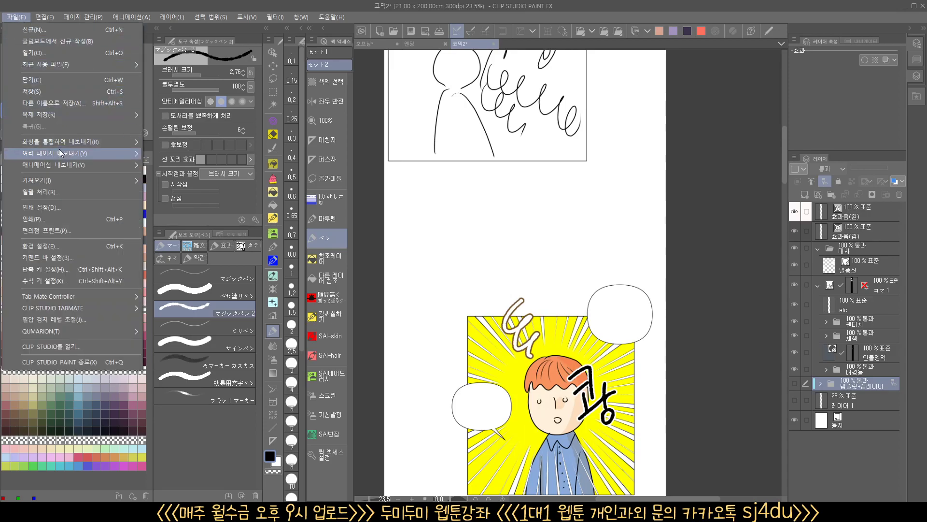
mouse_move(53, 118)
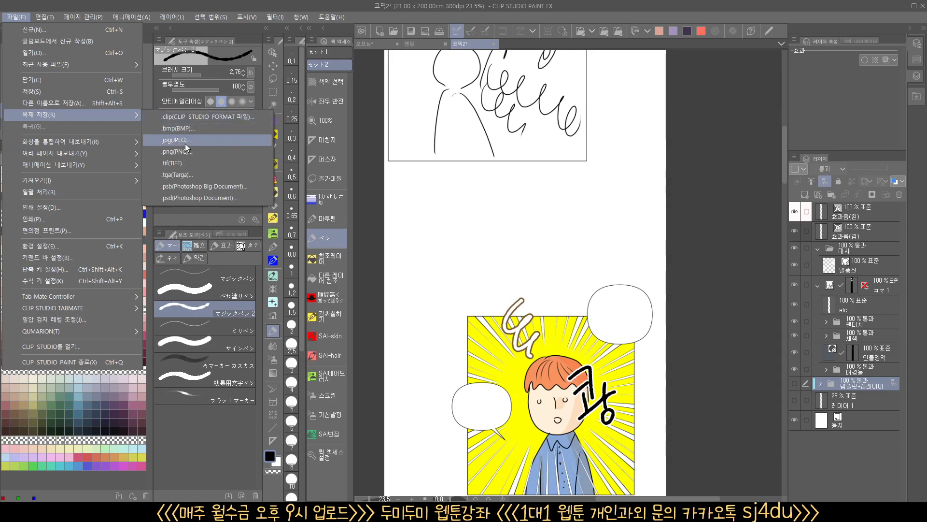
click(540, 223)
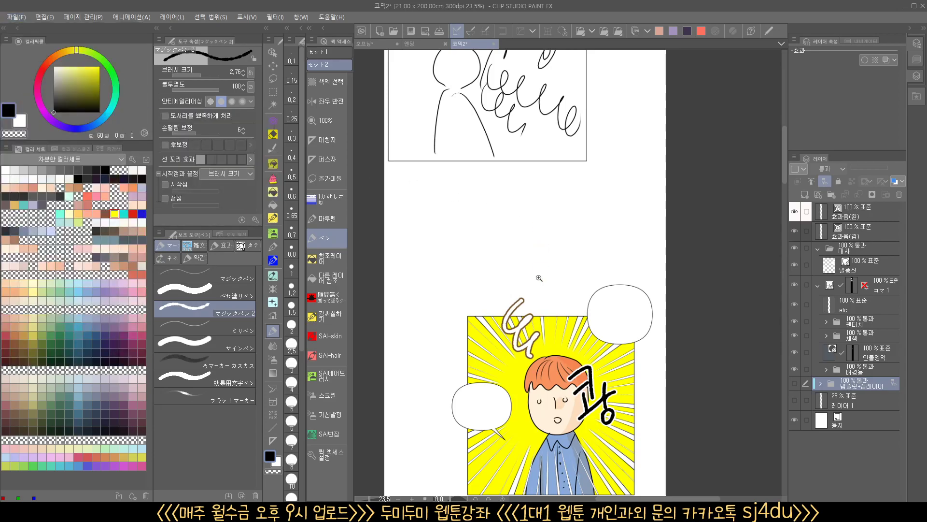
Inspect the finished character panel up close with the palettes hidden, and bring the palettes back
drag(534, 270, 512, 275)
drag(528, 323, 514, 220)
scroll(522, 241, up, 4)
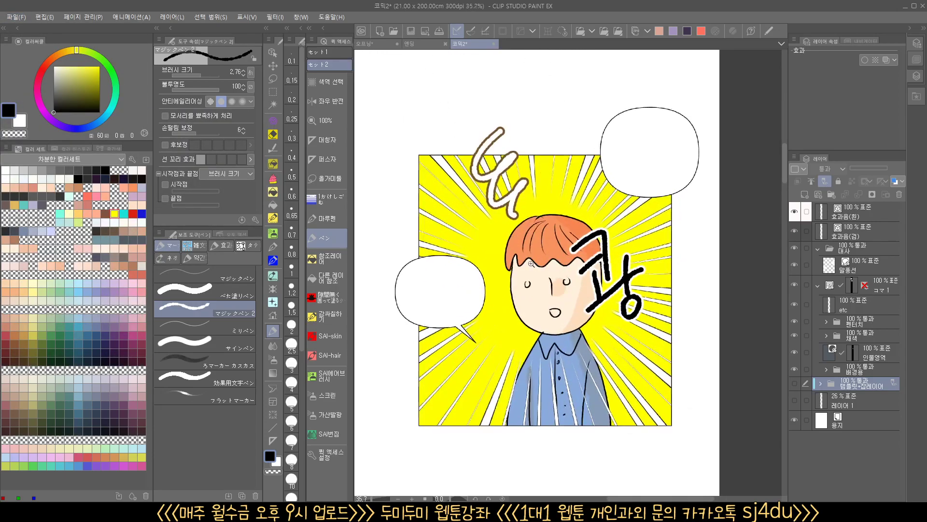
key(Tab)
key(Tab)
key(Tab)
key(Tab)
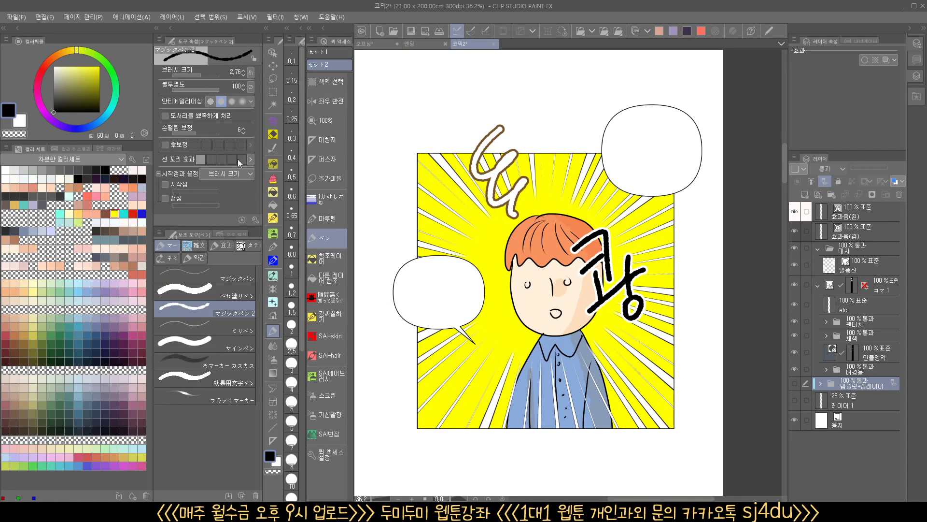
key(Tab)
scroll(445, 224, up, 2)
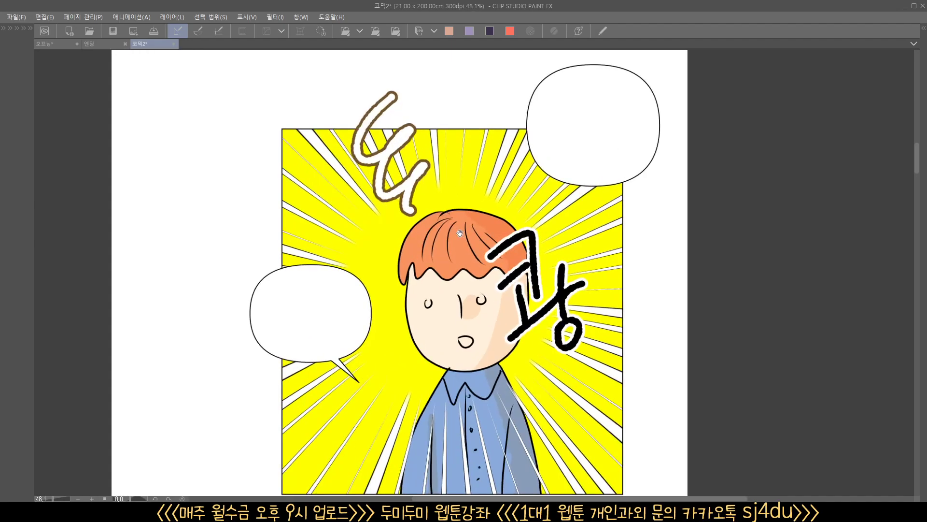
drag(460, 235, 477, 211)
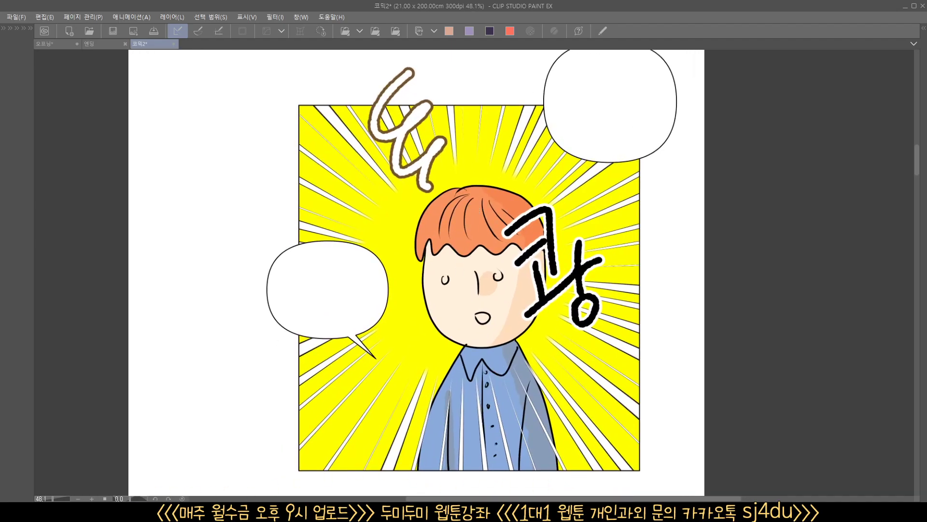
key(super)
click(268, 245)
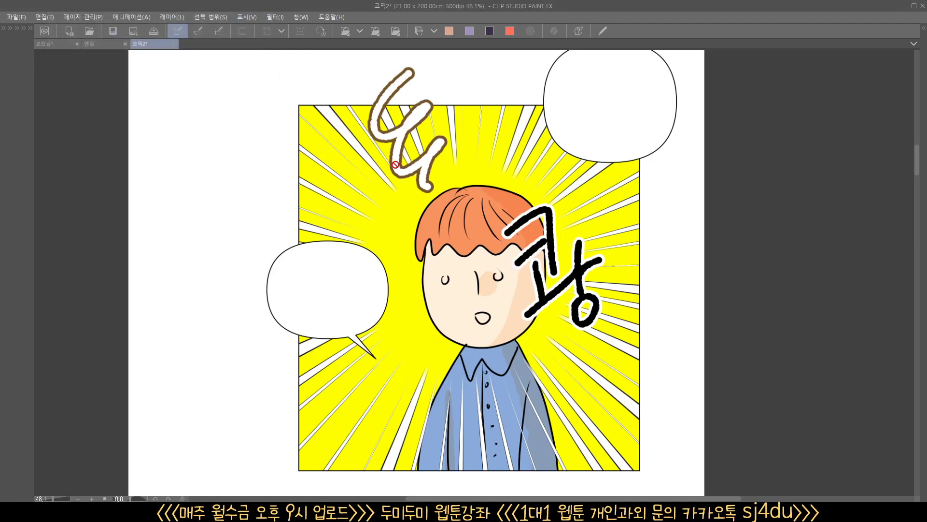
key(Tab)
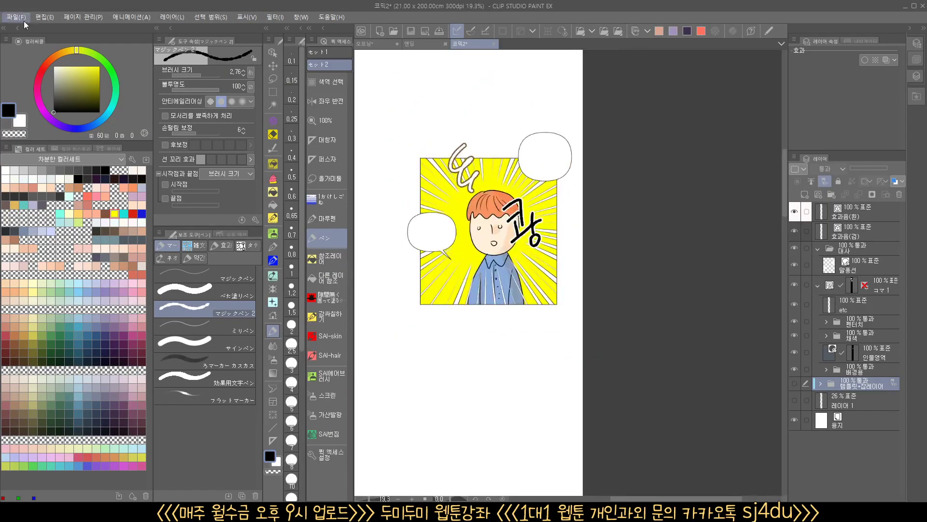
Start a batch export of the pages in .jpg (JPEG) format and proceed to the JPEG export settings
click(13, 17)
mouse_move(94, 154)
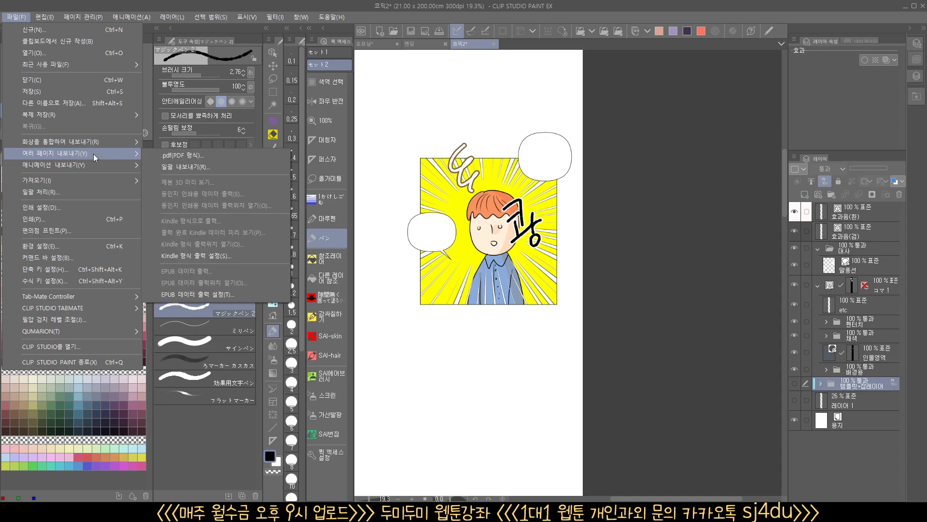
click(191, 167)
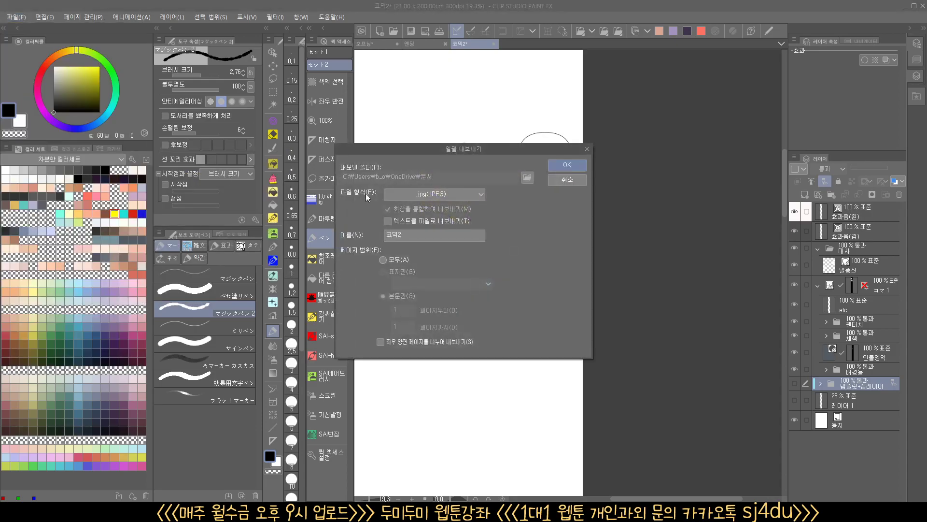
click(435, 195)
click(434, 195)
click(564, 166)
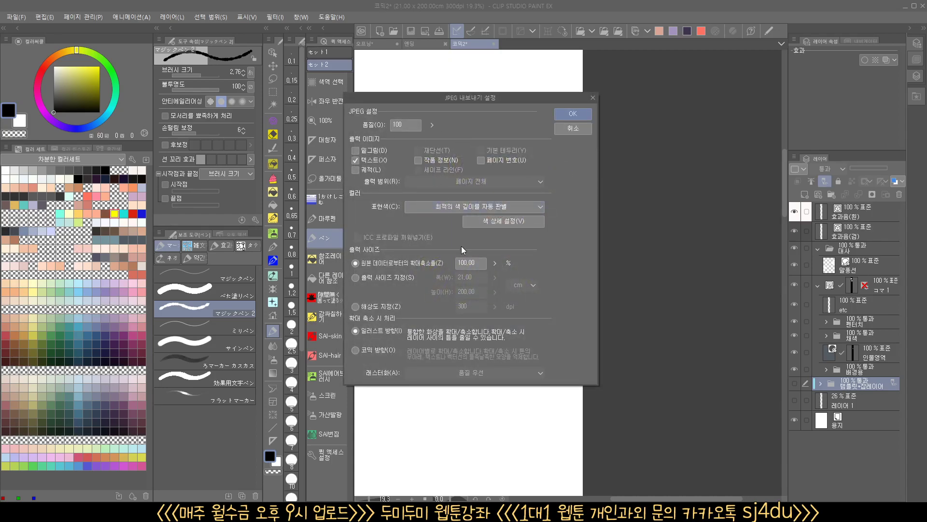
Specify the JPEG output size in px with a width of 690 and leave the export settings
click(391, 277)
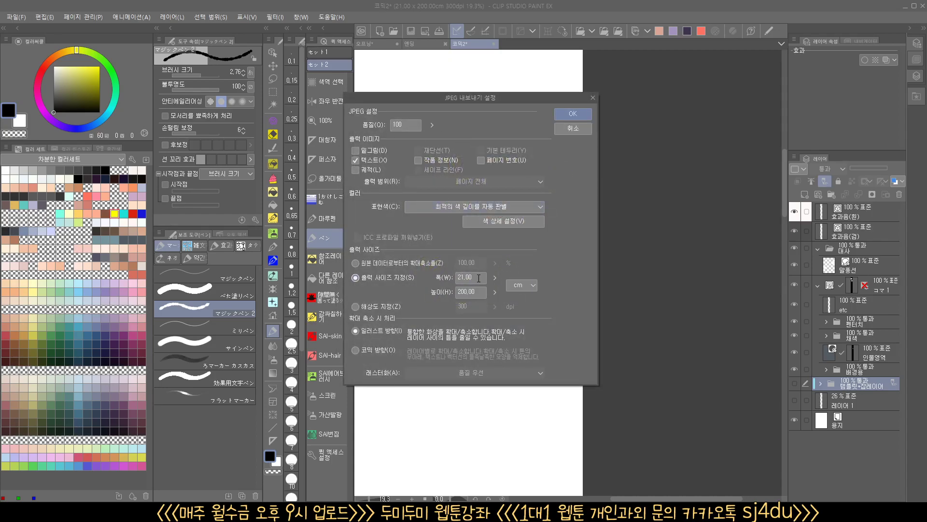
click(527, 285)
click(522, 322)
text(690)
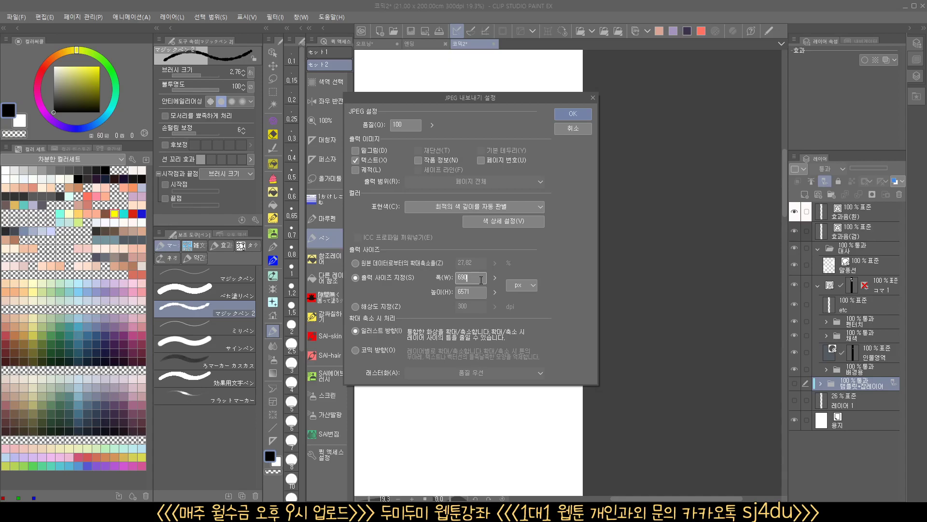
click(574, 114)
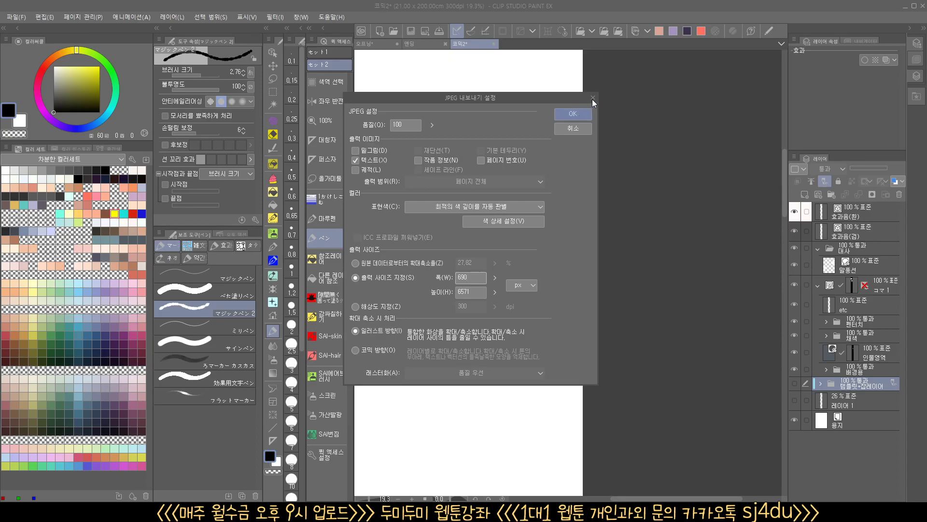
Select the 말풍선 layer and set the 넙대대 balloon tool to add new balloons to the selected layer
scroll(535, 185, down, 2)
scroll(535, 185, up, 2)
drag(535, 185, 565, 316)
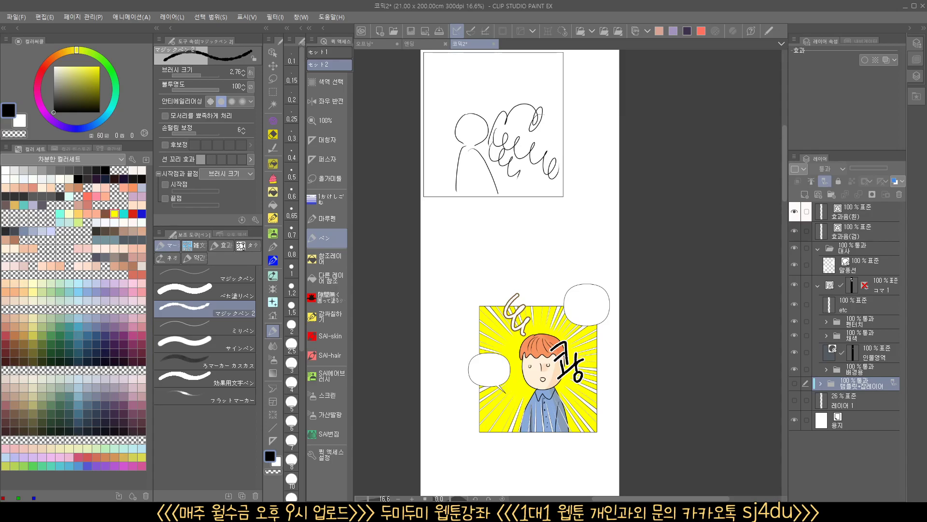
drag(506, 350, 549, 321)
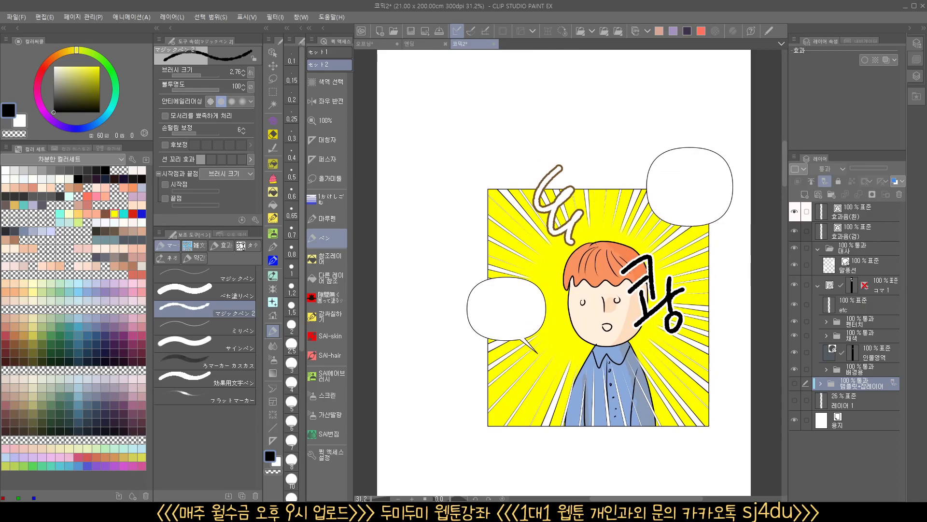
click(858, 268)
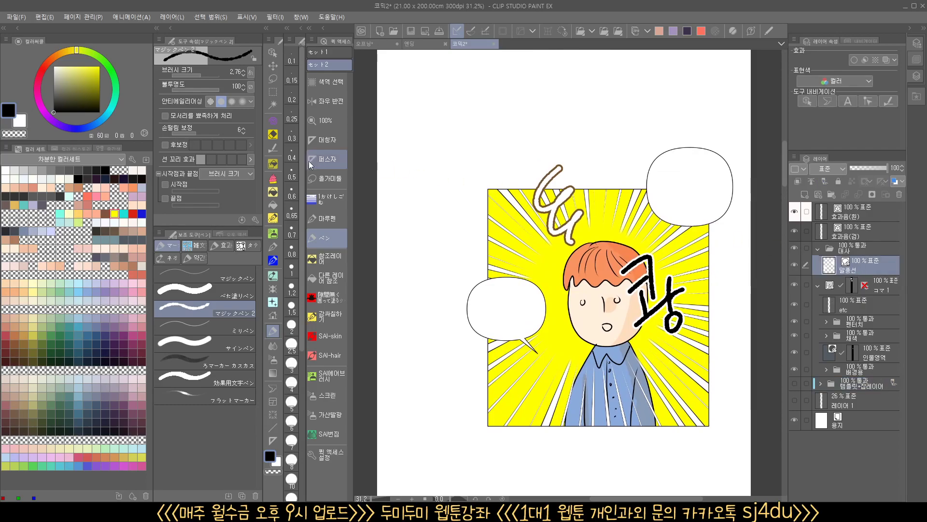
click(272, 389)
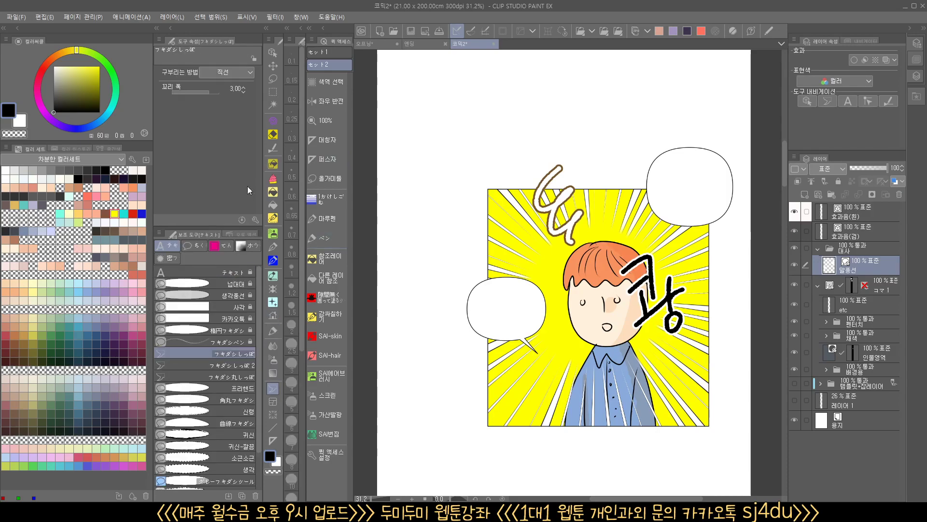
click(224, 284)
click(236, 103)
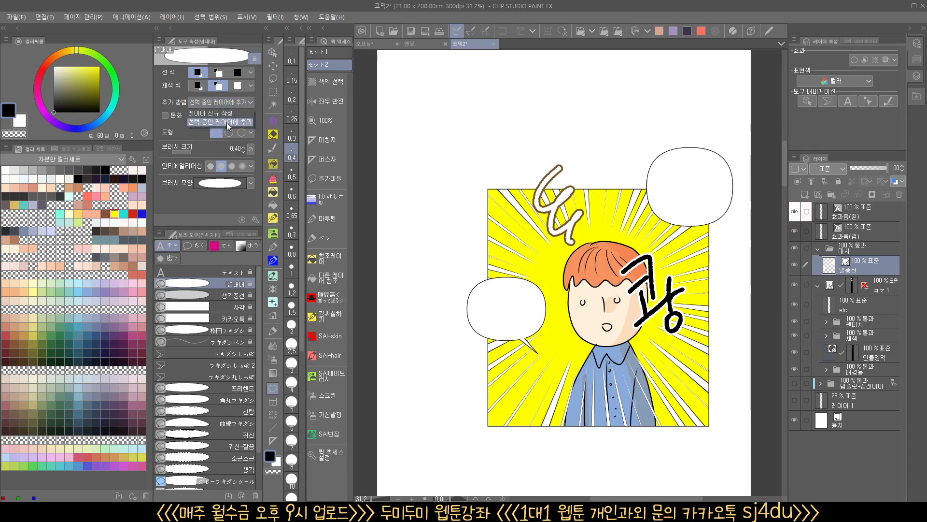
click(227, 123)
Set the Text tool's adding method to 선택 중인 텍스트에 추가 (add to the selected text)
click(227, 273)
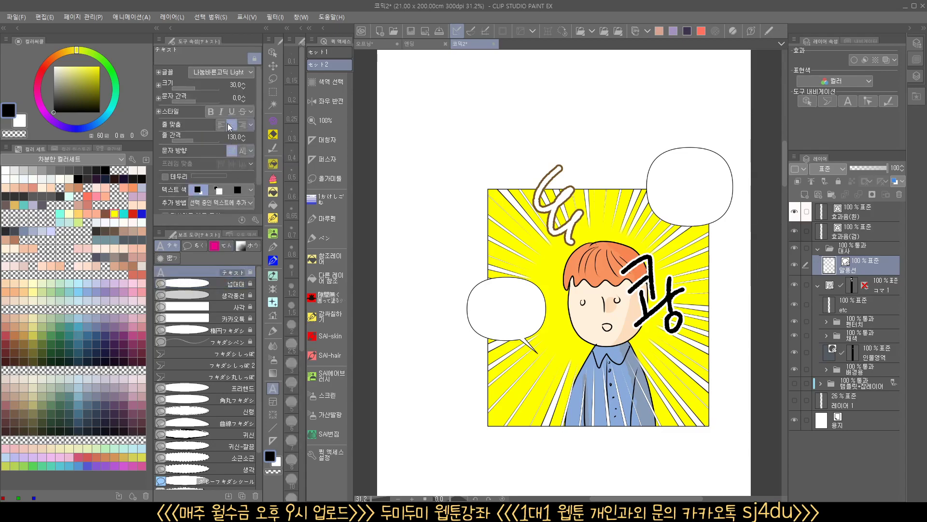
click(219, 204)
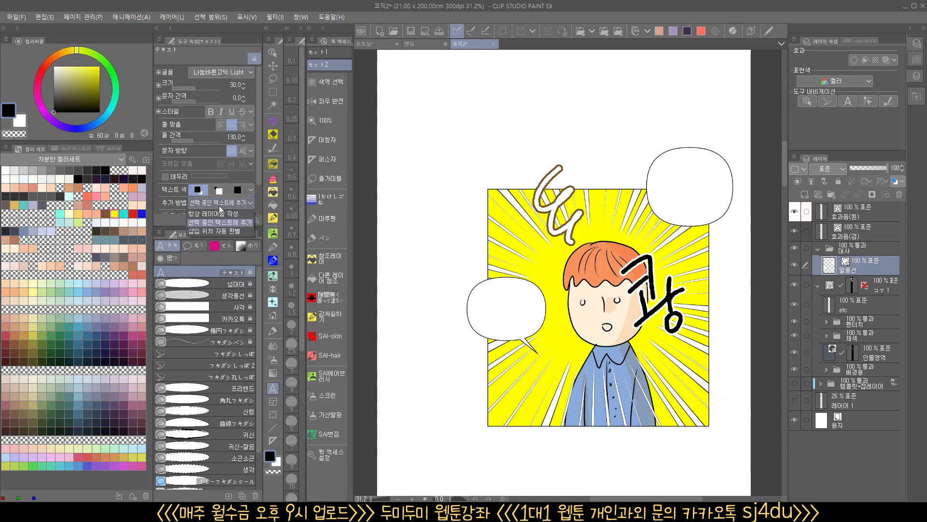
click(222, 225)
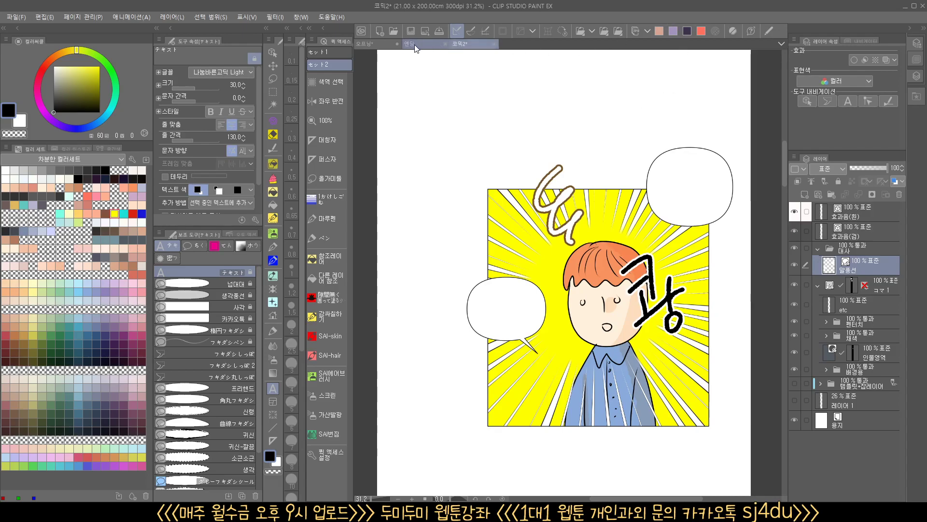
Review the layers inside the 펜터치, 채색 and 배경용 folders and collapse the folders again
scroll(567, 230, down, 4)
scroll(566, 230, up, 4)
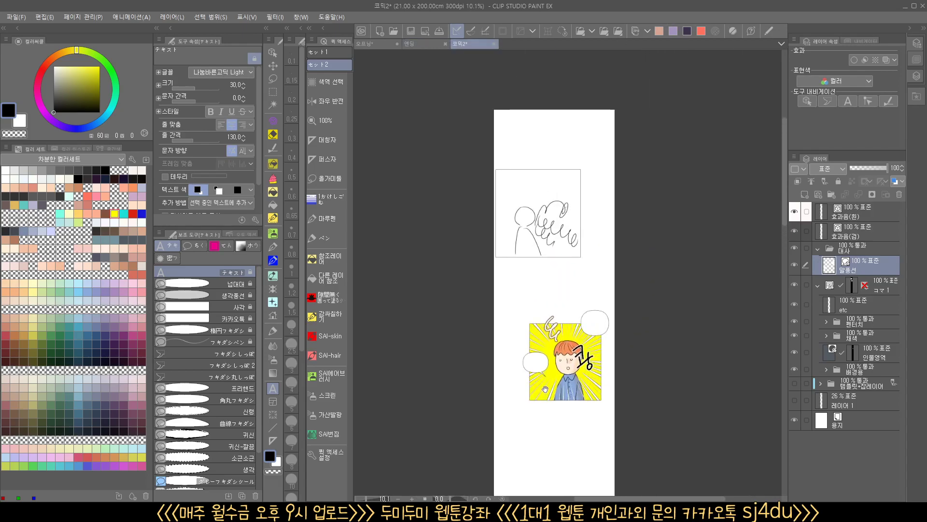
scroll(528, 270, up, 2)
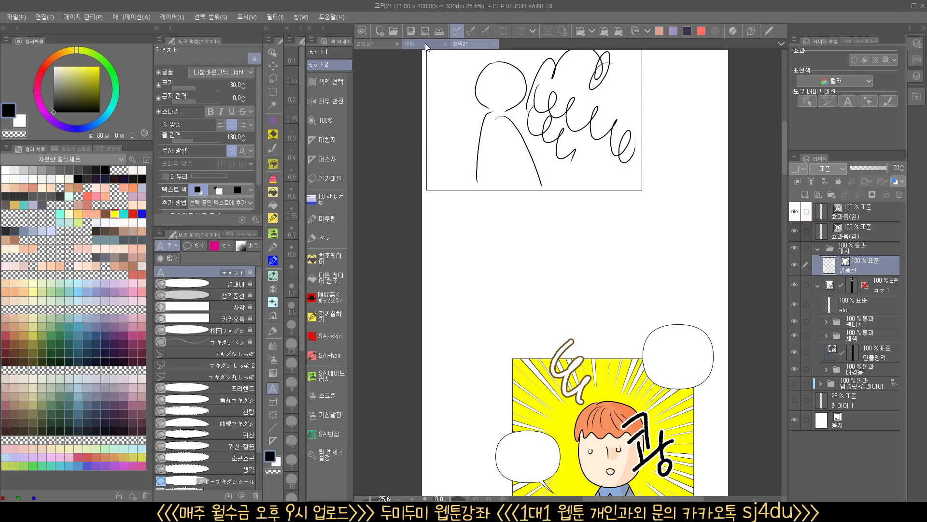
click(823, 322)
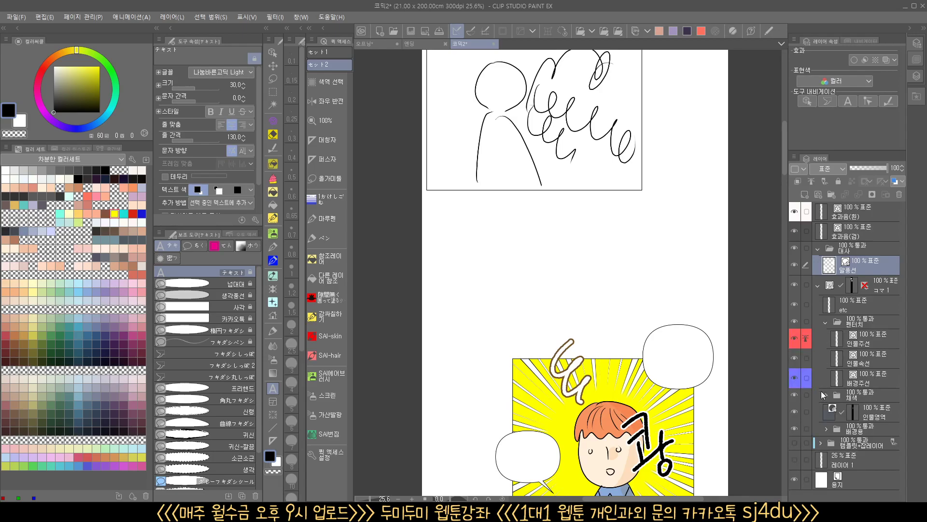
click(827, 394)
scroll(832, 409, down, 3)
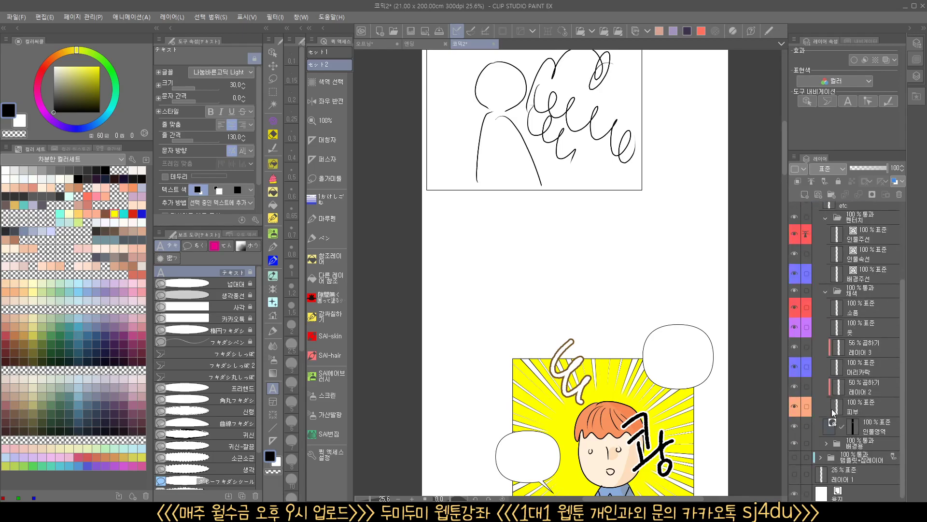
click(826, 441)
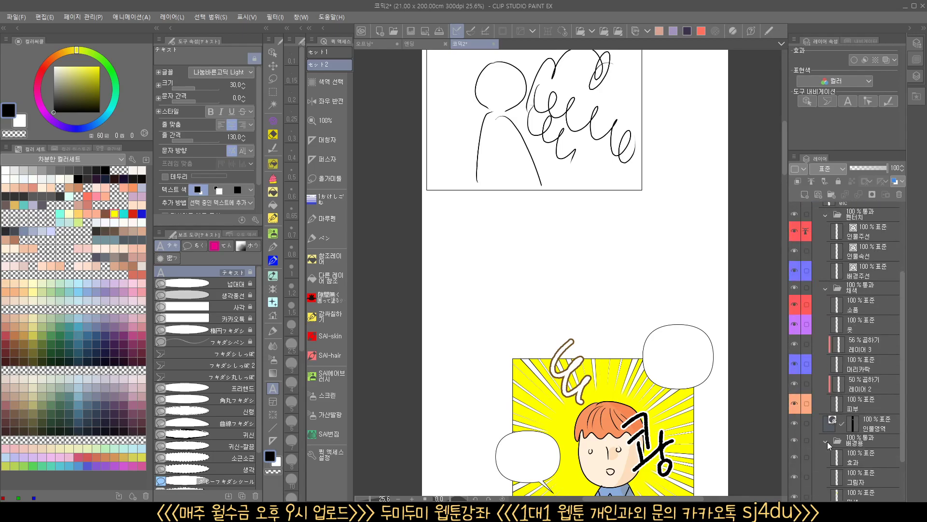
scroll(827, 441, down, 1)
click(826, 407)
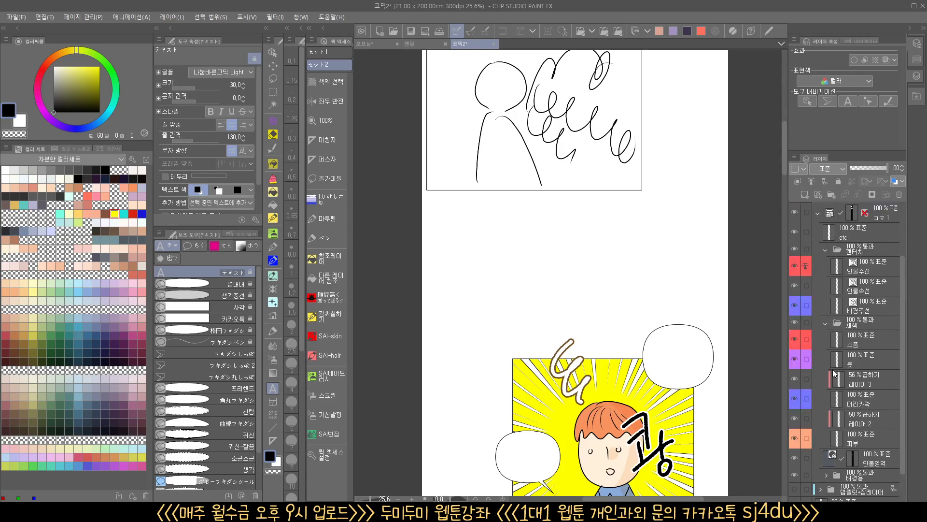
click(826, 292)
click(824, 321)
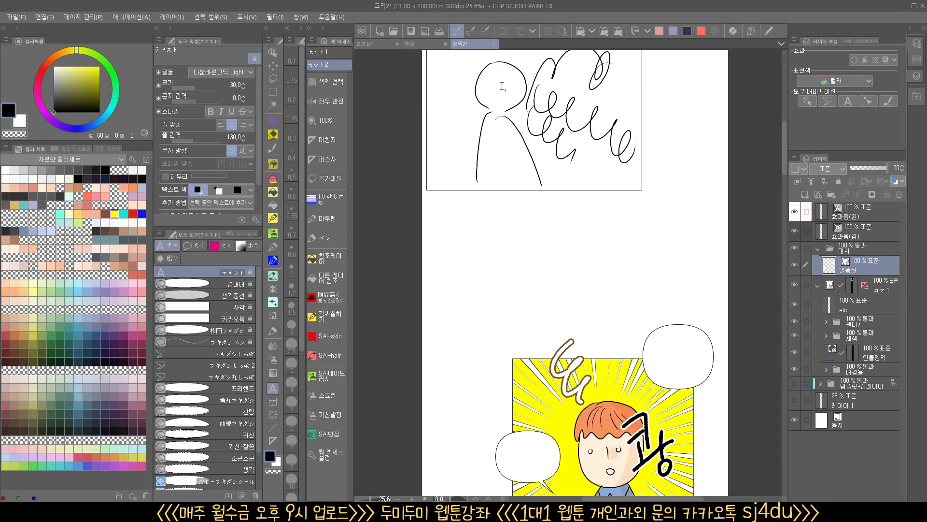
Switch to the 엔딩 document and show its closing message with the palettes hidden
click(429, 44)
key(Tab)
drag(491, 311, 494, 306)
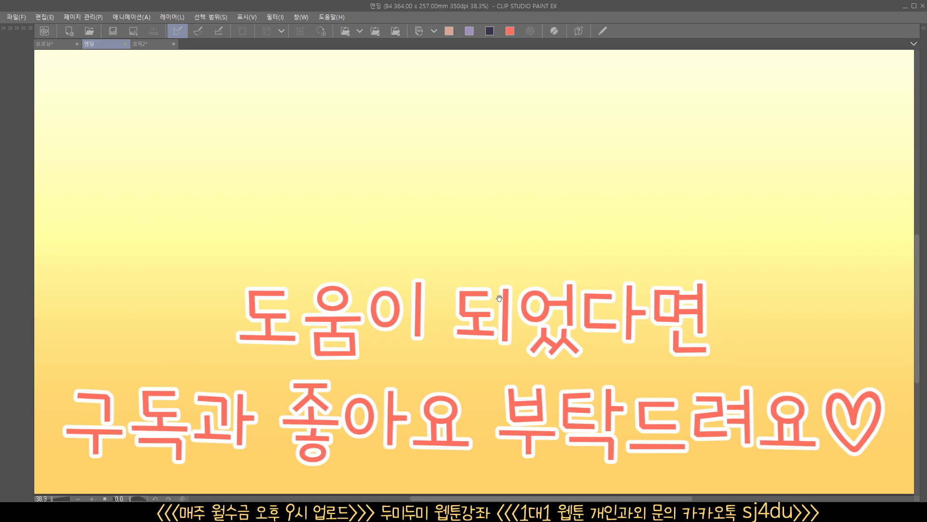